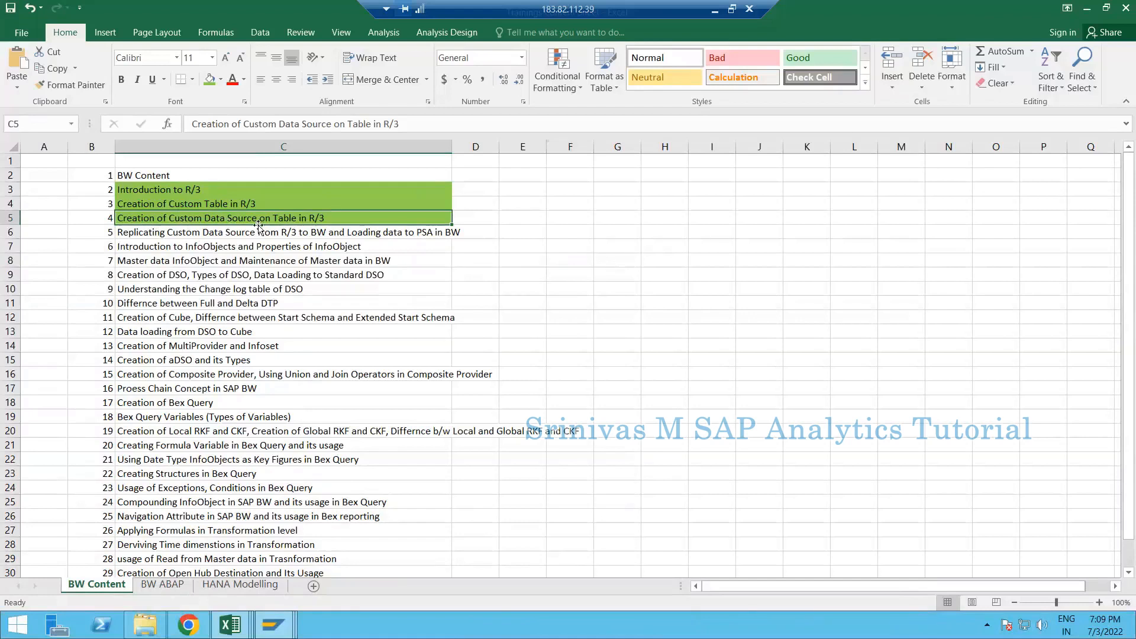
- Select the custom DataSource replication topic in BW Content, then bring the Book1 workbook forward
left_click(178, 231)
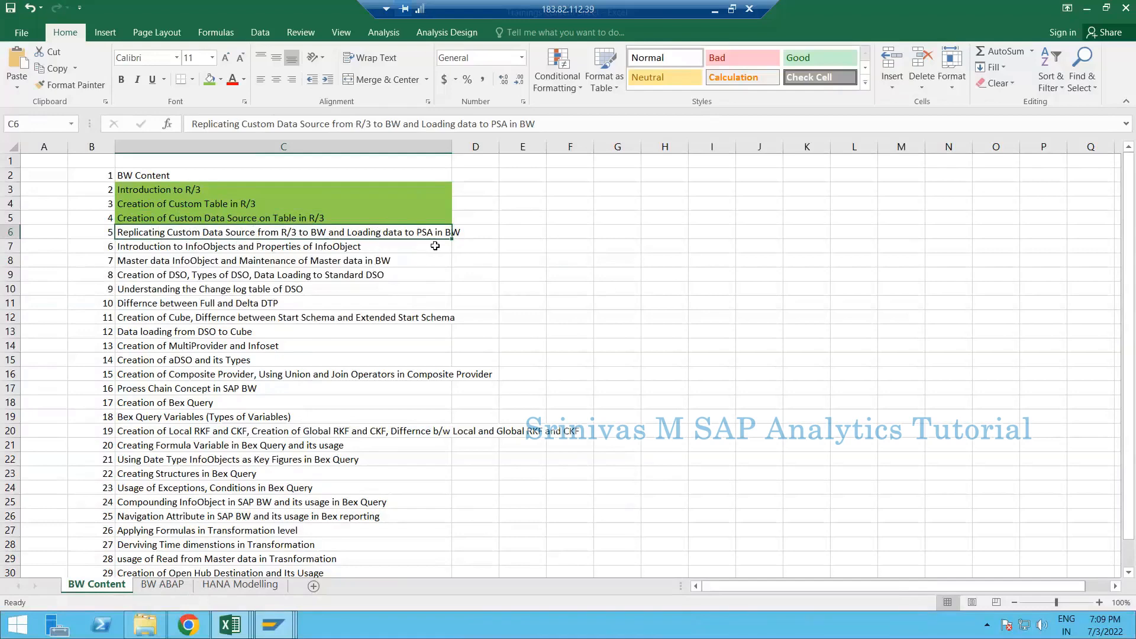
left_click(230, 625)
left_click(110, 553)
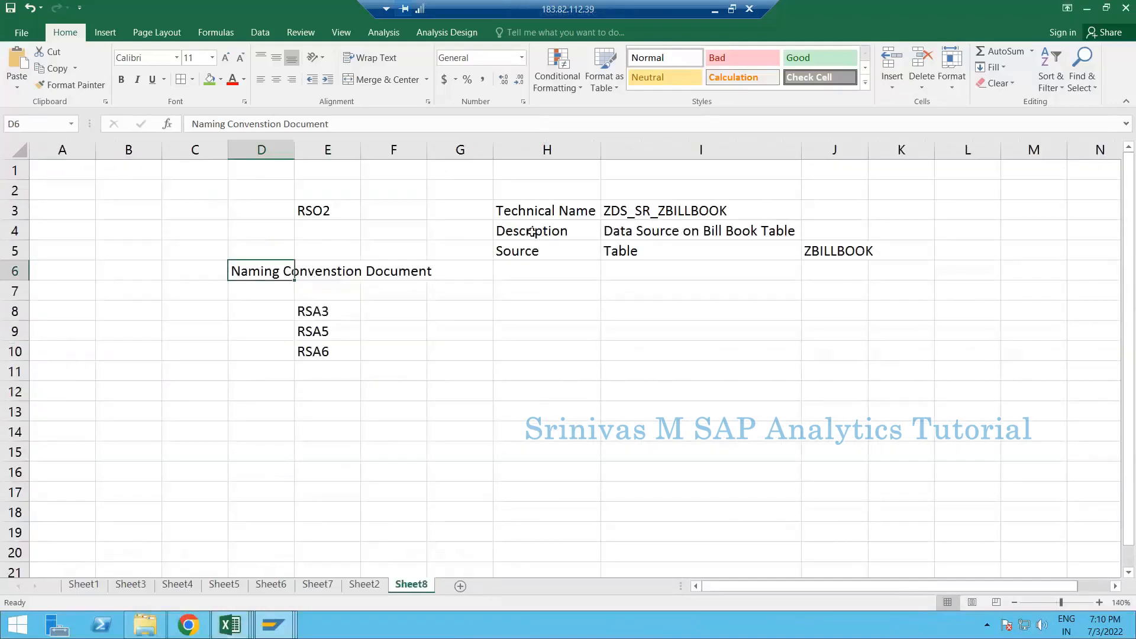
- On Sheet2, highlight the SAP ERP and SAP BW blocks of flow notes
left_click(364, 584)
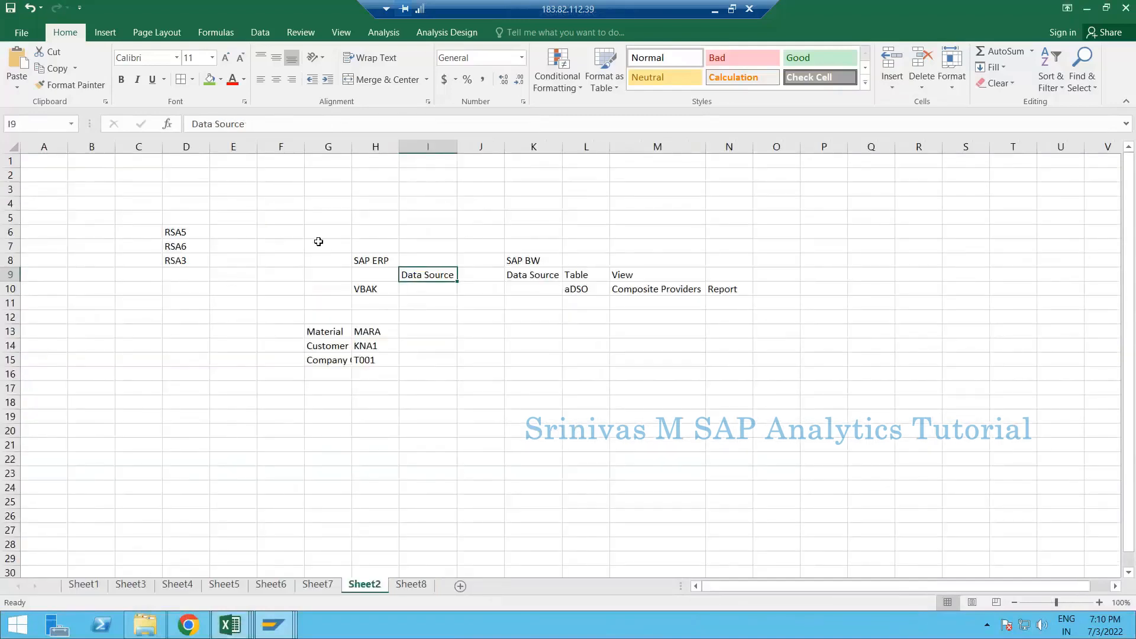
left_click_drag(308, 241, 396, 384)
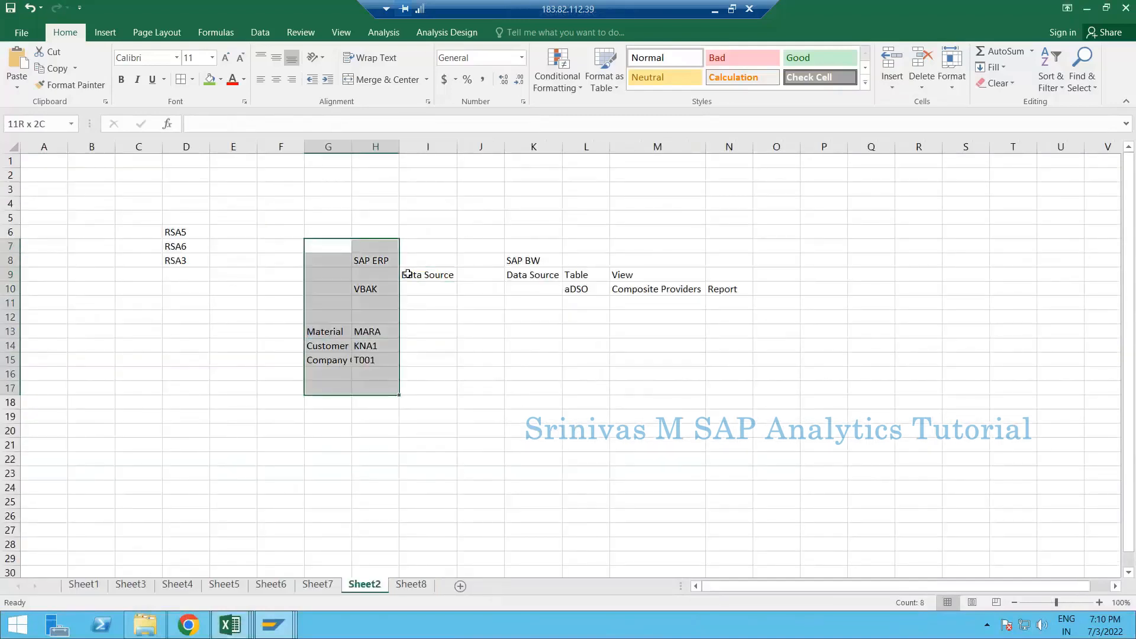
left_click(428, 276)
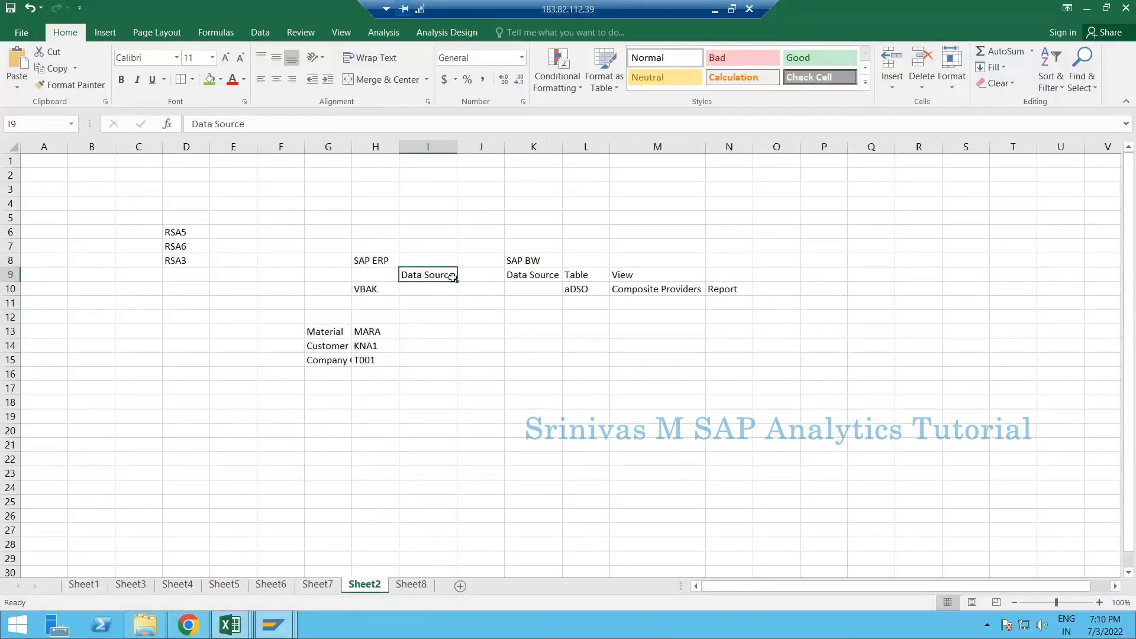
left_click(532, 248)
left_click_drag(532, 248, 617, 324)
left_click_drag(430, 373, 423, 362)
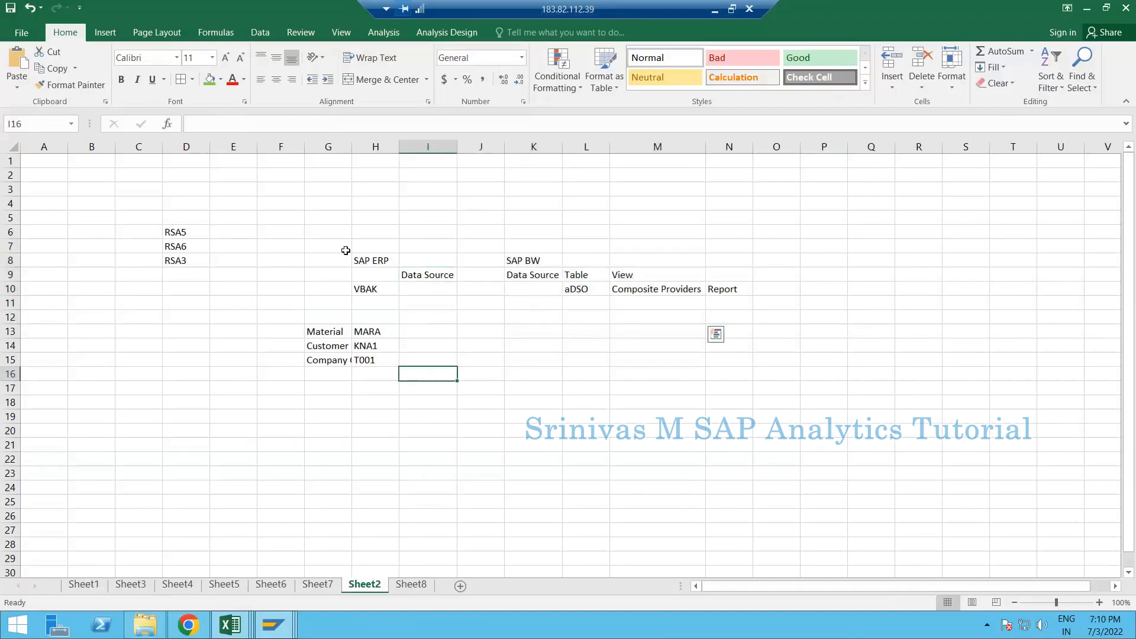
left_click_drag(346, 252, 438, 366)
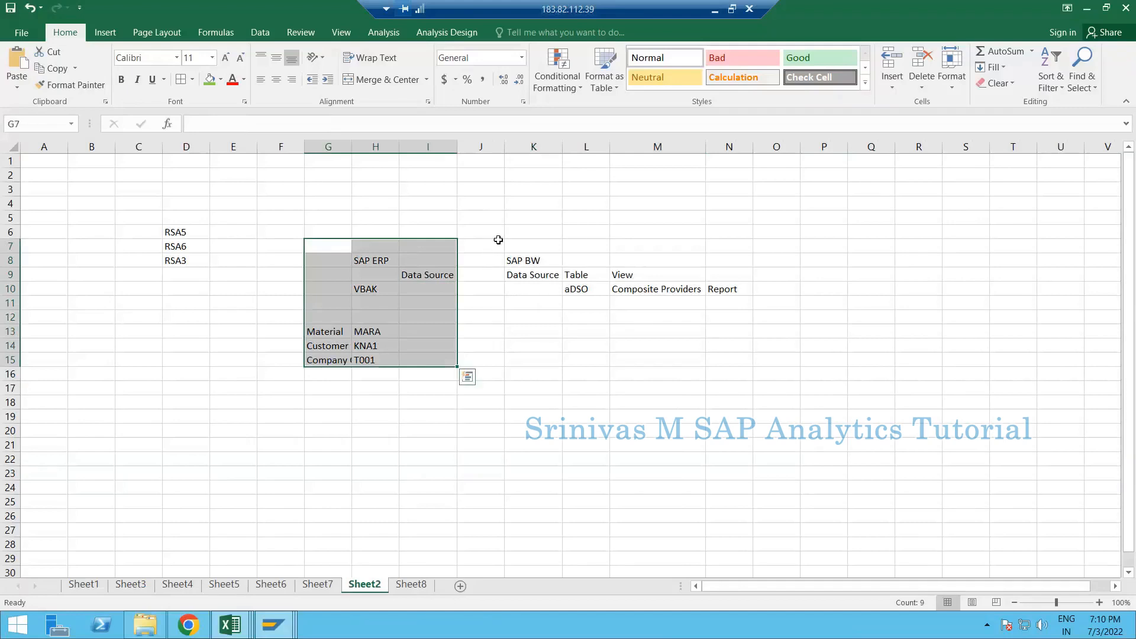
left_click_drag(520, 231, 620, 365)
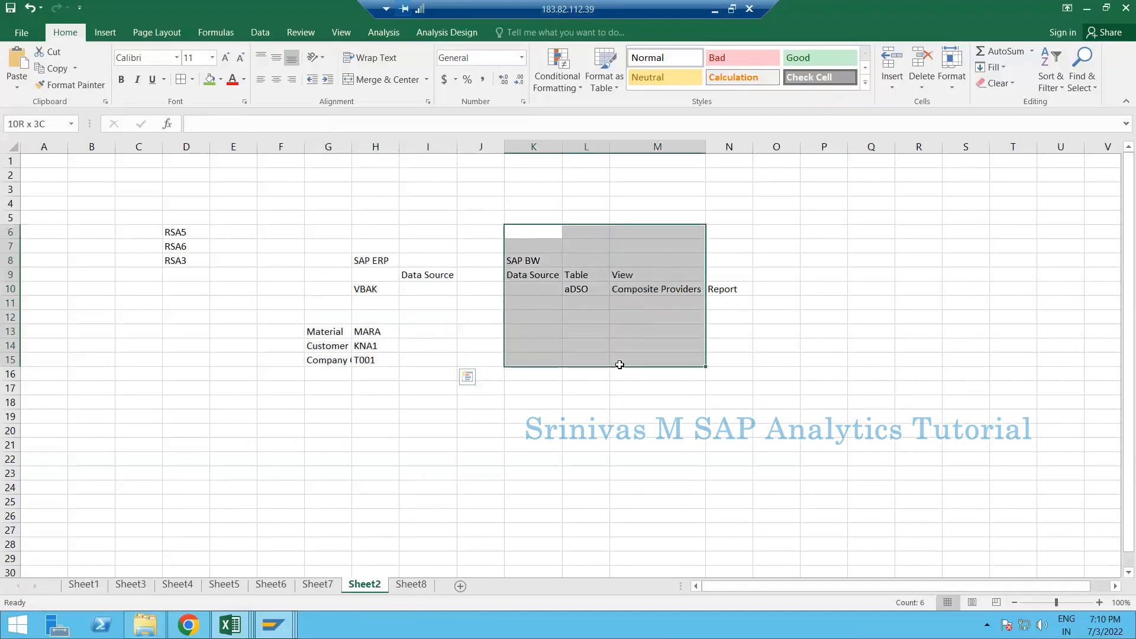
- Point out the Data Source cells, VBAK table cell H10, and the BW Data Source and Table columns
left_click(436, 275)
left_click(559, 276)
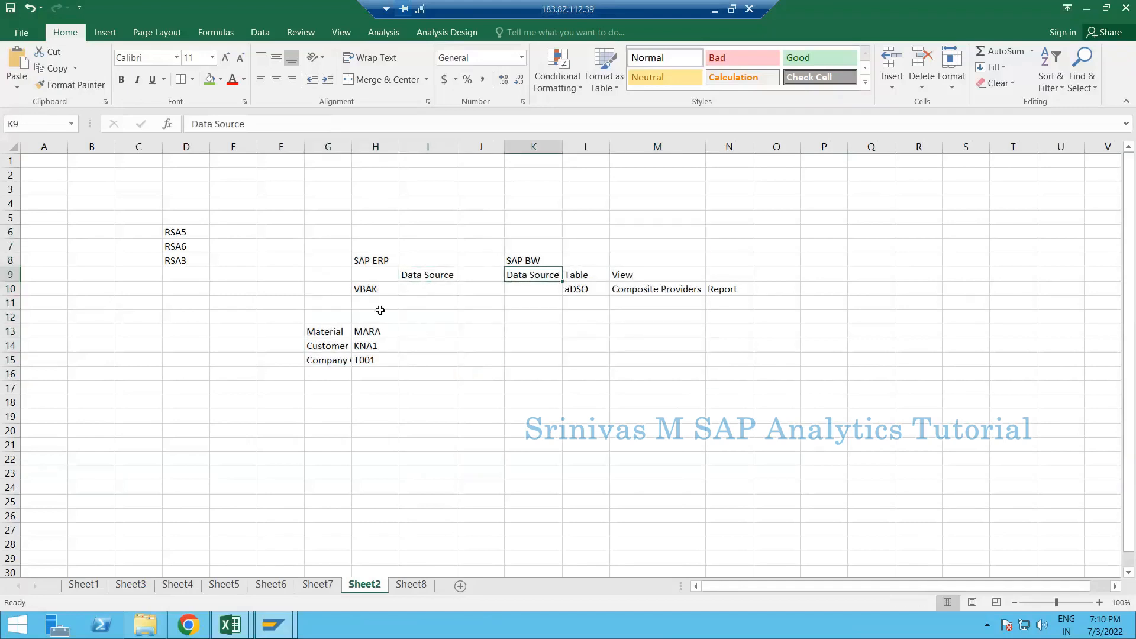
left_click(363, 288)
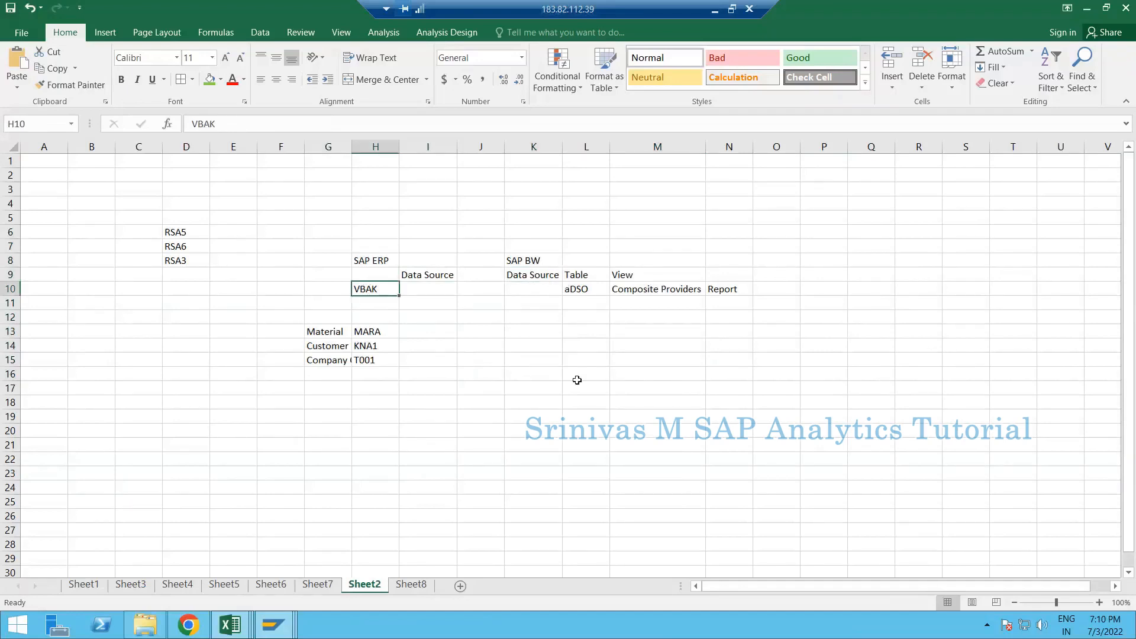
left_click(623, 332)
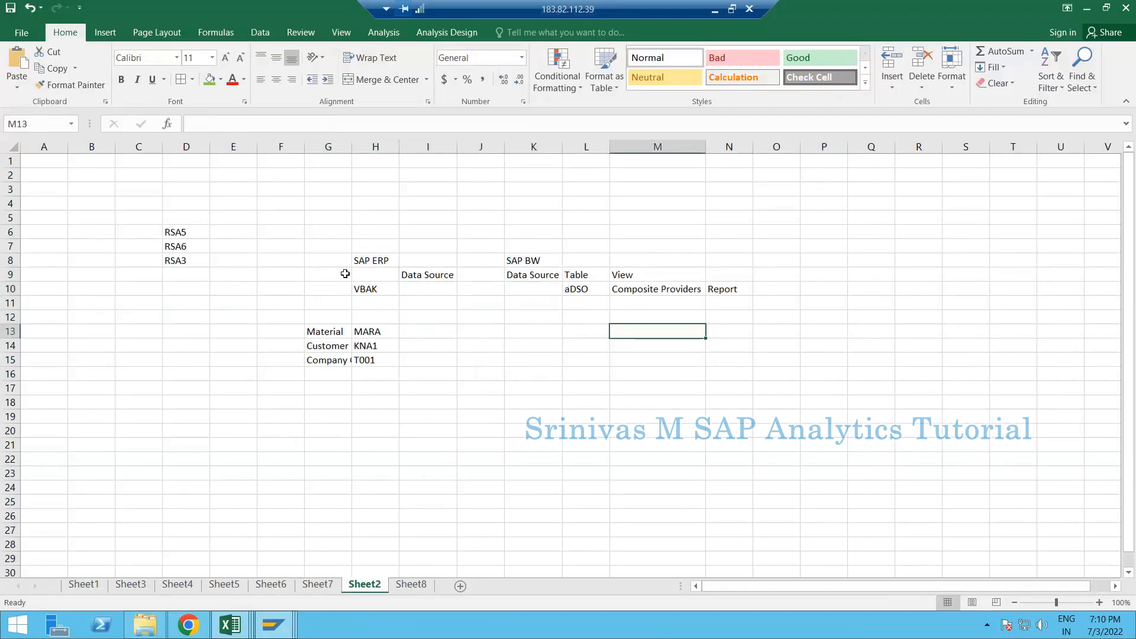
left_click_drag(375, 241, 346, 371)
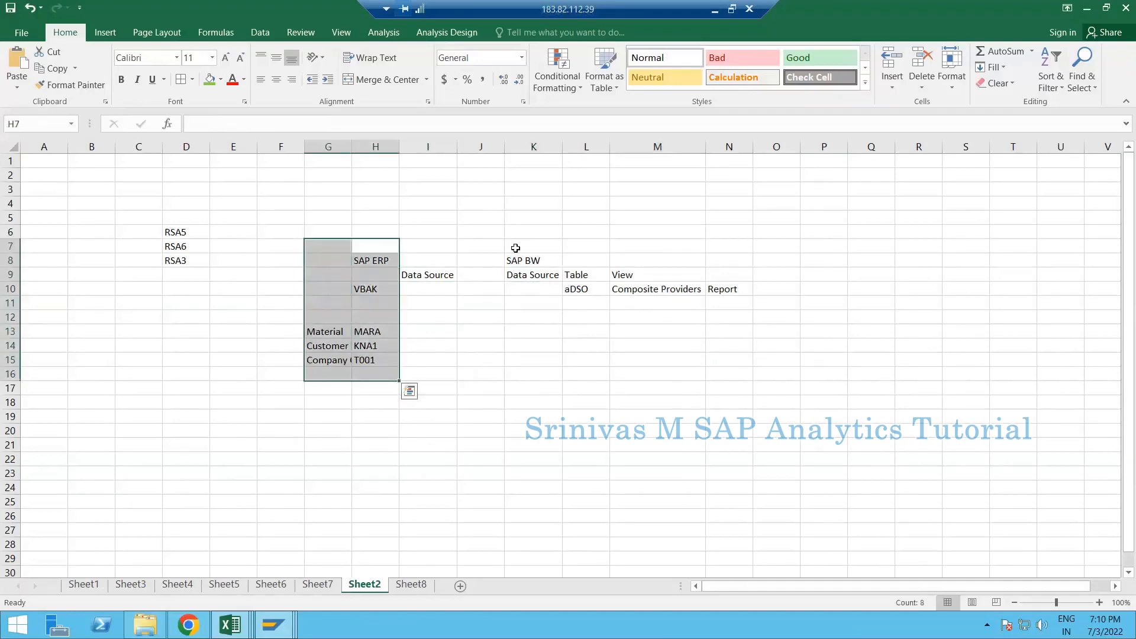
left_click_drag(524, 248, 604, 368)
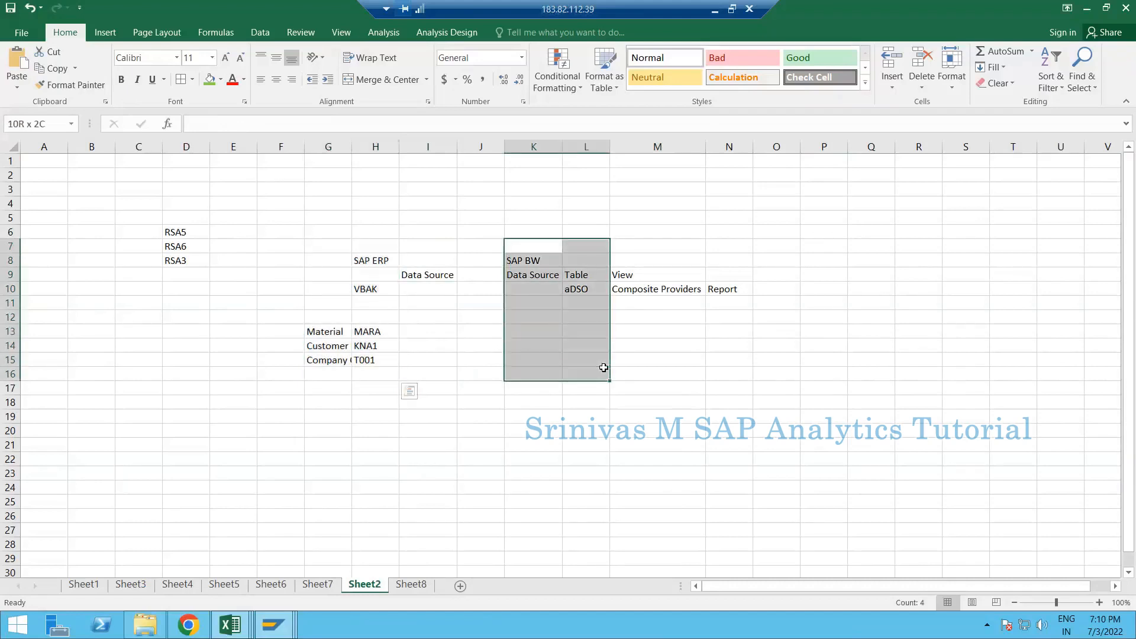
left_click(414, 344)
mouse_move(276, 615)
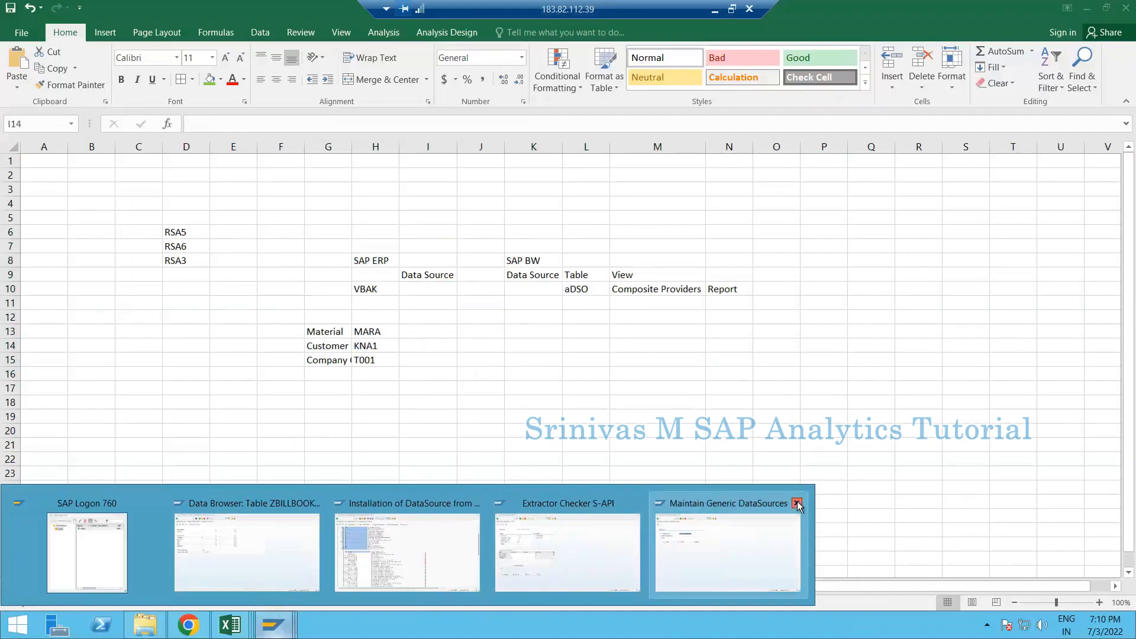
- Close the Maintain Generic DataSources, Extractor Checker and DataSource installation windows, keeping the ZBILLBOOK data browser
left_click(797, 505)
left_click(637, 503)
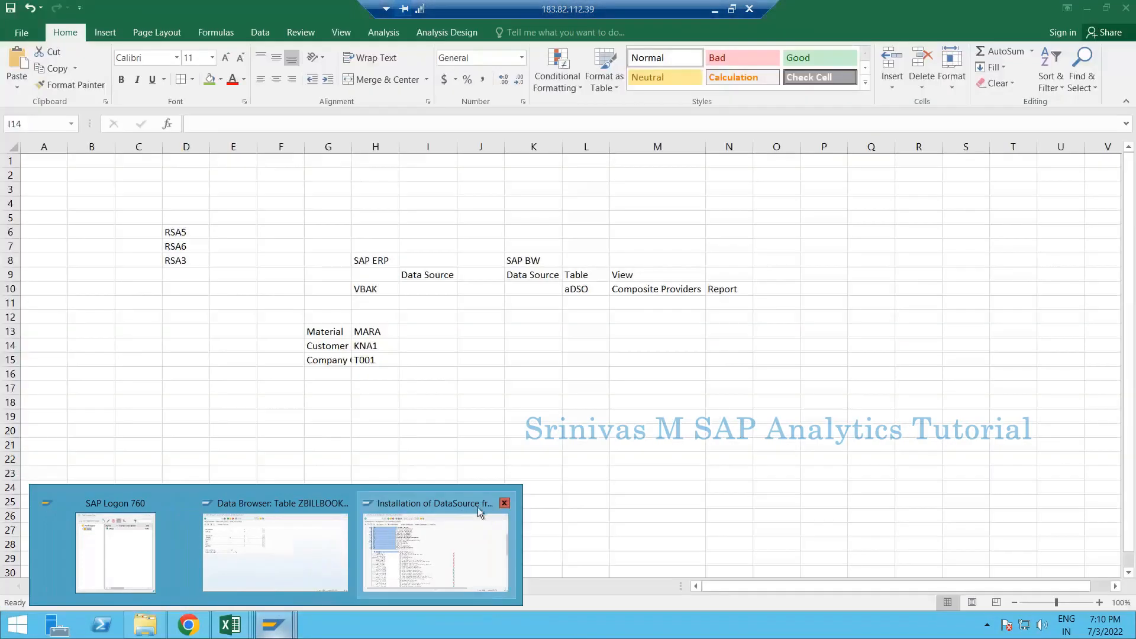
left_click(504, 503)
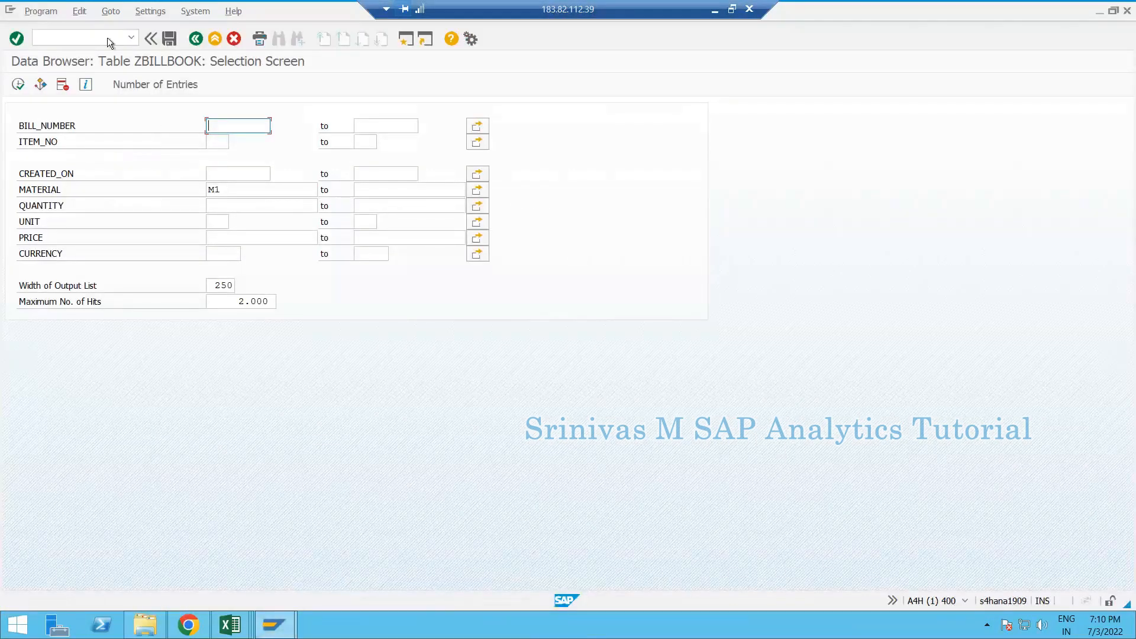
left_click(108, 38)
key("BackSpace")
key("BackSpace")
key("BackSpace")
- Run /nrsa3 to open the Extractor Checker for ZDS_SR_ZBILLBOOK
left_click(274, 624)
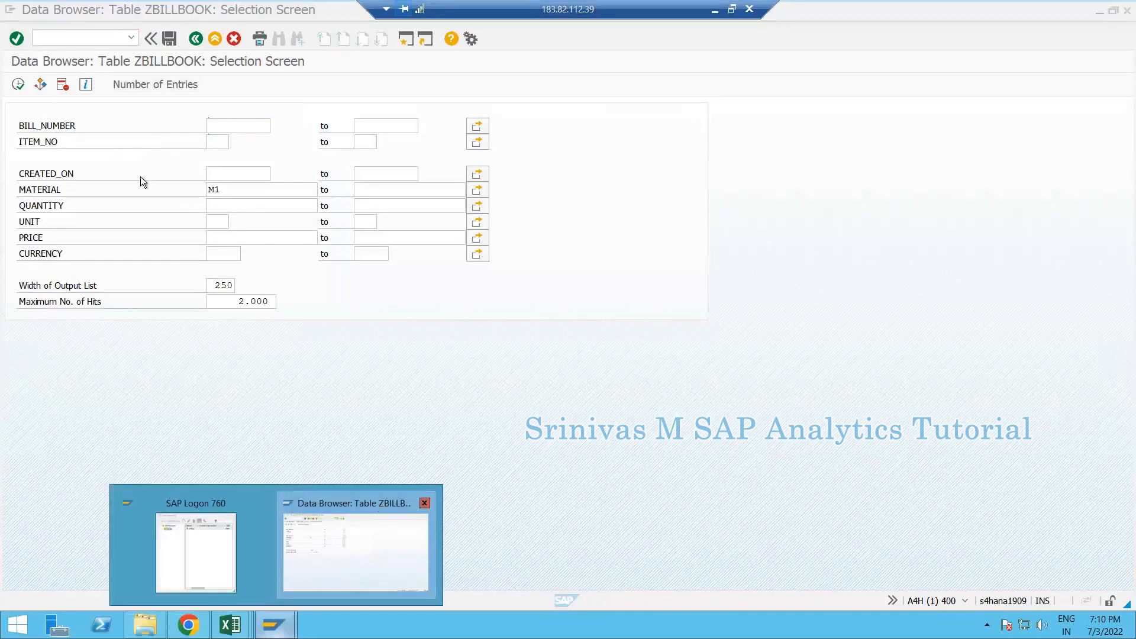
left_click(86, 33)
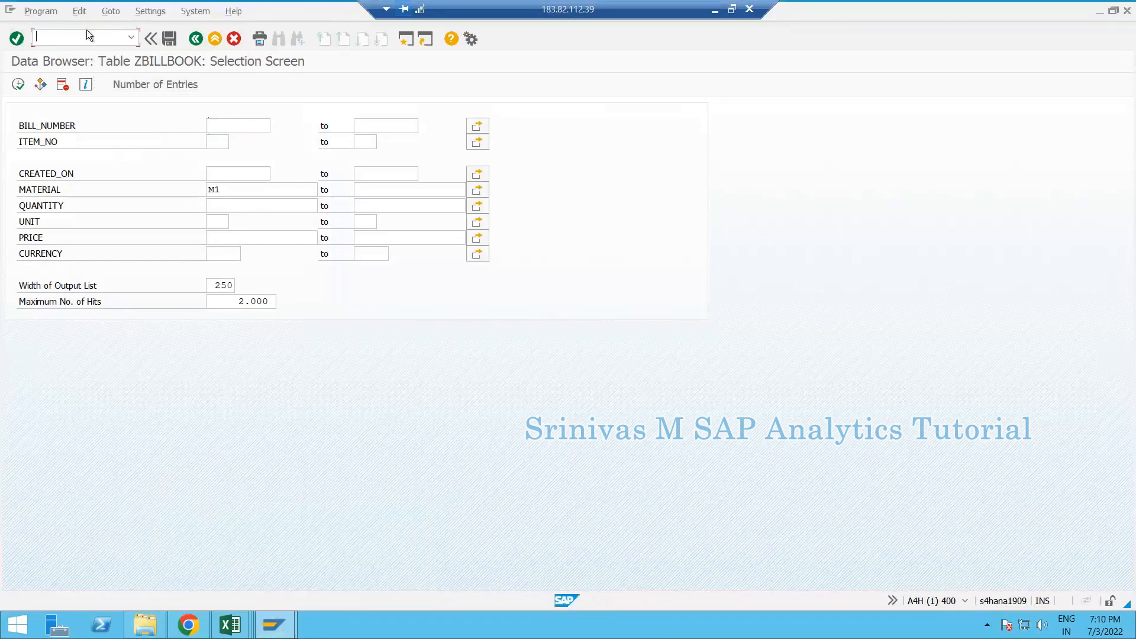
type("/o")
key("BackSpace")
type("rsa3")
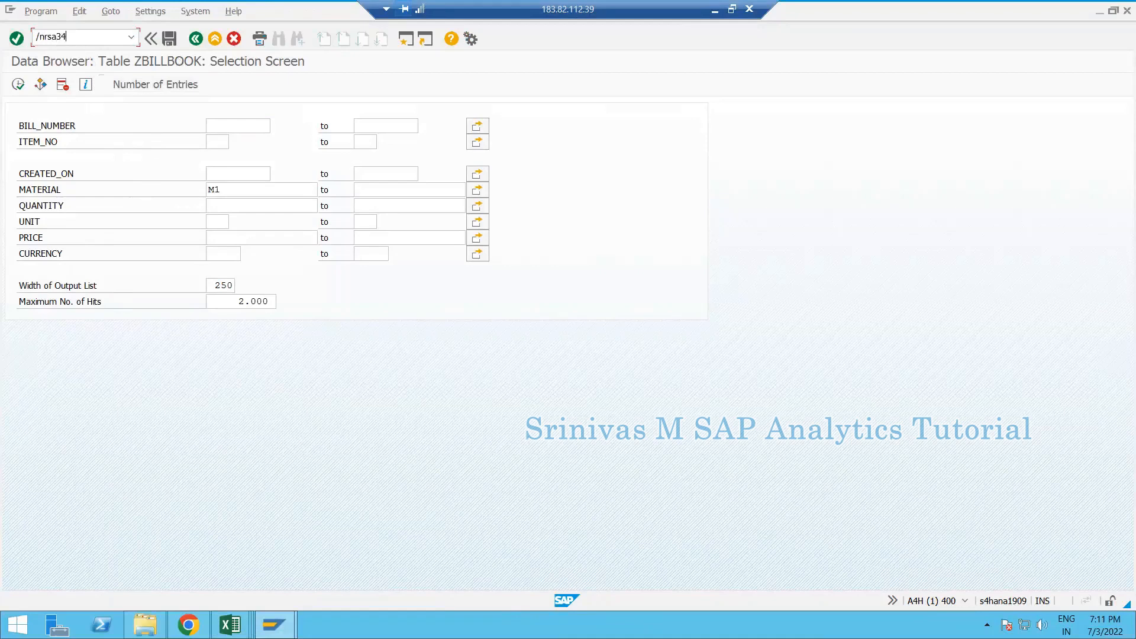
key("Return")
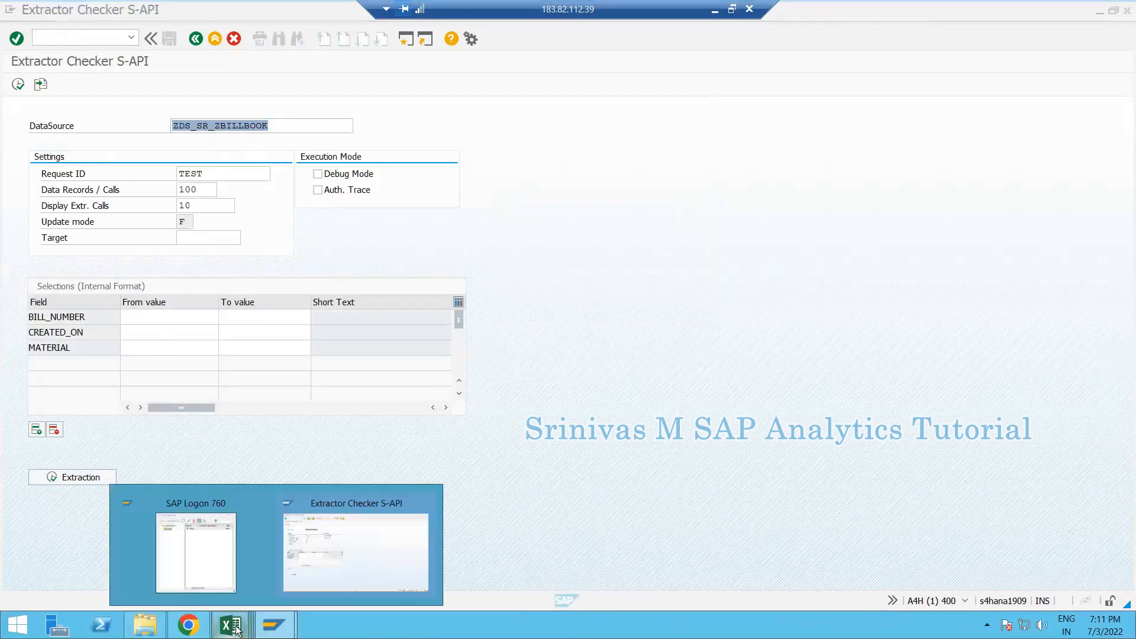
- Enter RSA2 in Book1 Sheet8 cell E12 below RSA6, then return to the Extractor Checker window
mouse_move(230, 624)
left_click(134, 569)
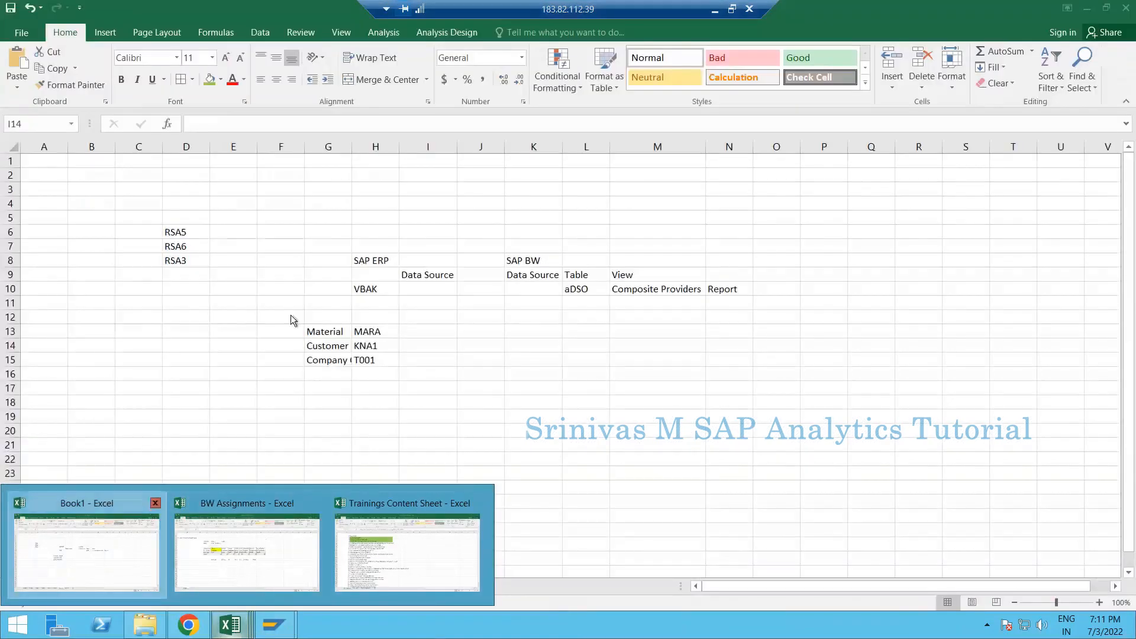
key("ctrl+Page_Down")
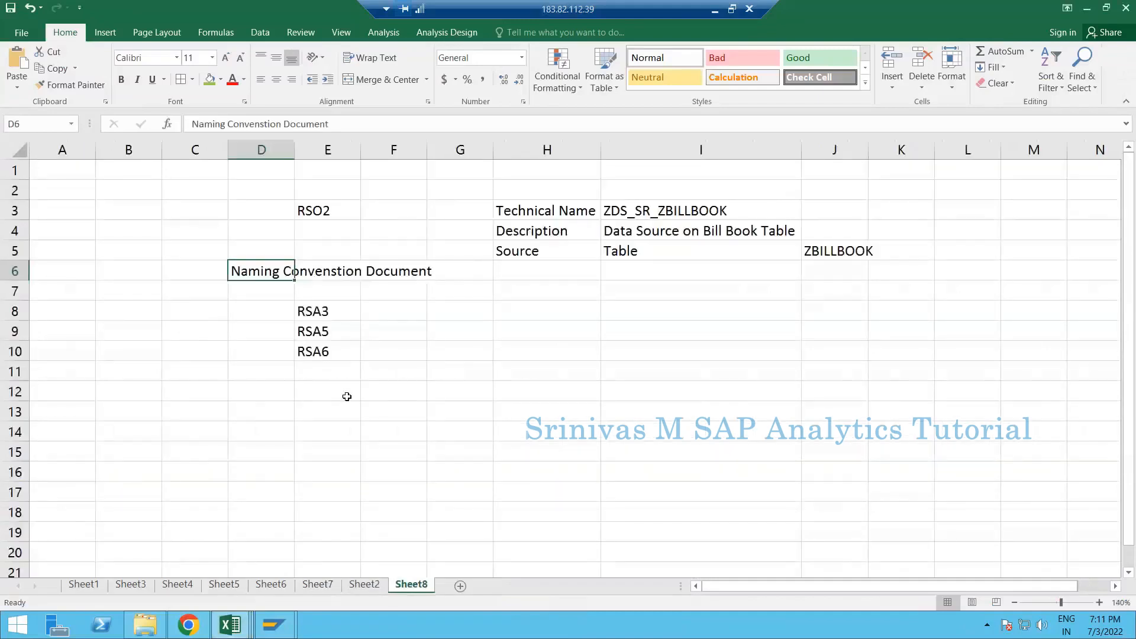
left_click(333, 391)
type("RSA")
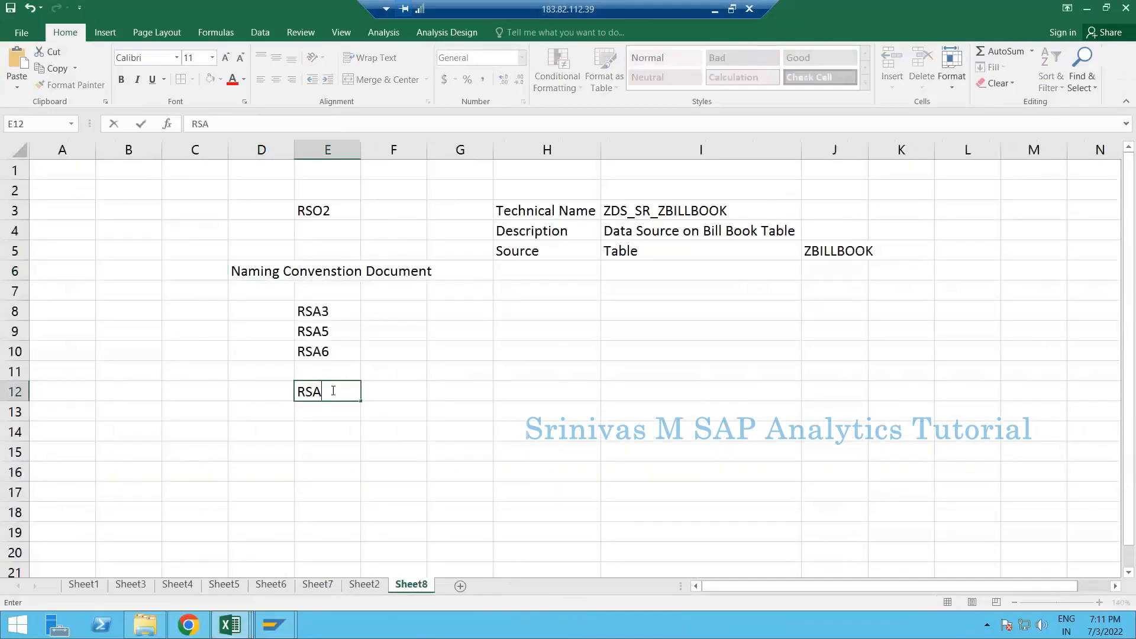
type("22")
key("Return")
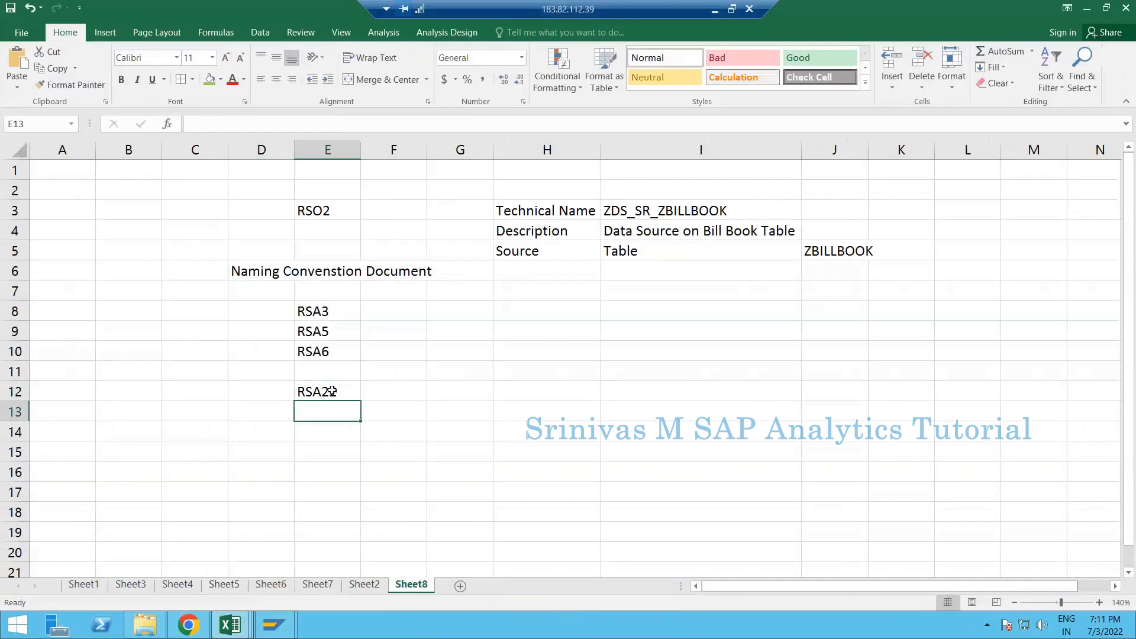
double_click(332, 390)
key("BackSpace")
key("Return")
left_click(281, 615)
left_click(345, 564)
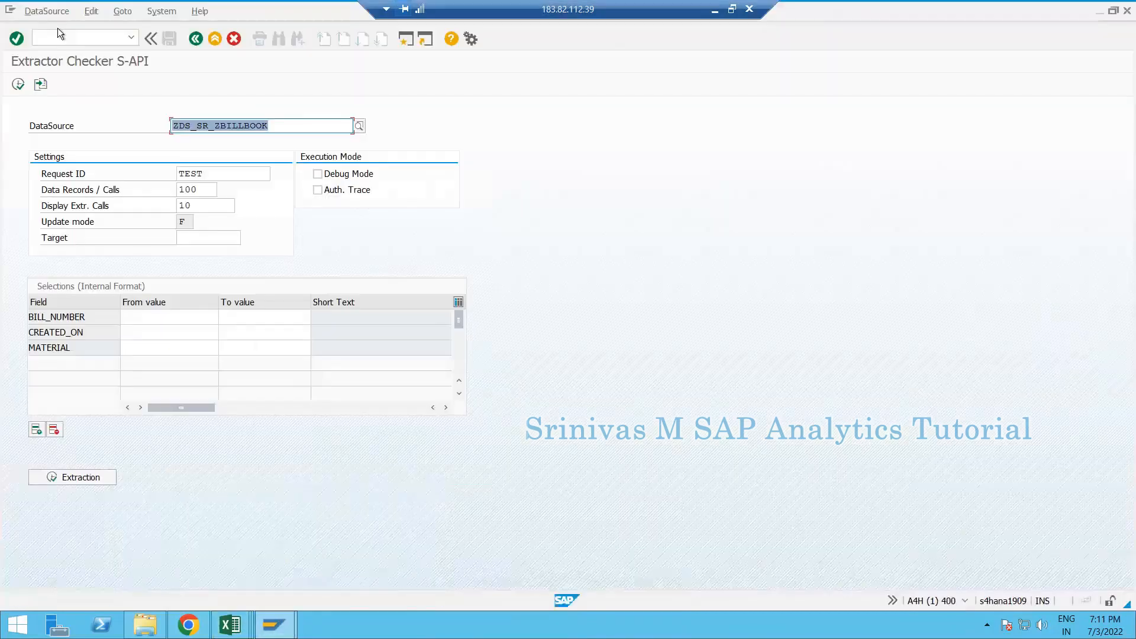
- Open the DataSource Repository with /nrsds and display ZDS_SR_ZBILLBOOK
left_click(64, 35)
type("/nrsds")
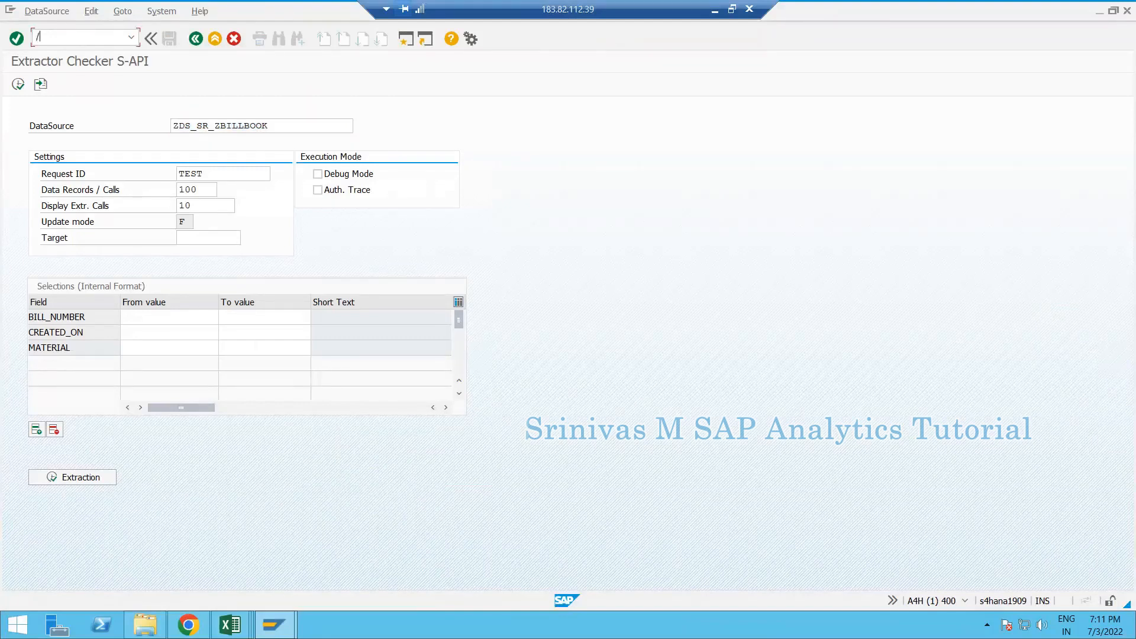
key("Return")
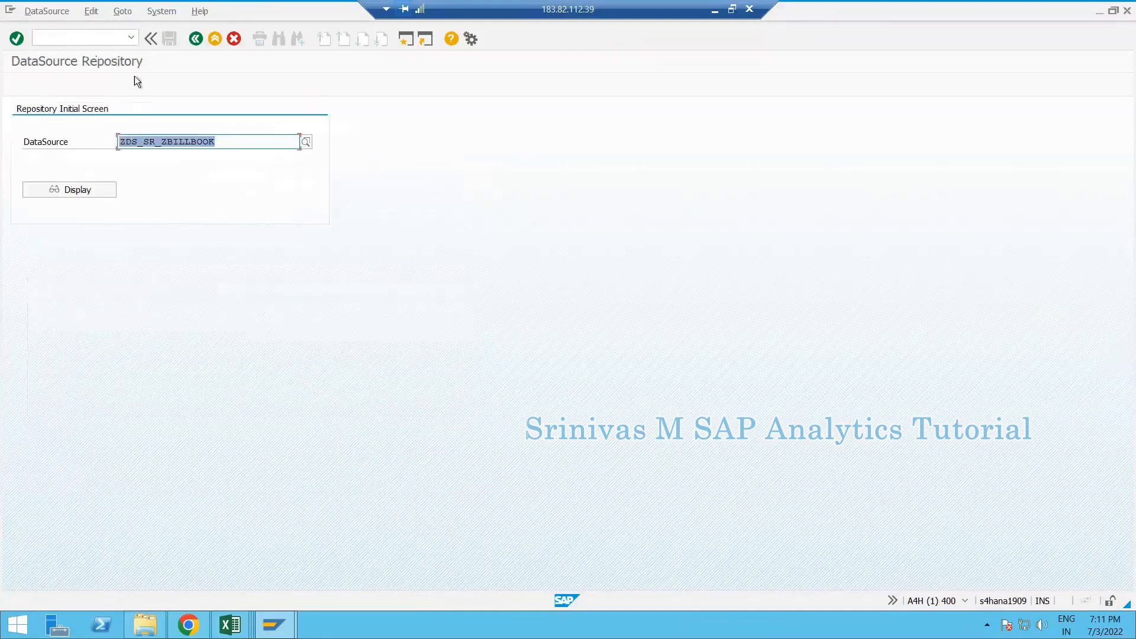
left_click(79, 187)
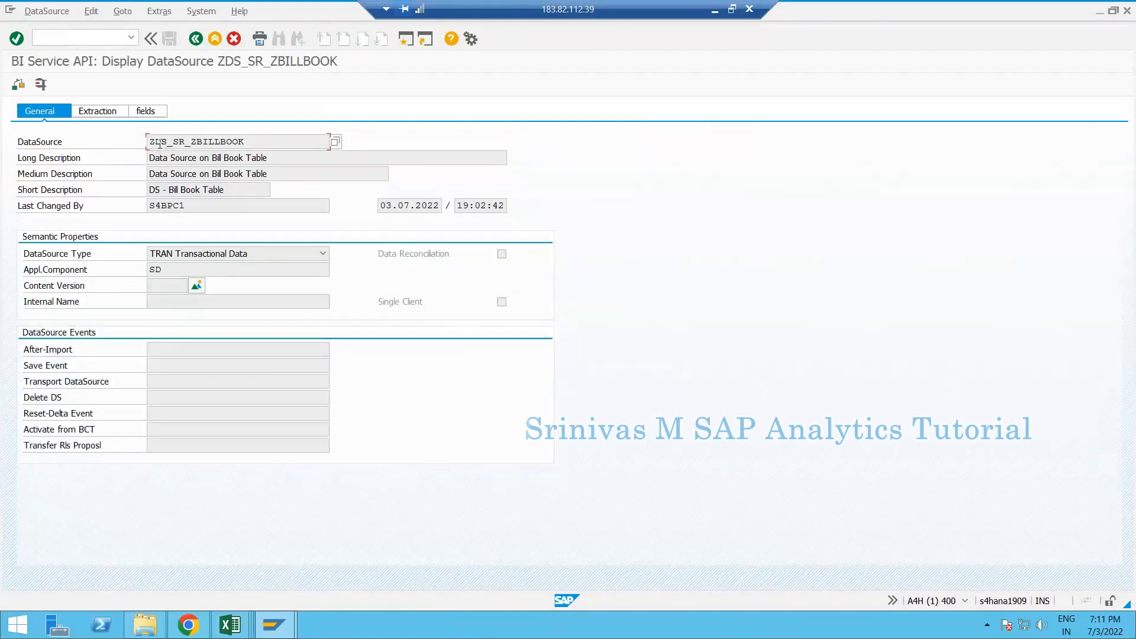
- Inspect the description, DataSource type list and application component SD on the General tab
left_click(168, 159)
left_click(197, 254)
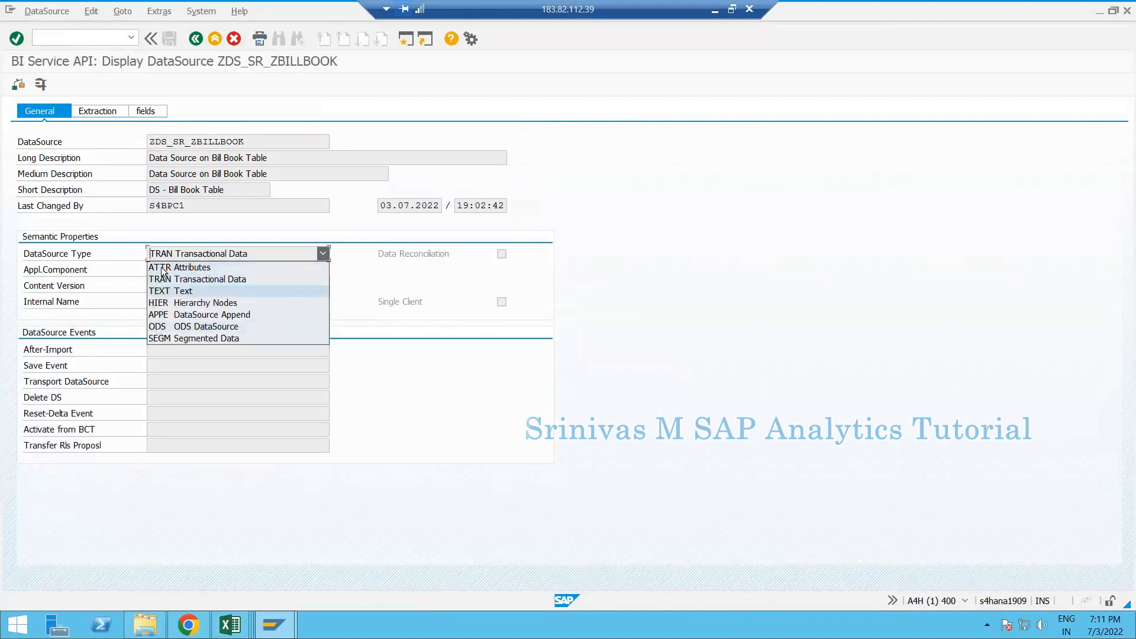
left_click(127, 248)
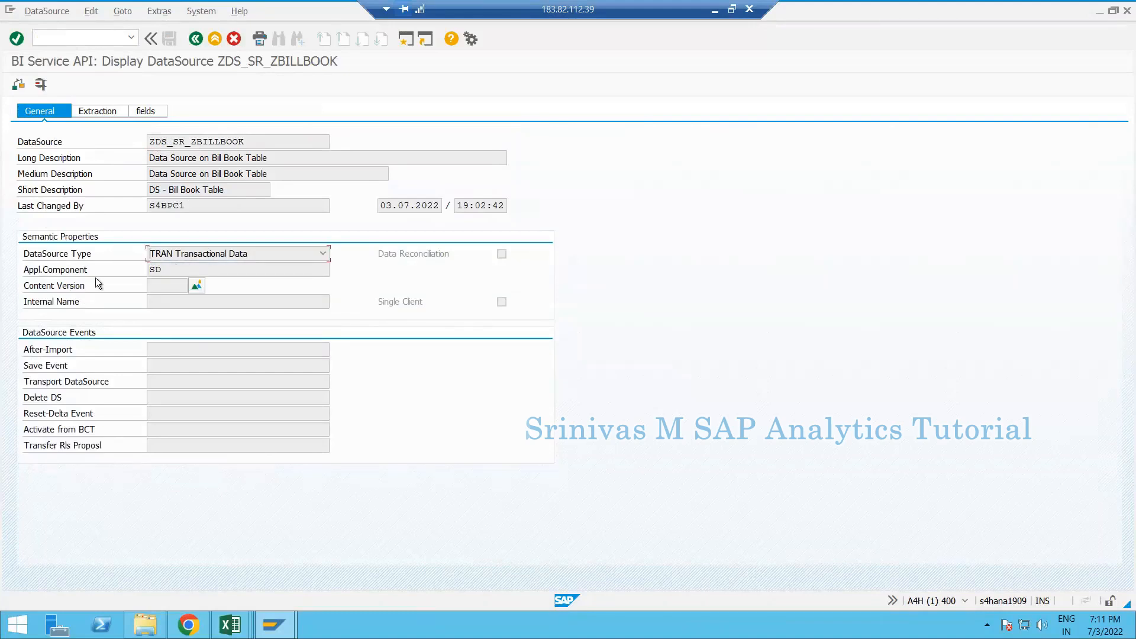
double_click(184, 270)
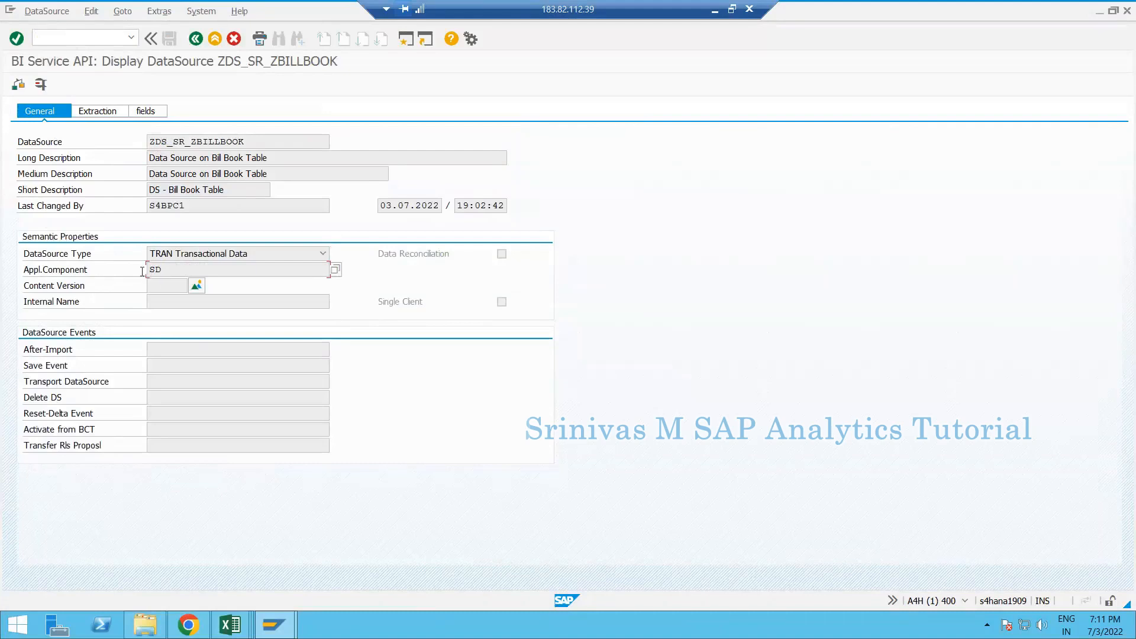
left_click(97, 113)
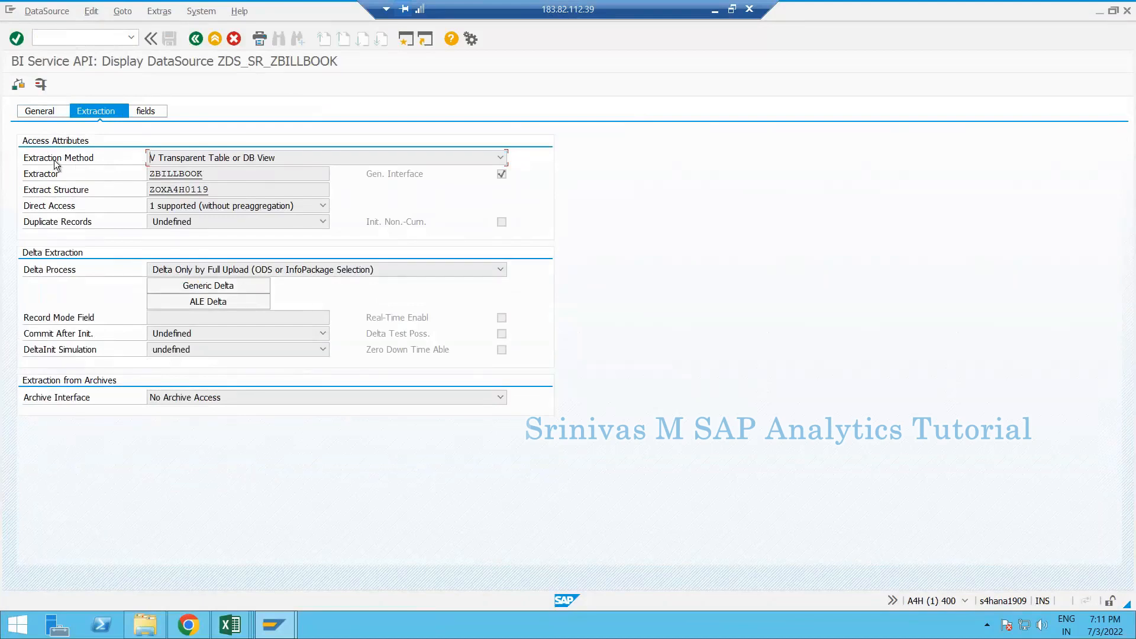
- Review extraction method transparent table, extractor ZBILLBOOK and extract structure ZOXA4H0119
left_click(207, 158)
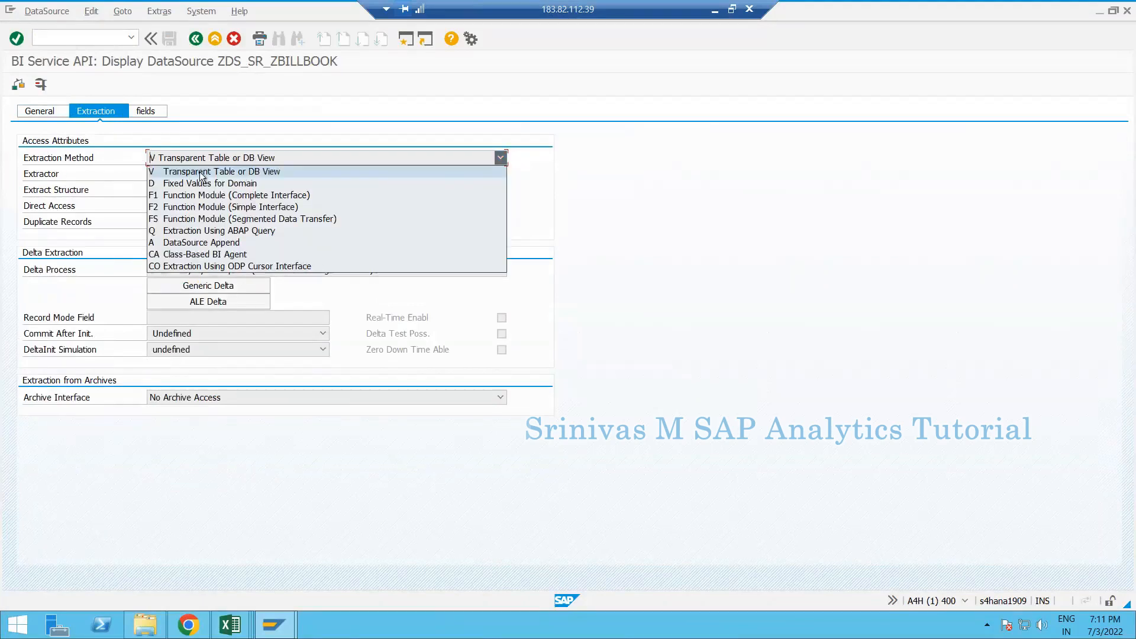
left_click(213, 171)
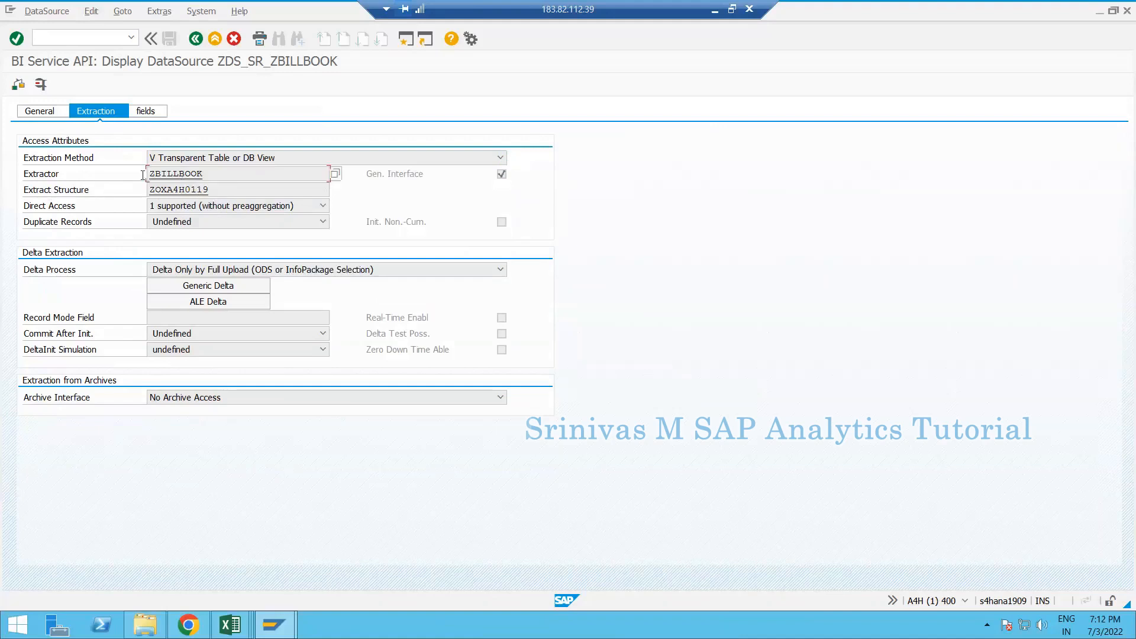
double_click(206, 172)
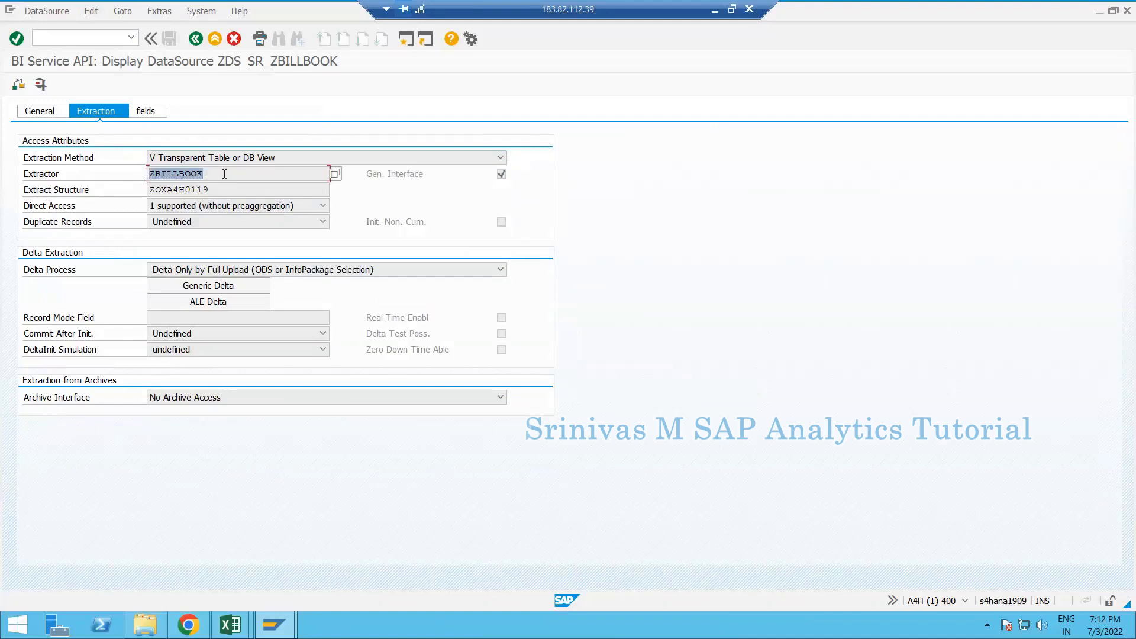
left_click(171, 177)
double_click(152, 189)
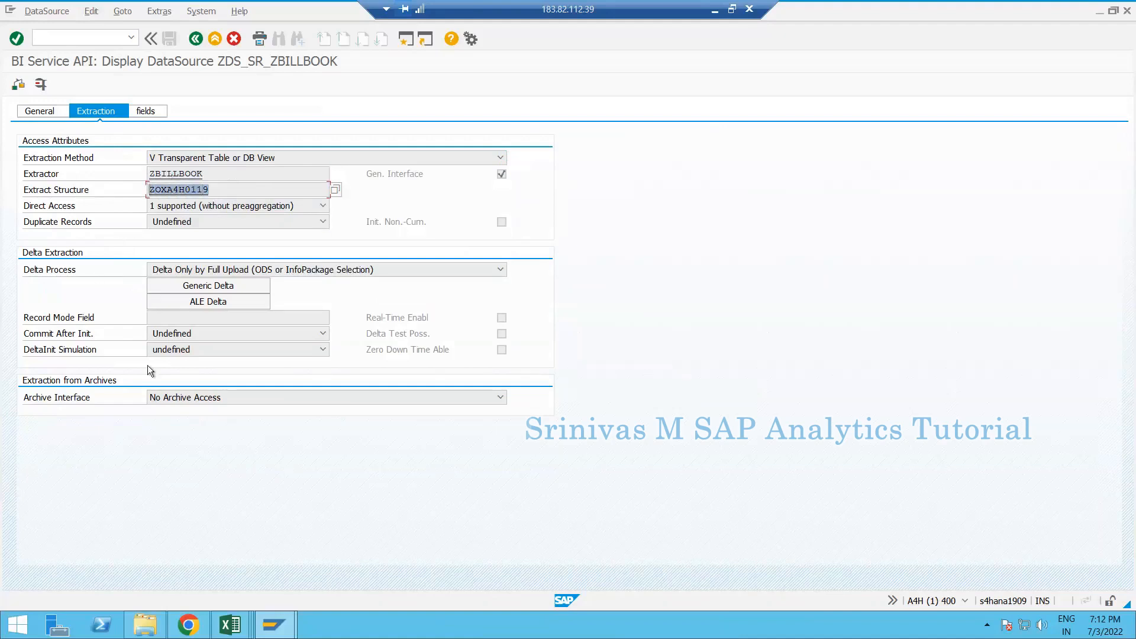
- Try the Generic Delta settings, dismiss the delta warning, and show the eight field definitions
left_click(188, 289)
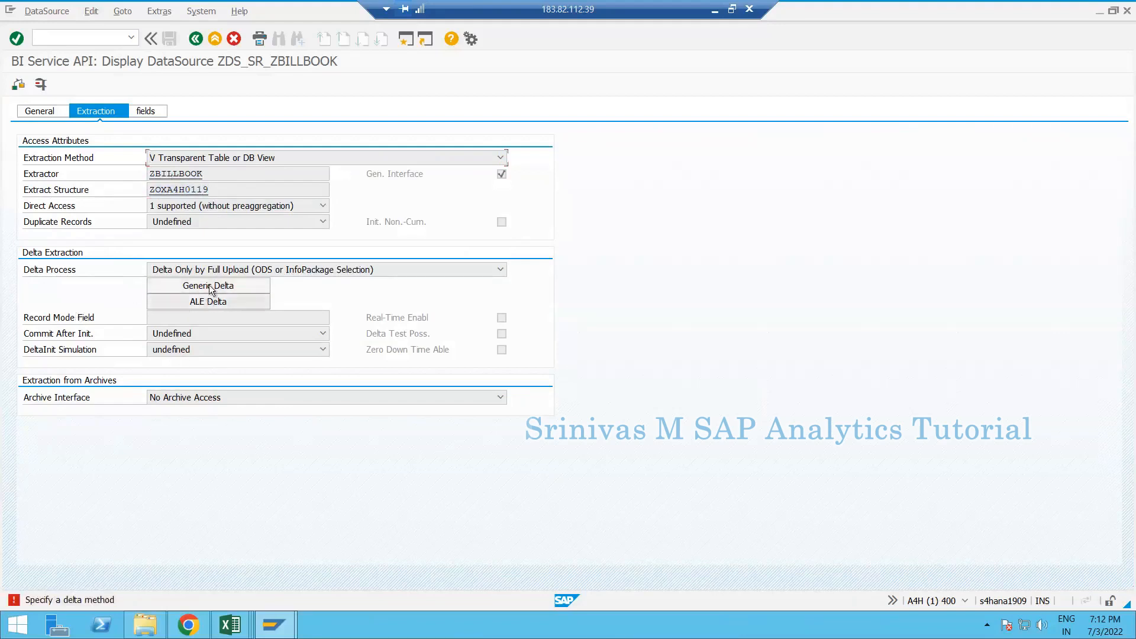
left_click(151, 111)
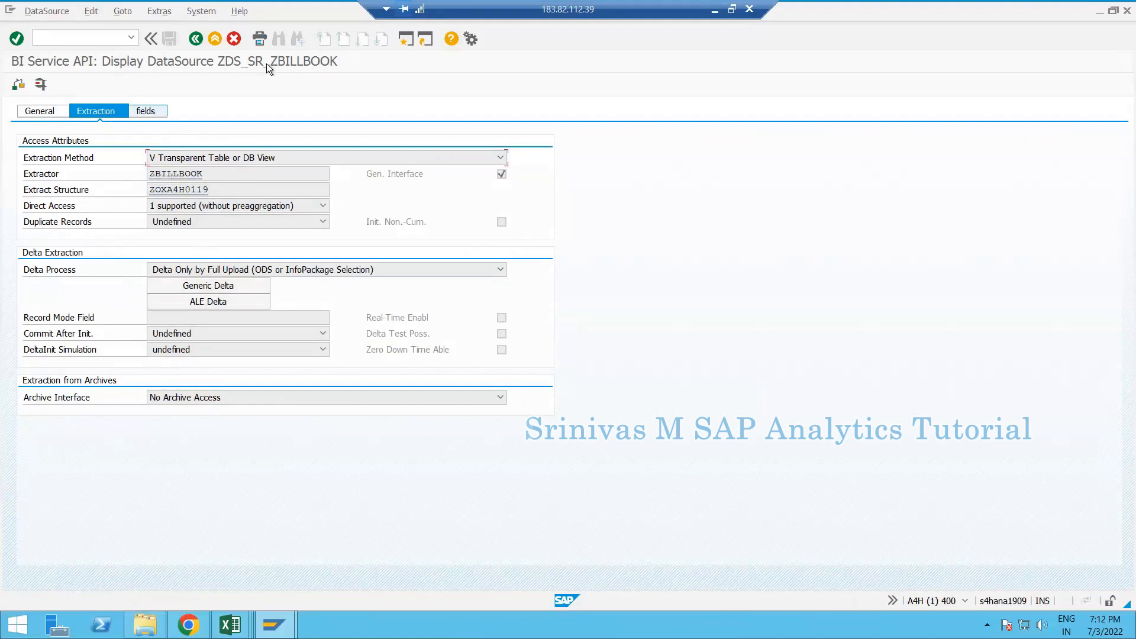
left_click(152, 112)
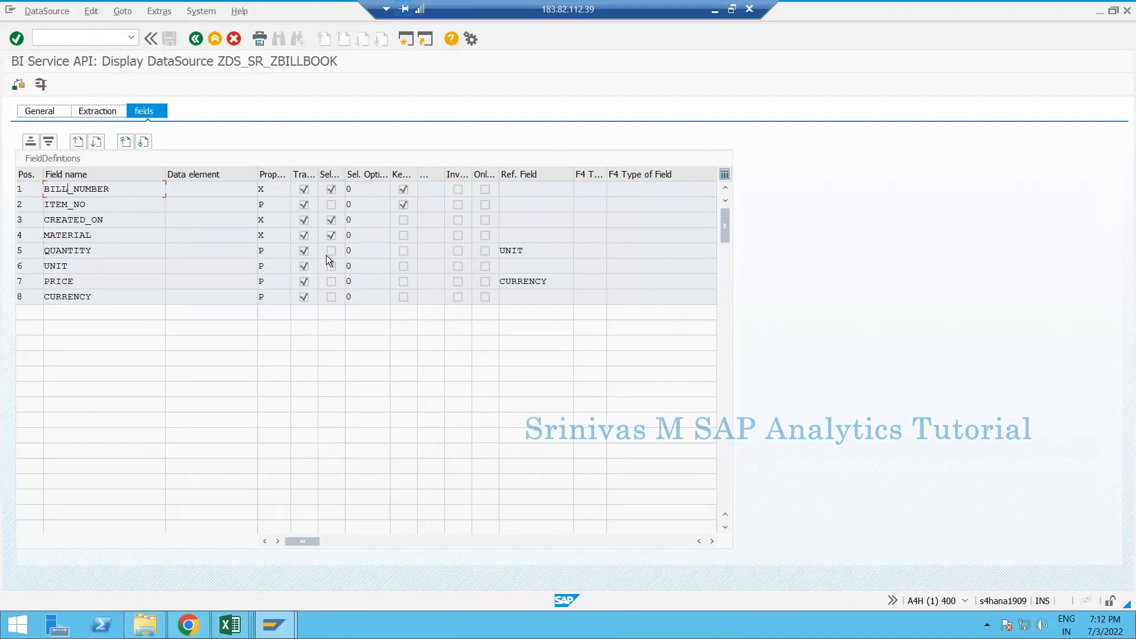
- Recheck the General and Extraction tabs of ZDS_SR_ZBILLBOOK, then launch SAP HANA Studio from Start
left_click(39, 110)
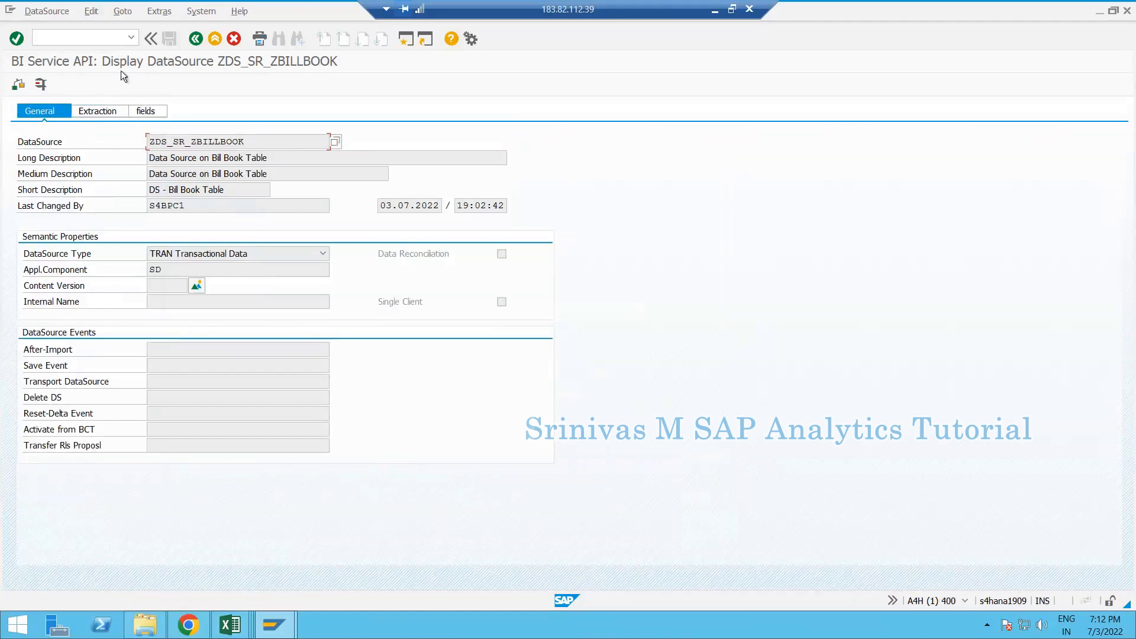
left_click(98, 113)
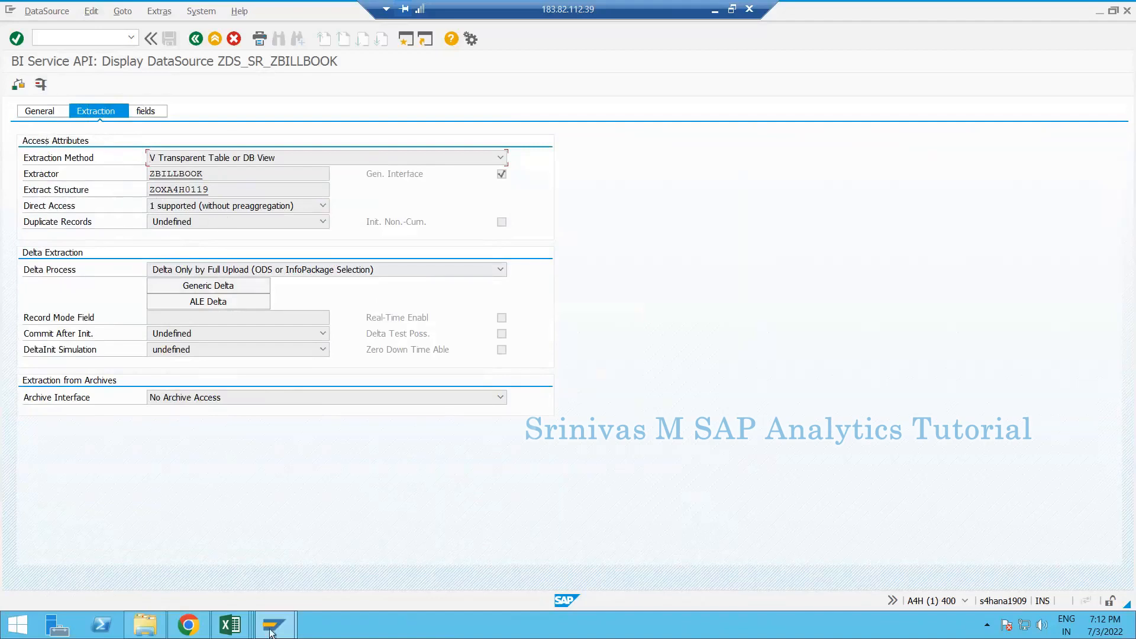
mouse_move(268, 629)
left_click(18, 624)
left_click(271, 168)
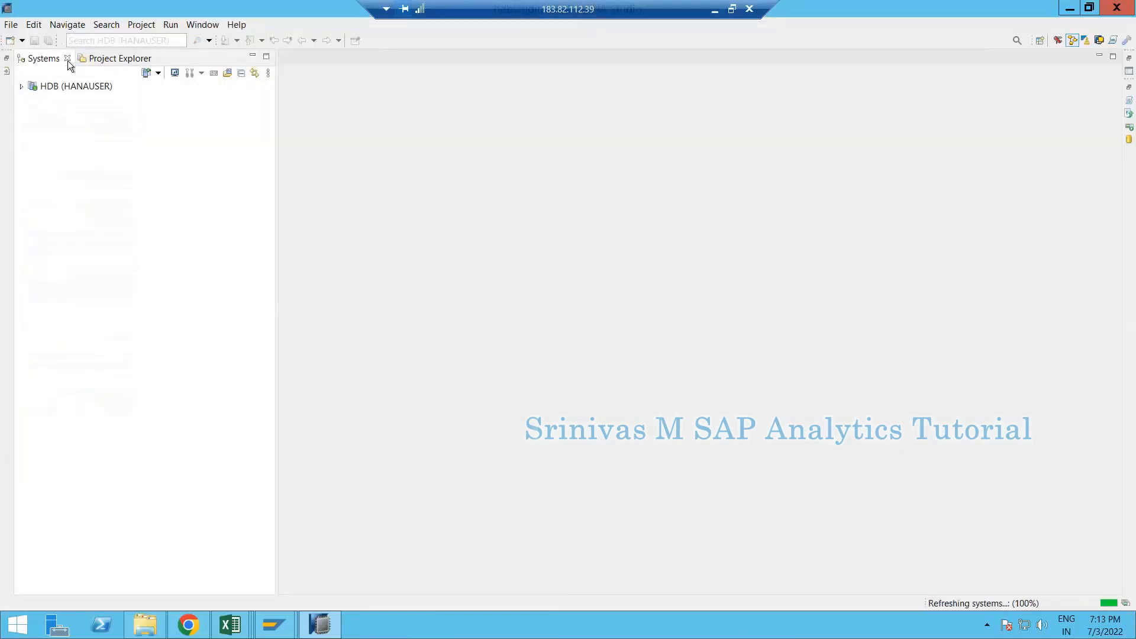
- Delete the first A4H_400 project, including its contents on disk
left_click(120, 58)
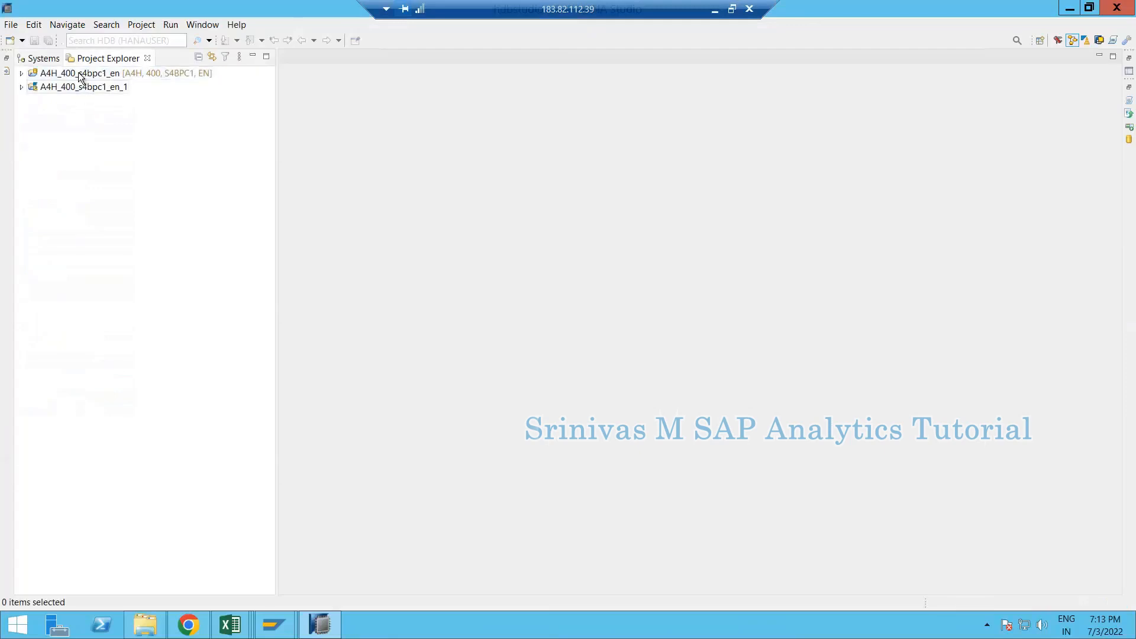
left_click(82, 74)
right_click(80, 73)
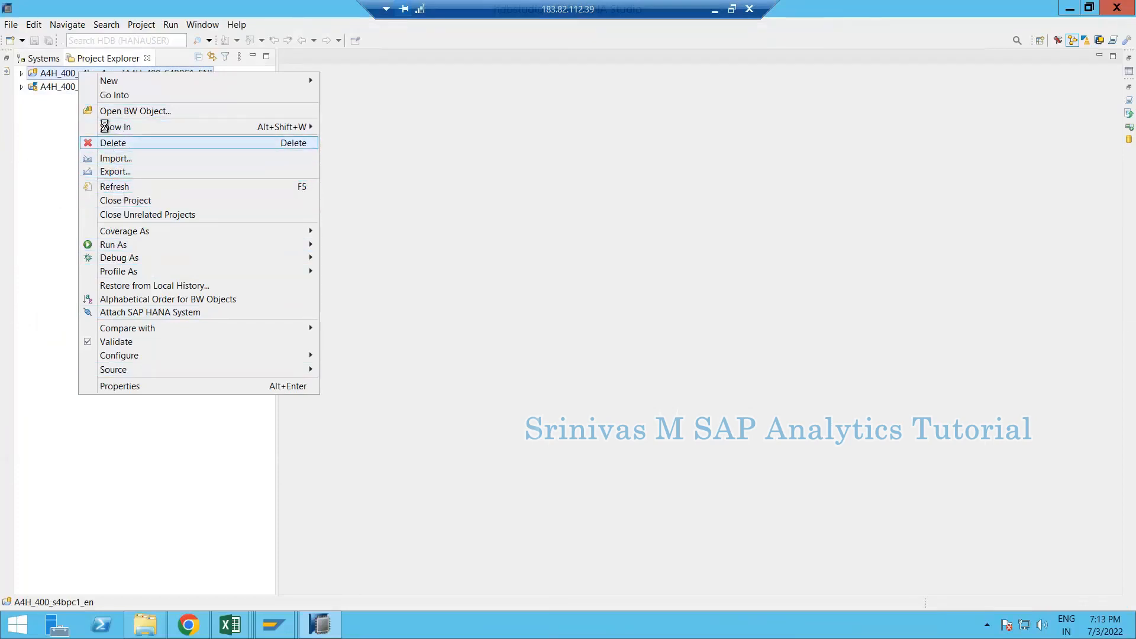
left_click(113, 144)
left_click(427, 242)
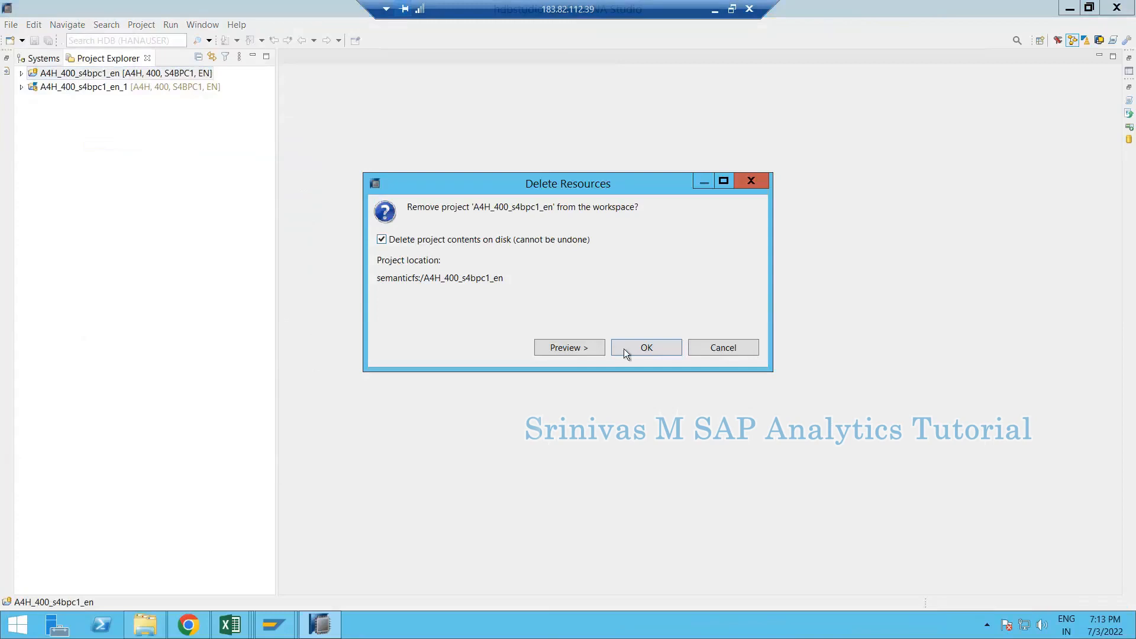
left_click(639, 350)
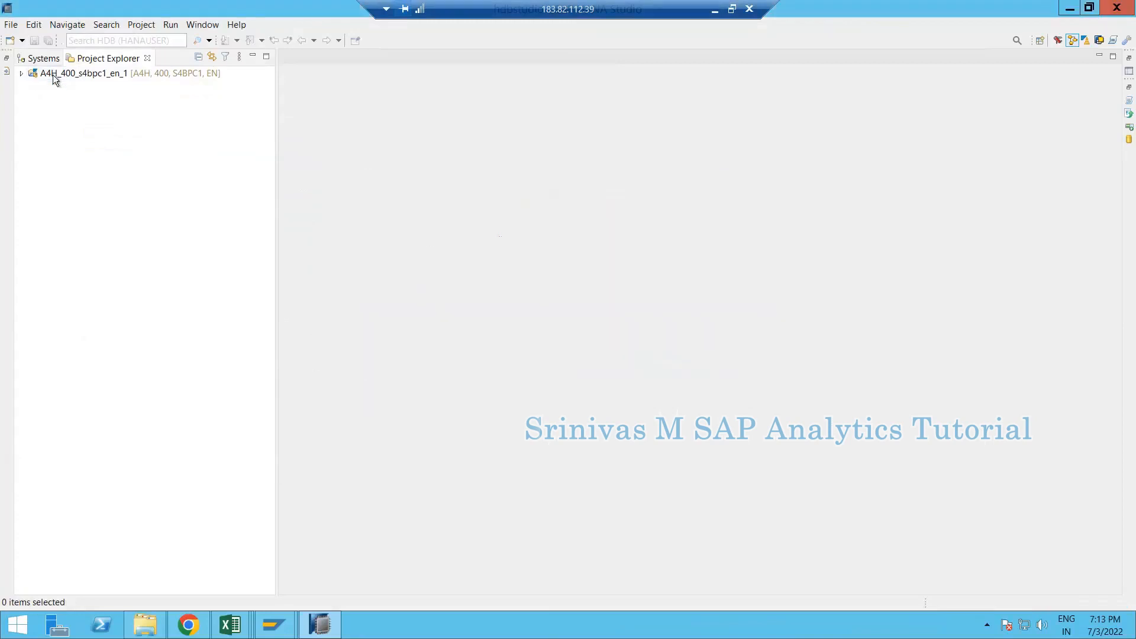
- Delete the remaining A4H_400 project, also removing its contents on disk
left_click(52, 75)
key("shift+F10")
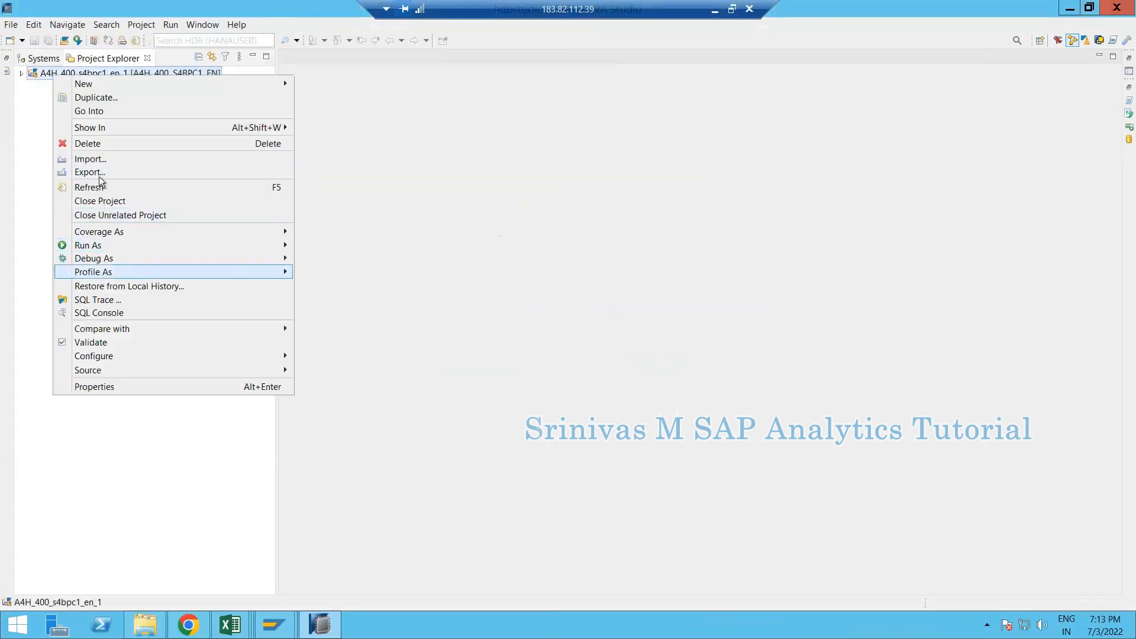
left_click(260, 146)
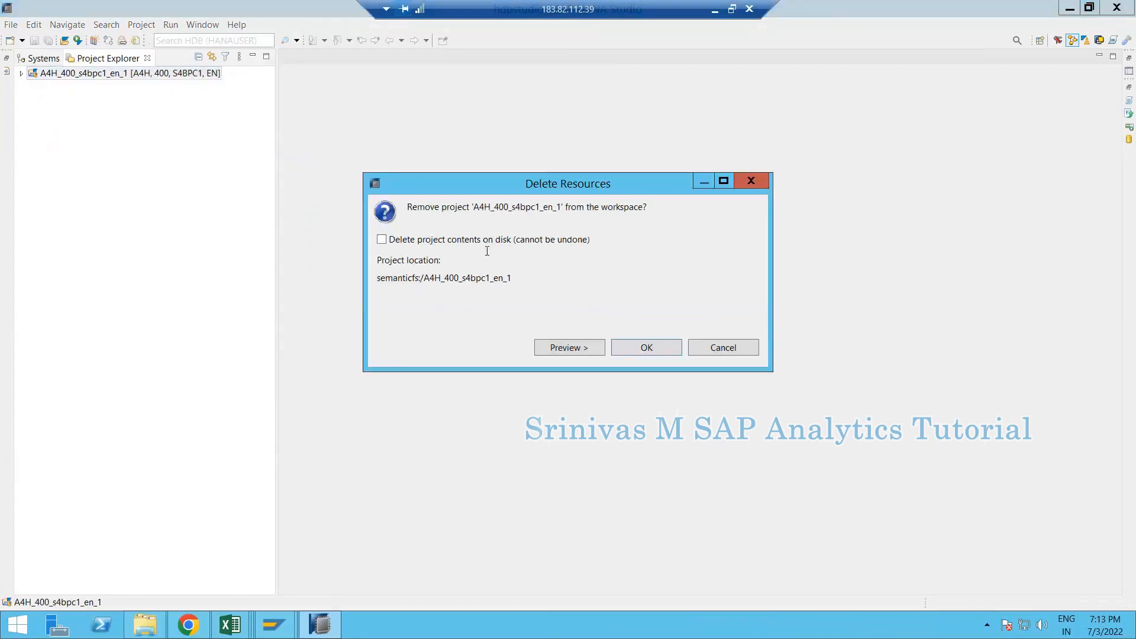
left_click(545, 240)
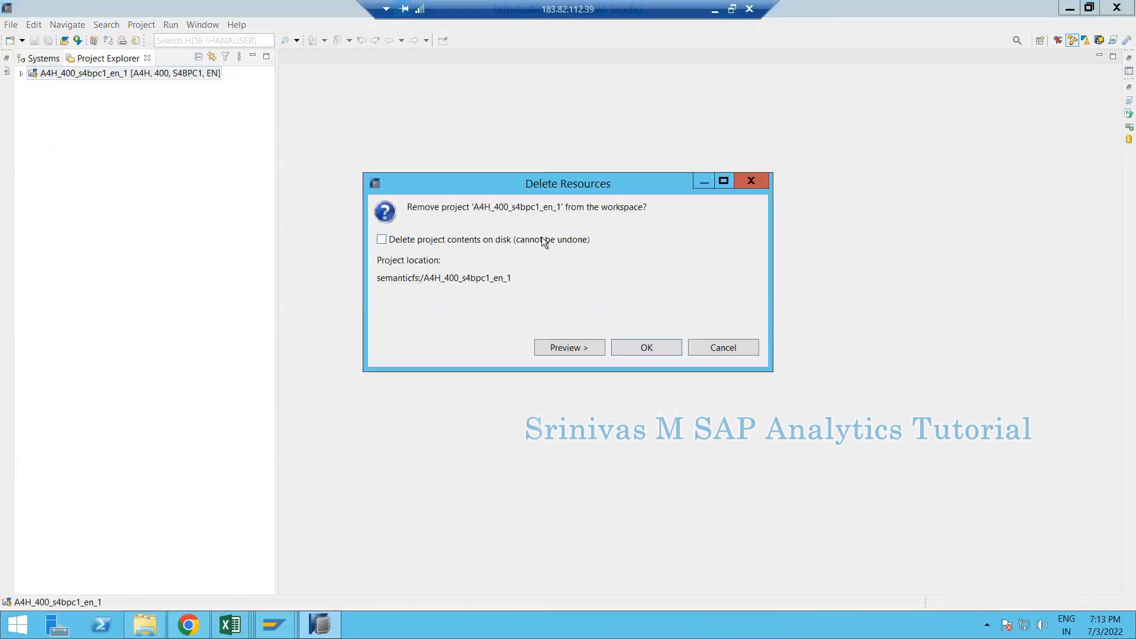
left_click(632, 350)
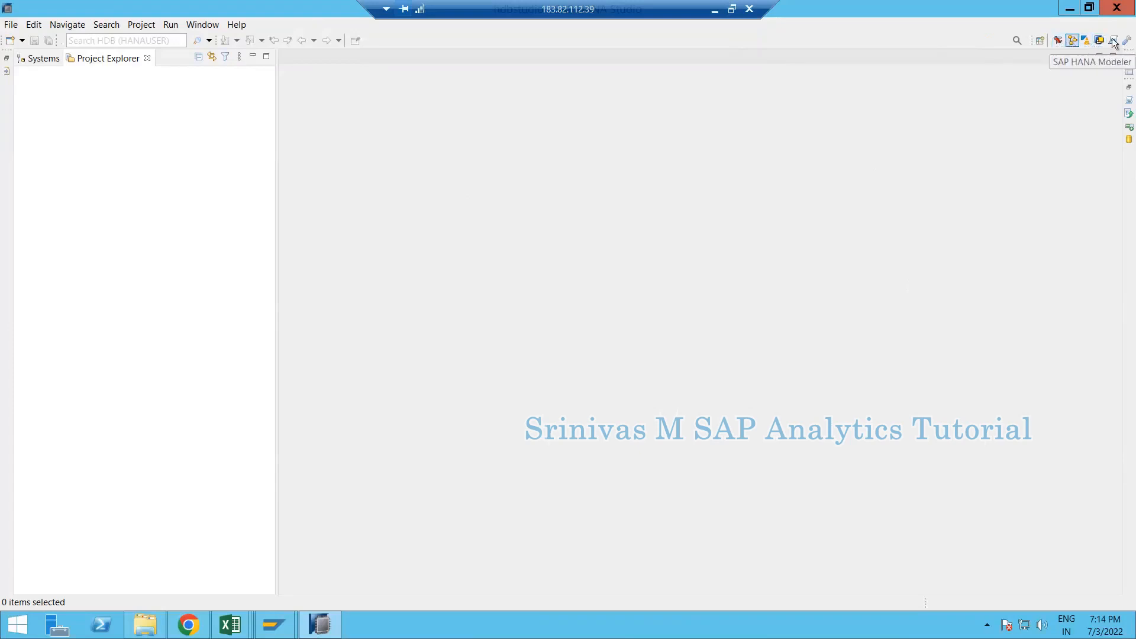
- From the perspective list, pass over SAP HANA Modeler and Development and open BW Modeling
left_click(1041, 42)
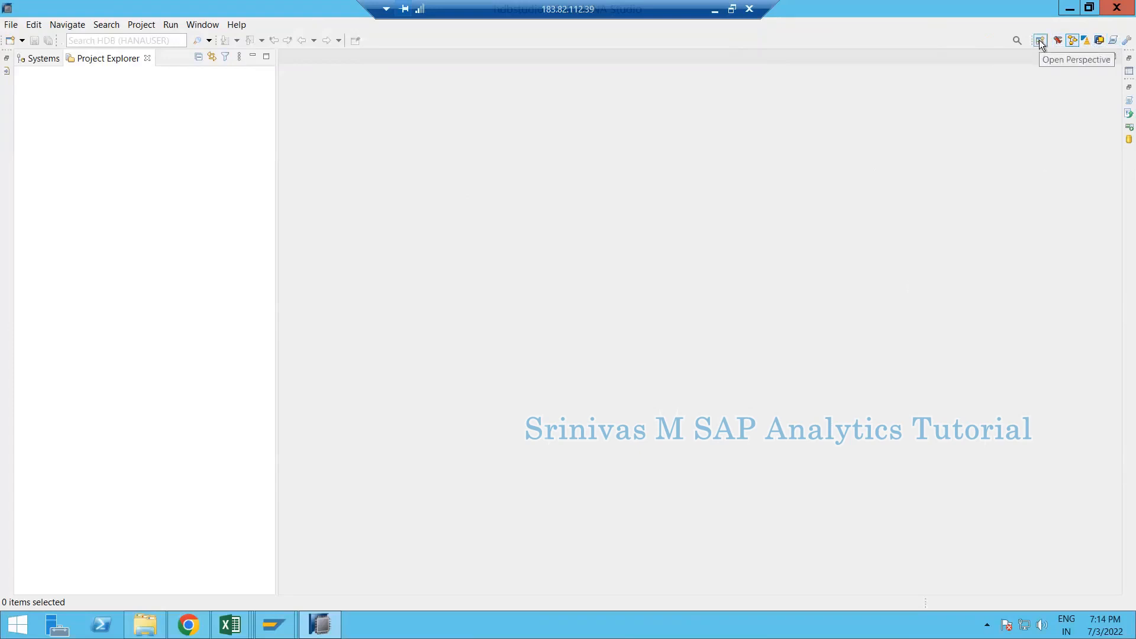
left_click(1038, 40)
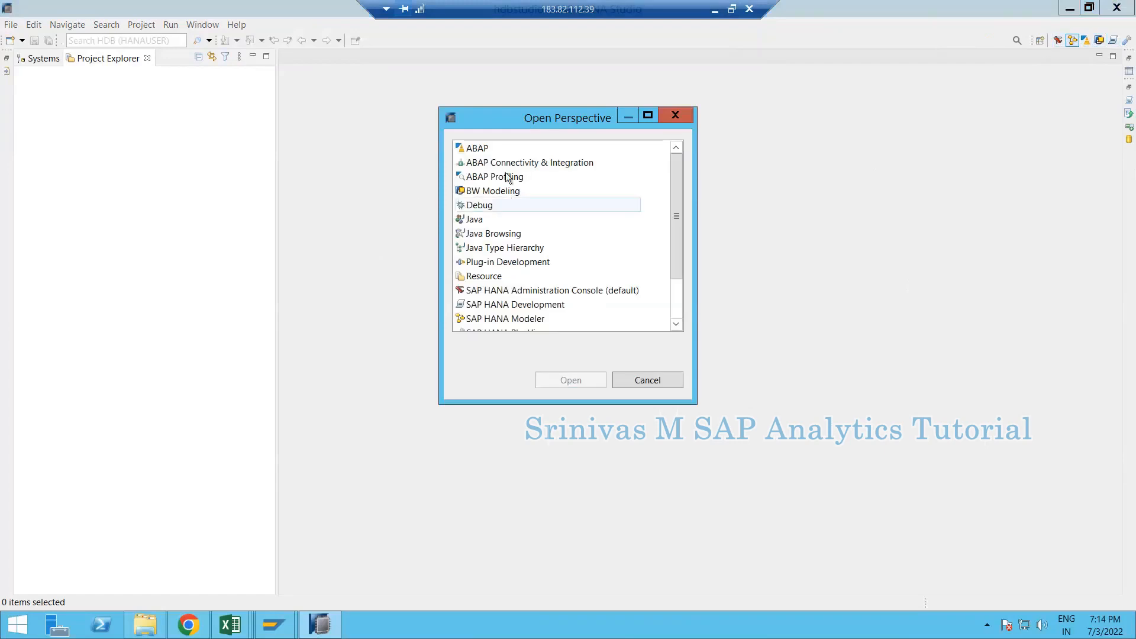
scroll(504, 218, "down", 3)
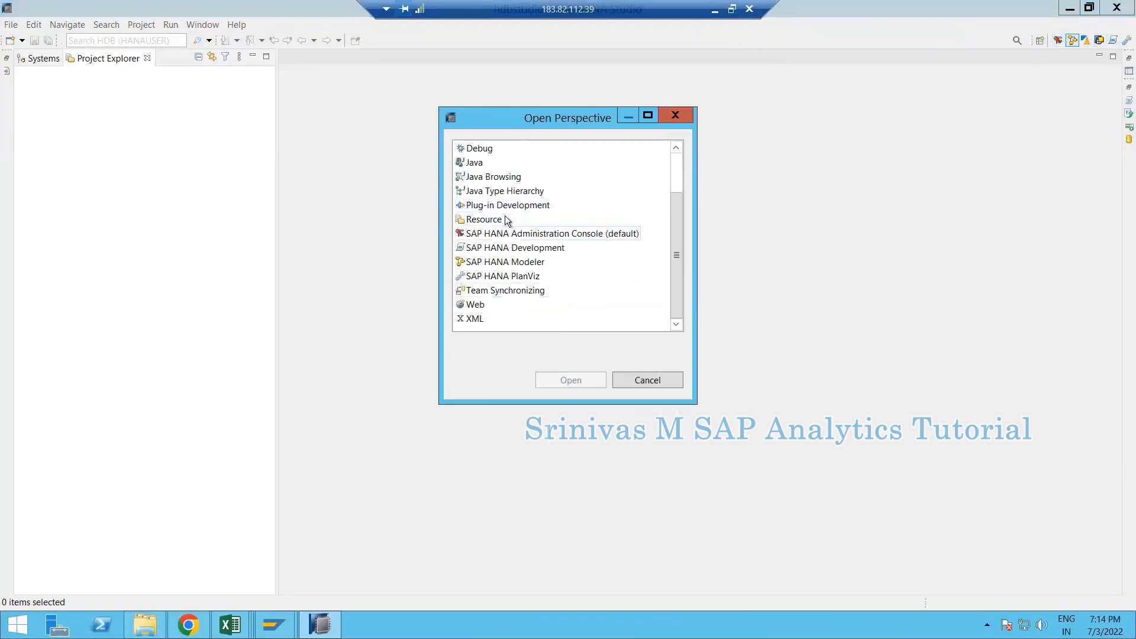
scroll(505, 215, "up", 3)
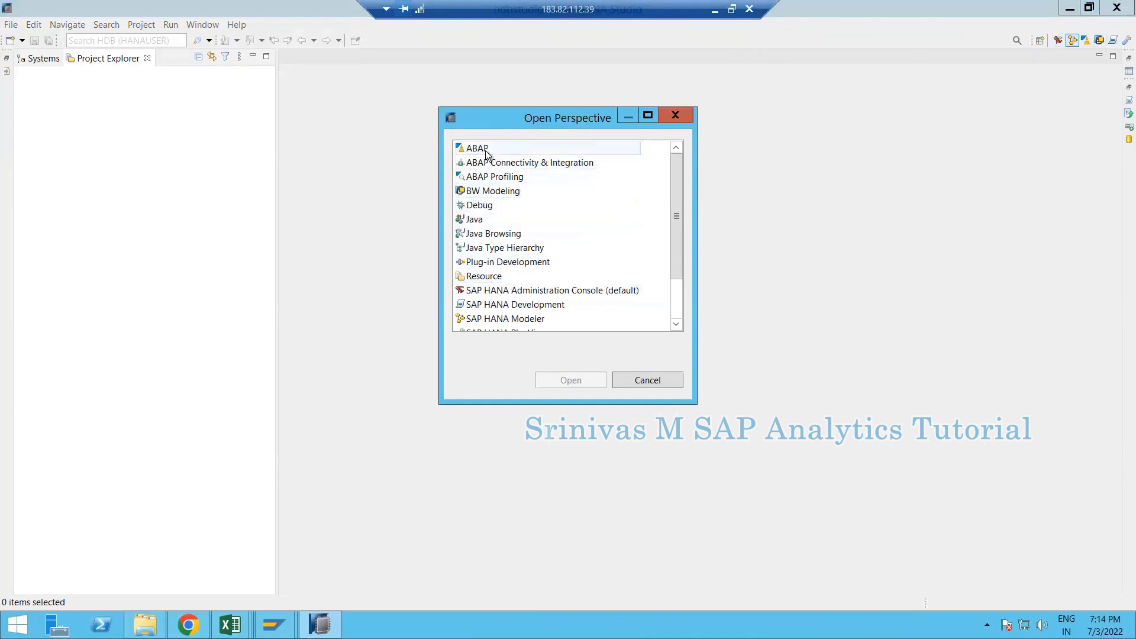
left_click(491, 321)
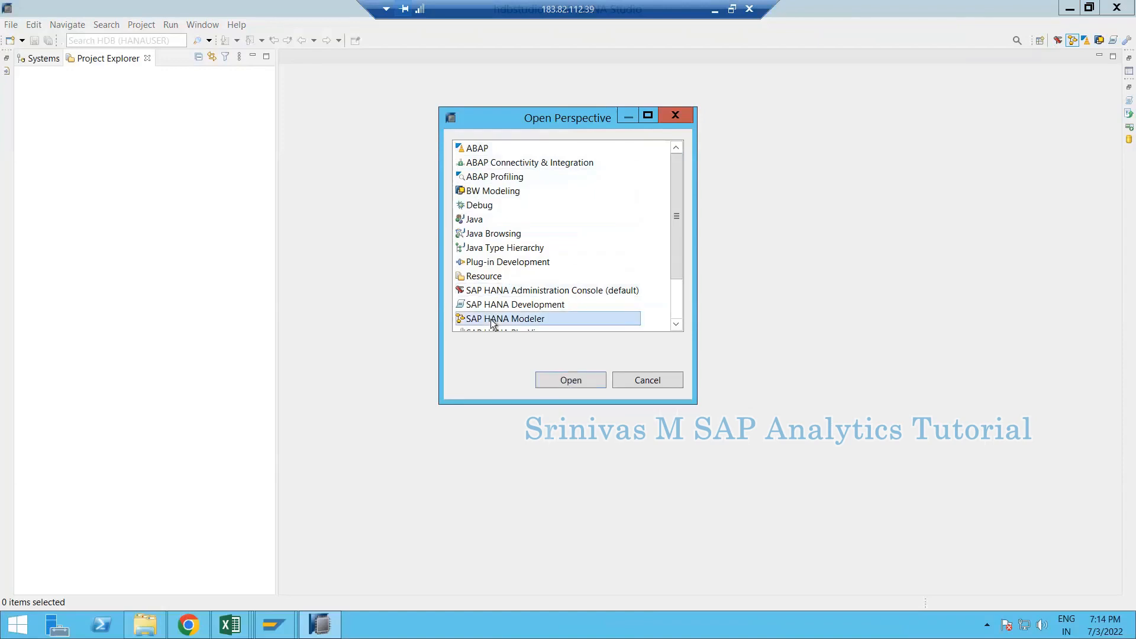
scroll(491, 321, "down", 1)
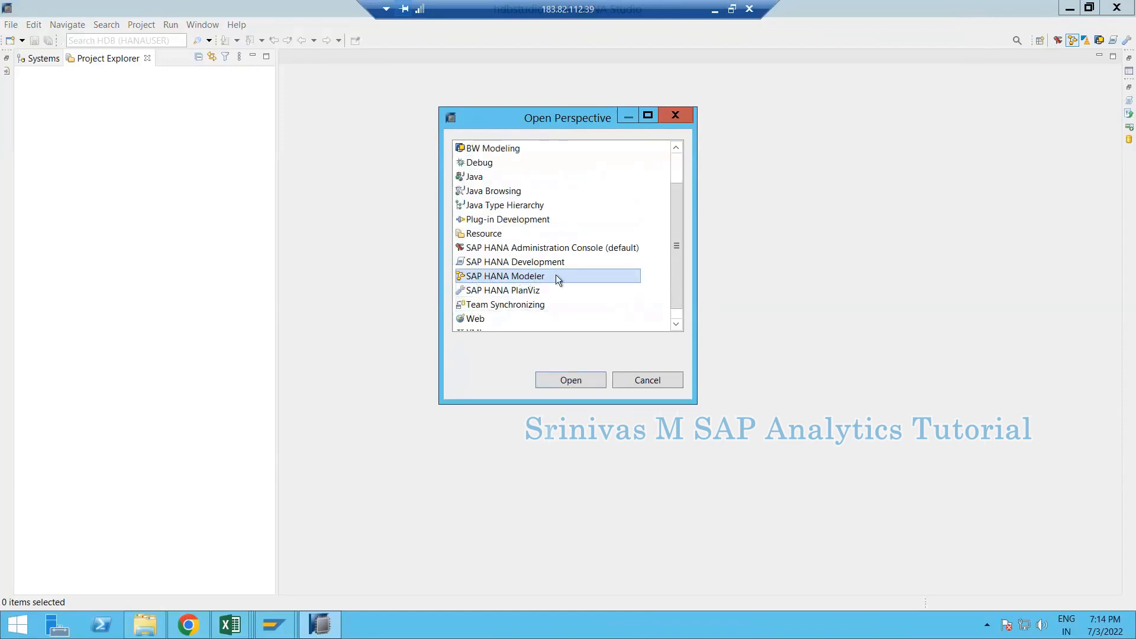
left_click(495, 264)
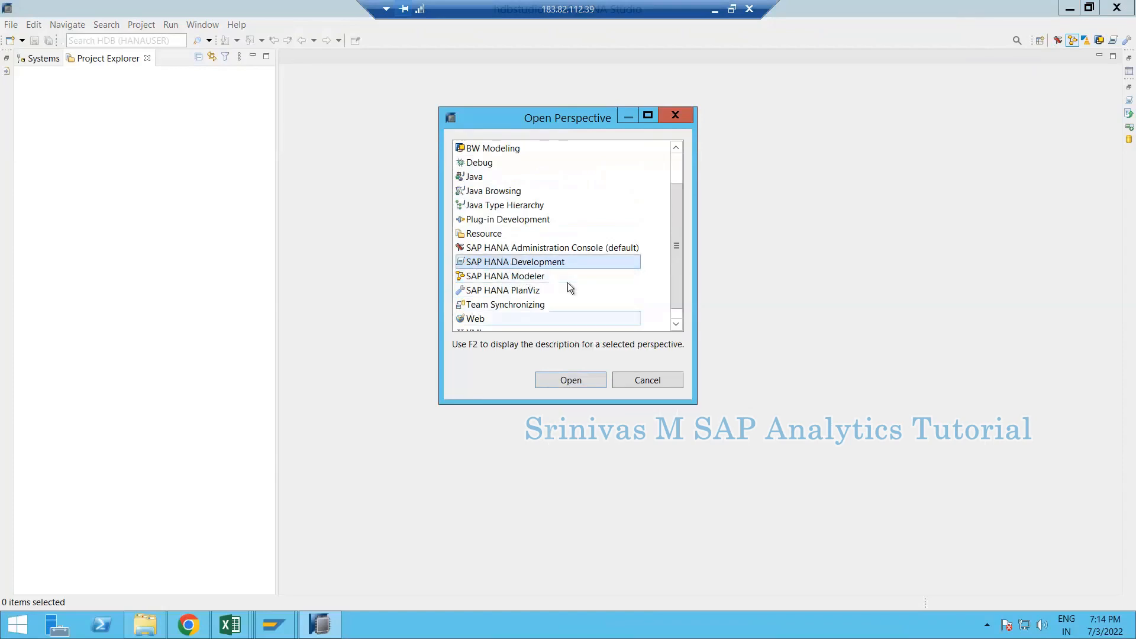
scroll(566, 282, "up", 1)
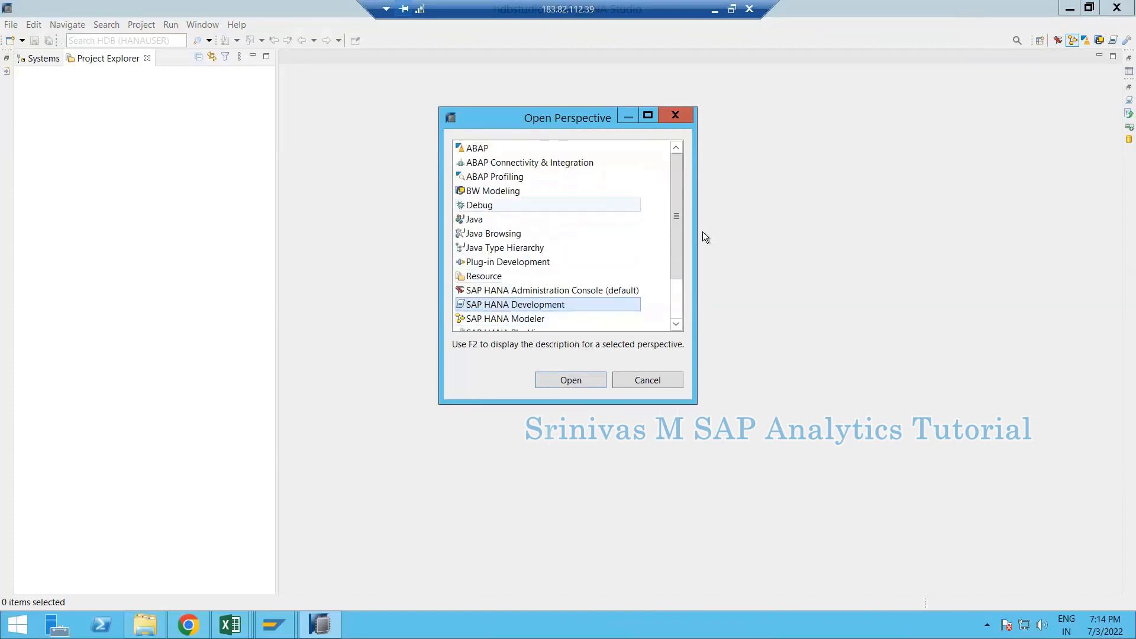
left_click(501, 192)
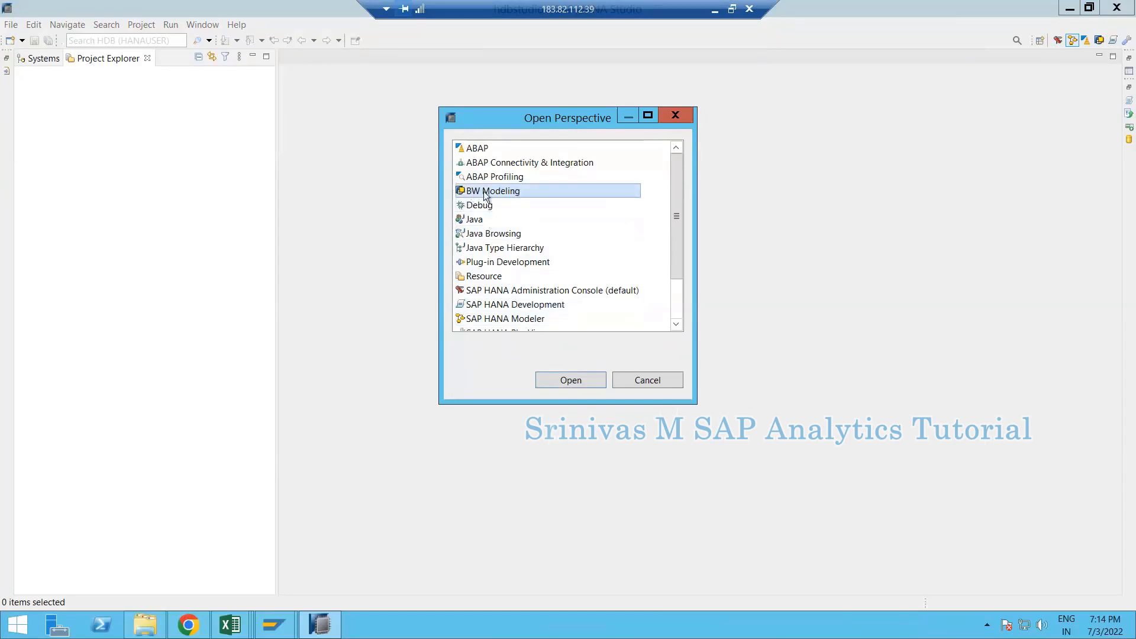
left_click(559, 380)
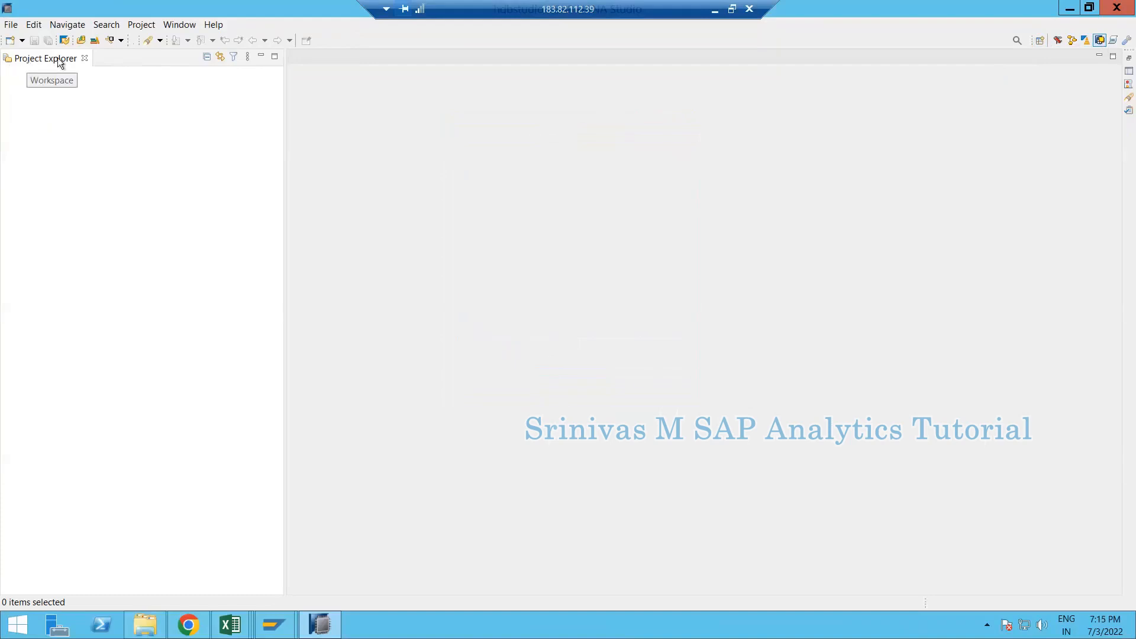
- Check the Systems view in the SAP HANA Modeler perspective, then return to BW Modeling
left_click(1072, 40)
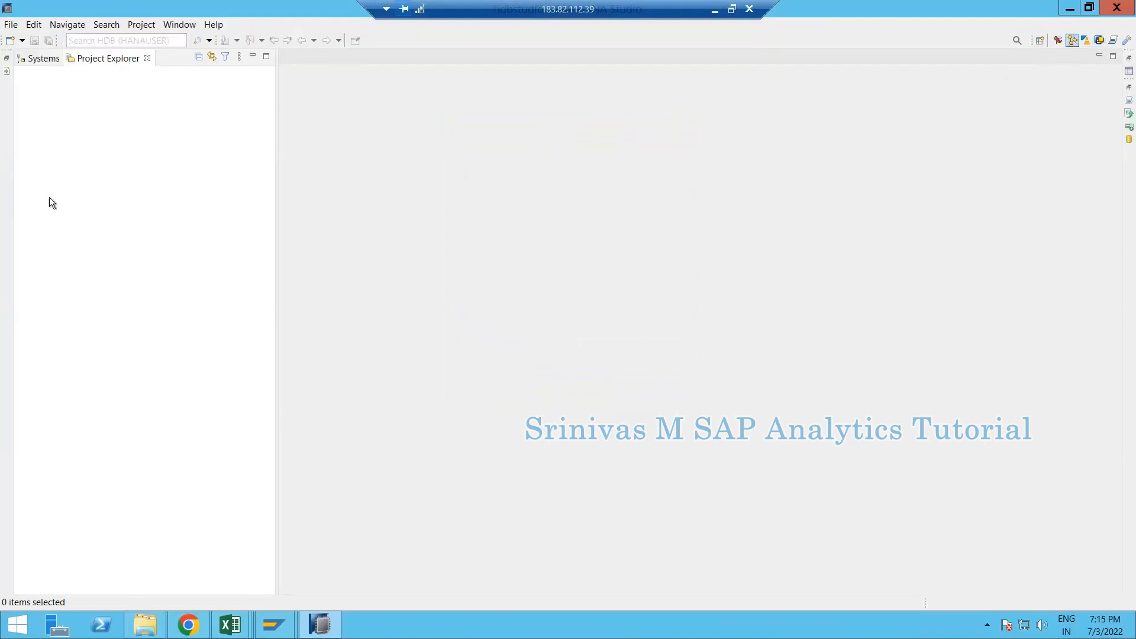
left_click(37, 59)
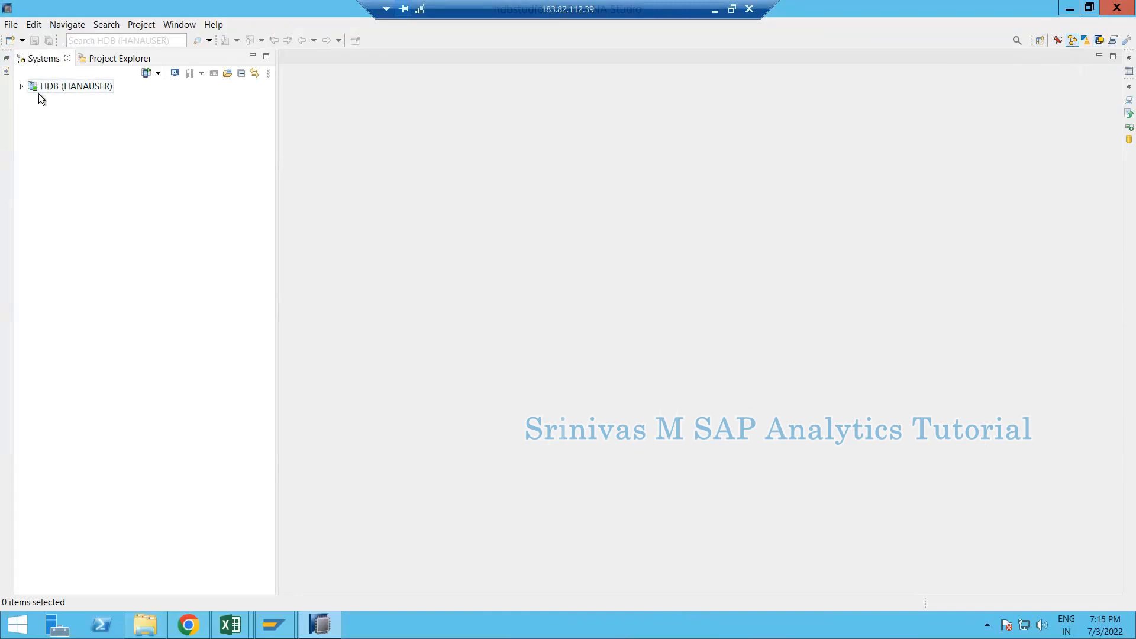
mouse_move(38, 94)
left_click(1099, 40)
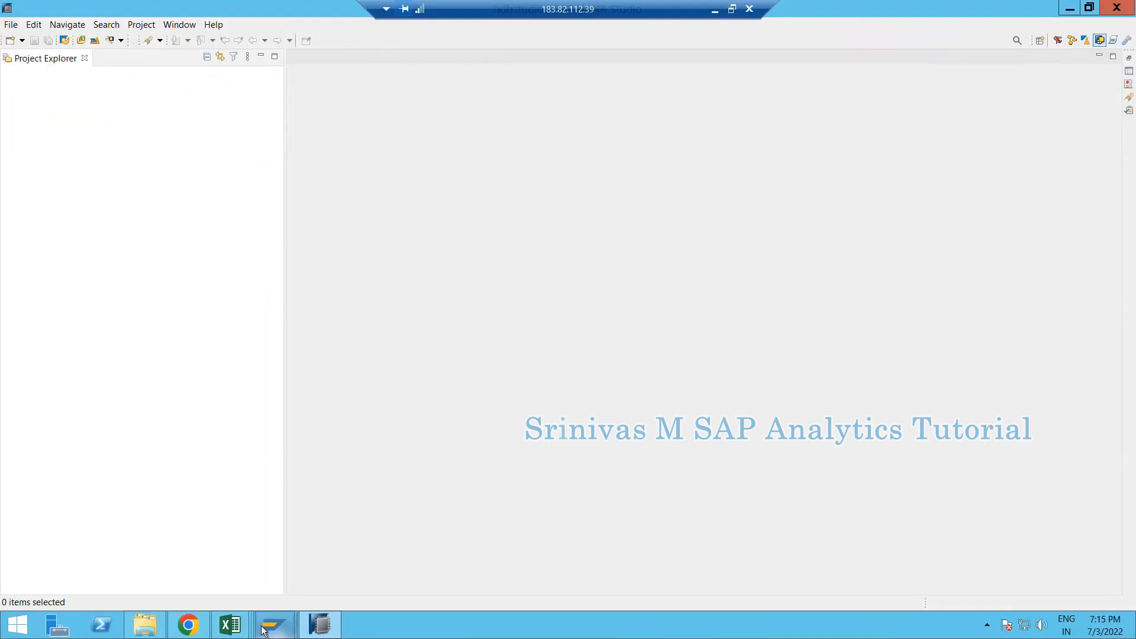
- Briefly bring SAP Logon forward, then return to HANA Studio
mouse_move(274, 625)
left_click(220, 559)
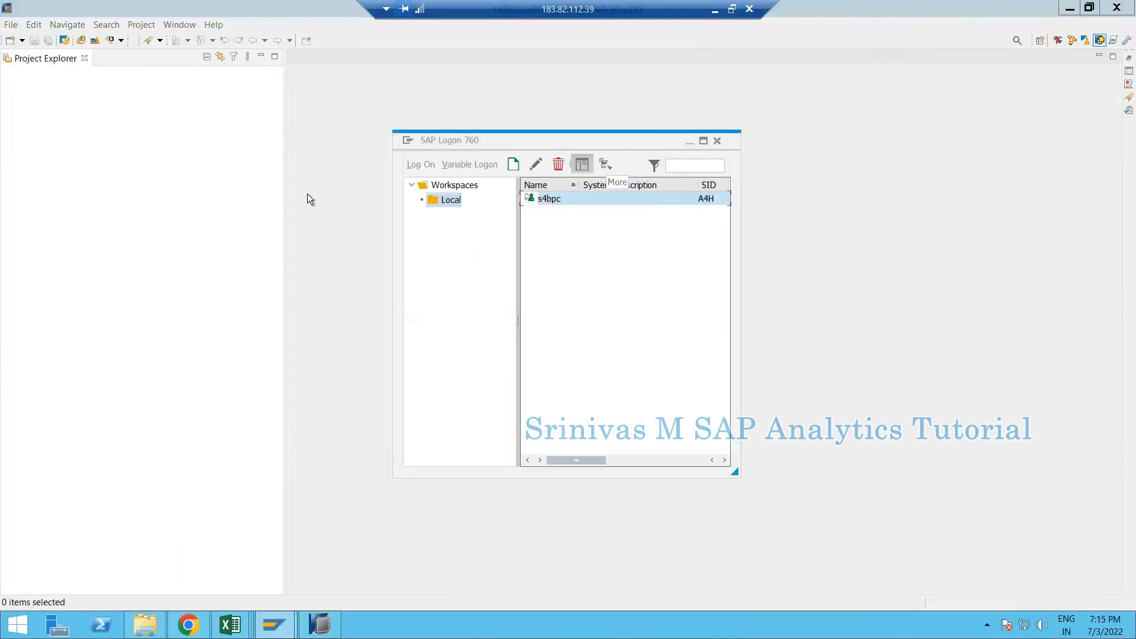
left_click(273, 191)
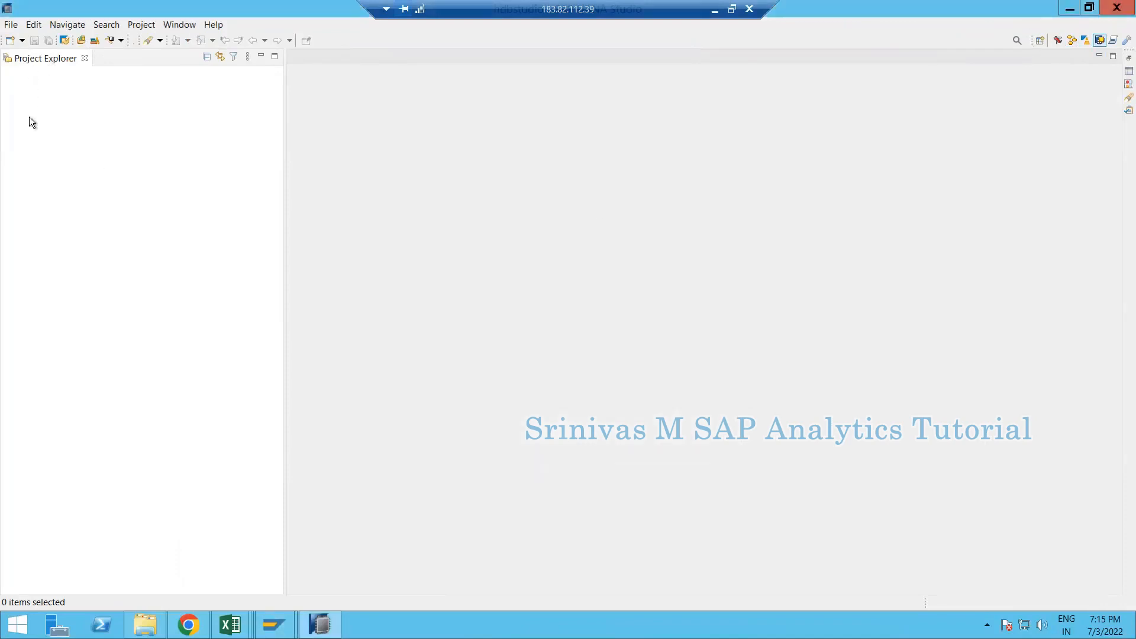
- Create a new BW project on the s4bpc connection, logging on to client 400 with the user's password
left_click(25, 38)
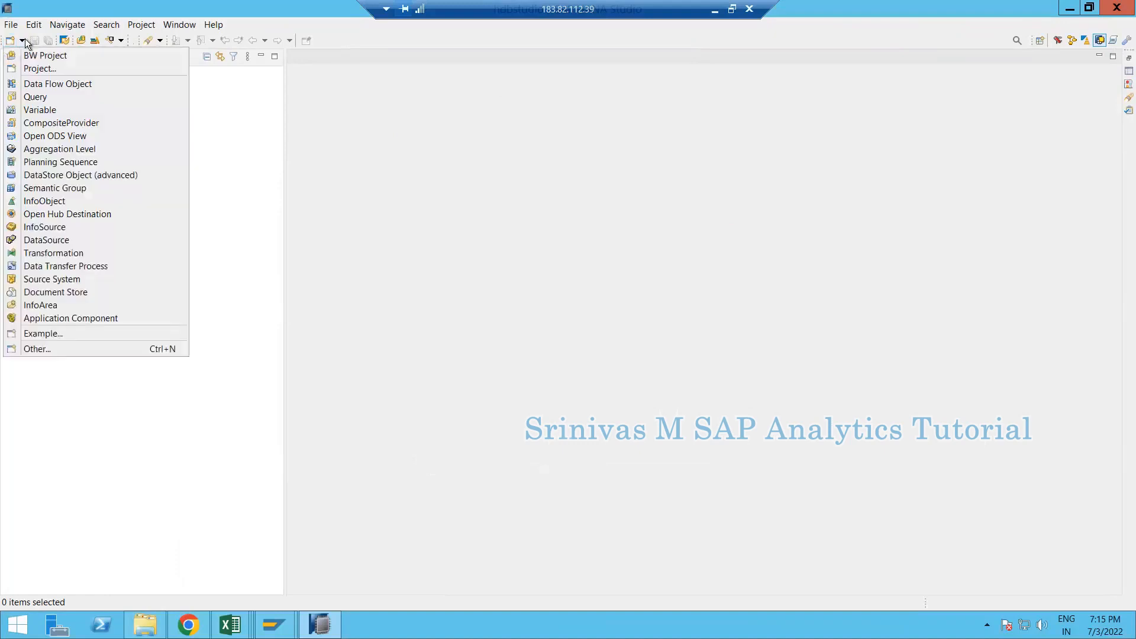
left_click(48, 59)
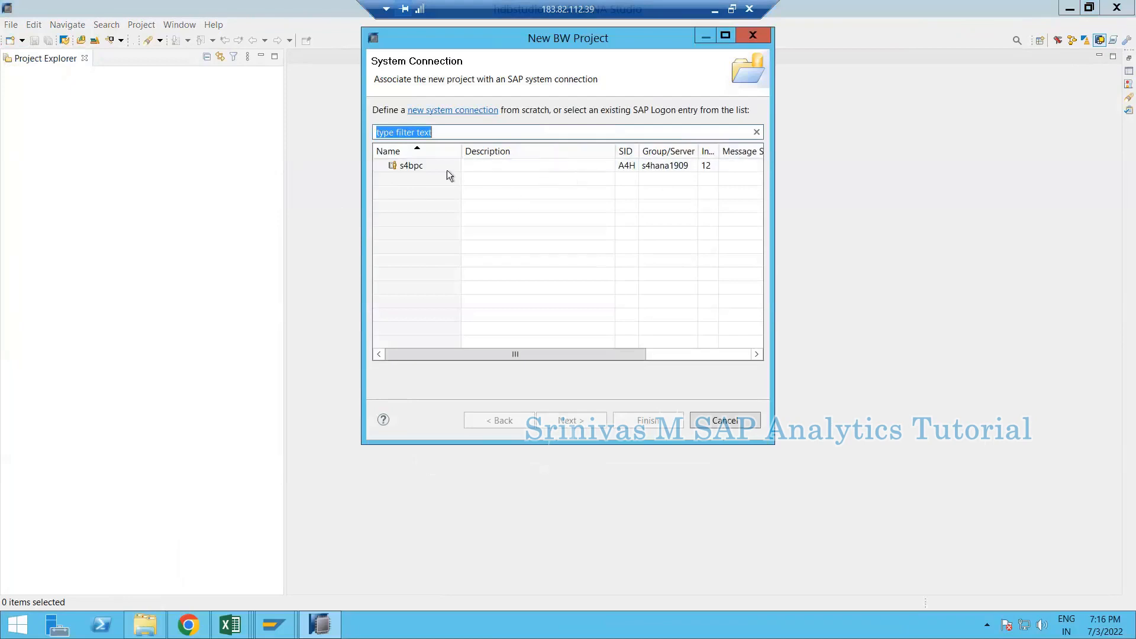
left_click(410, 167)
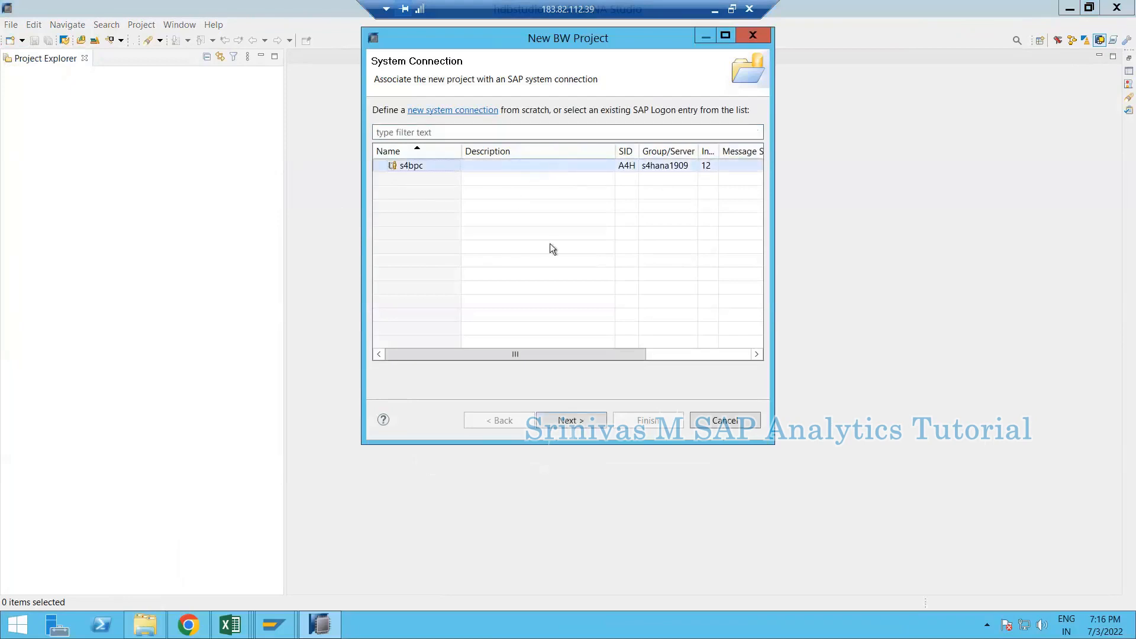
left_click(573, 421)
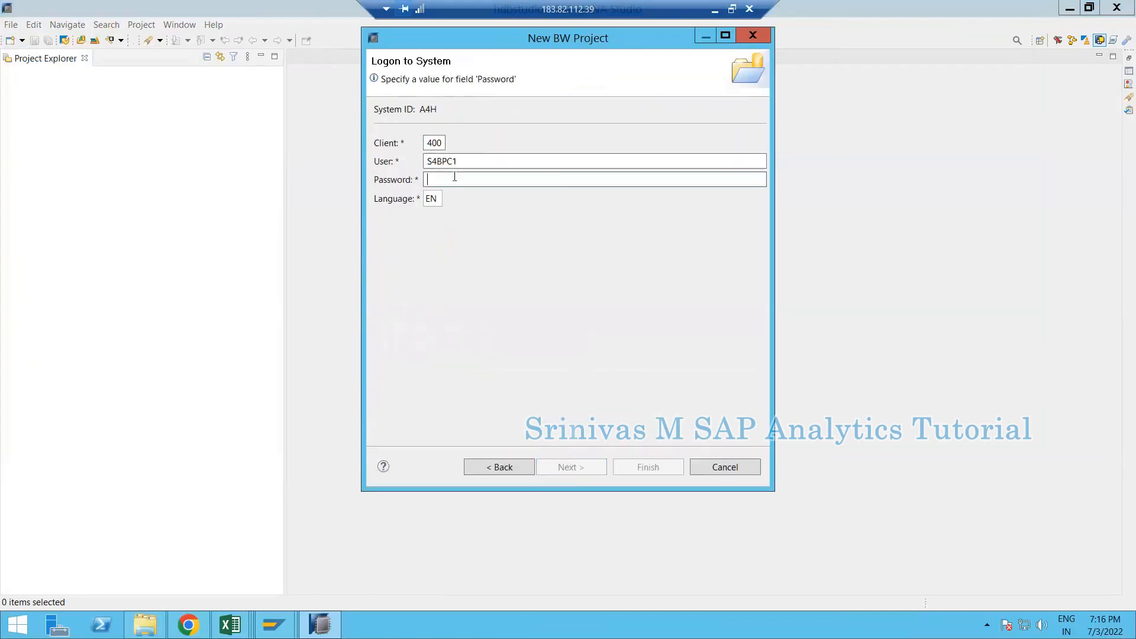
type("Welcome1")
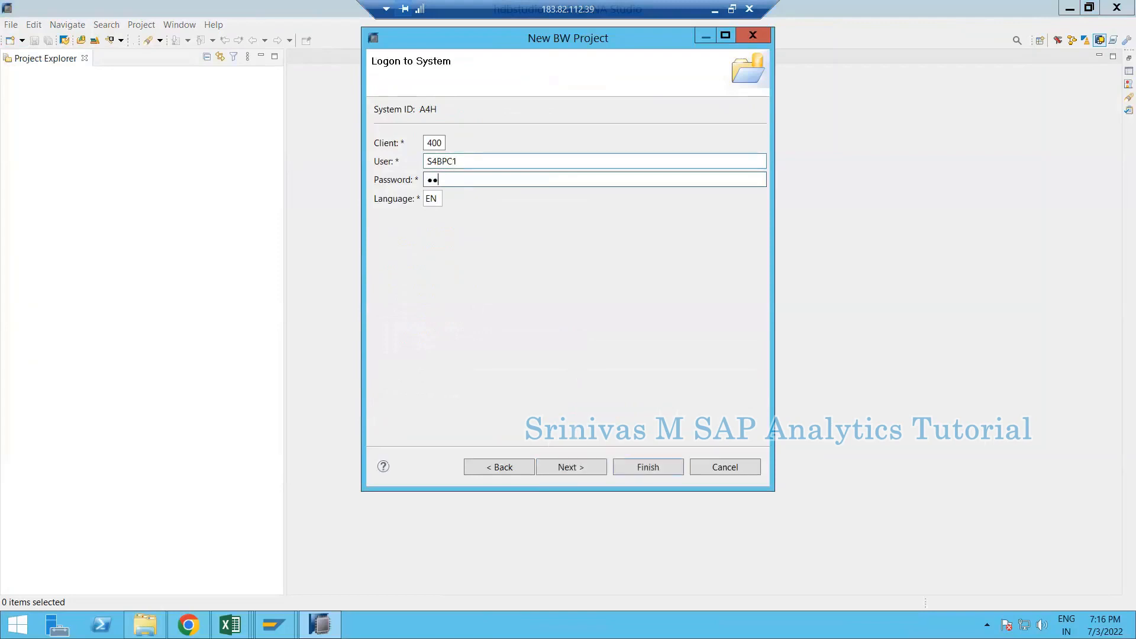
key("Return")
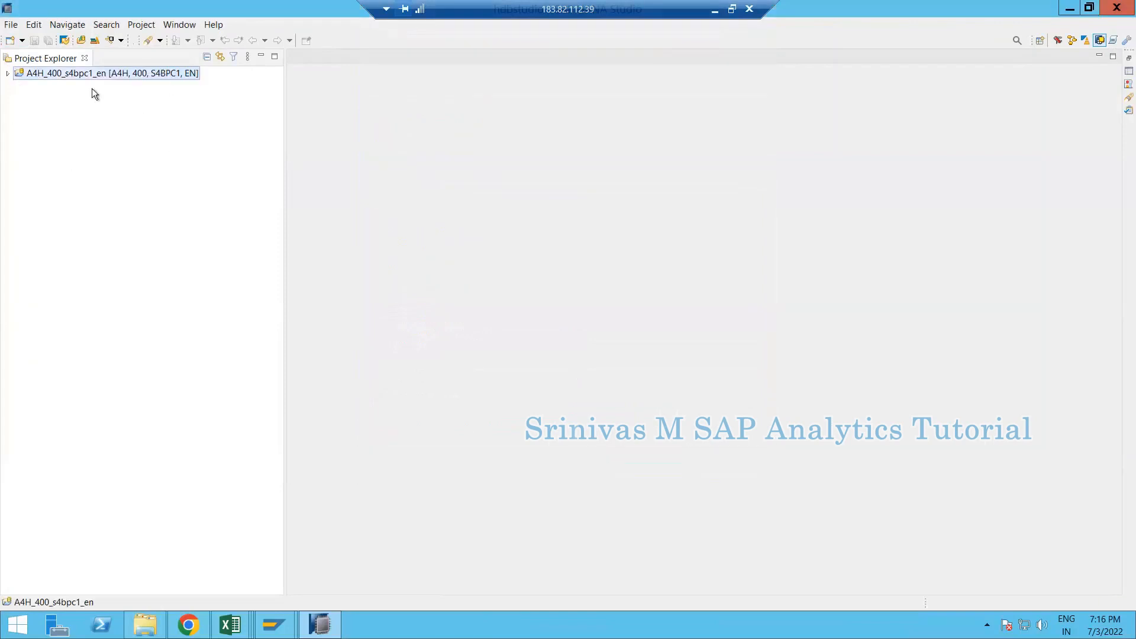
- Expand the new BW project and select its Data Sources folder
double_click(43, 76)
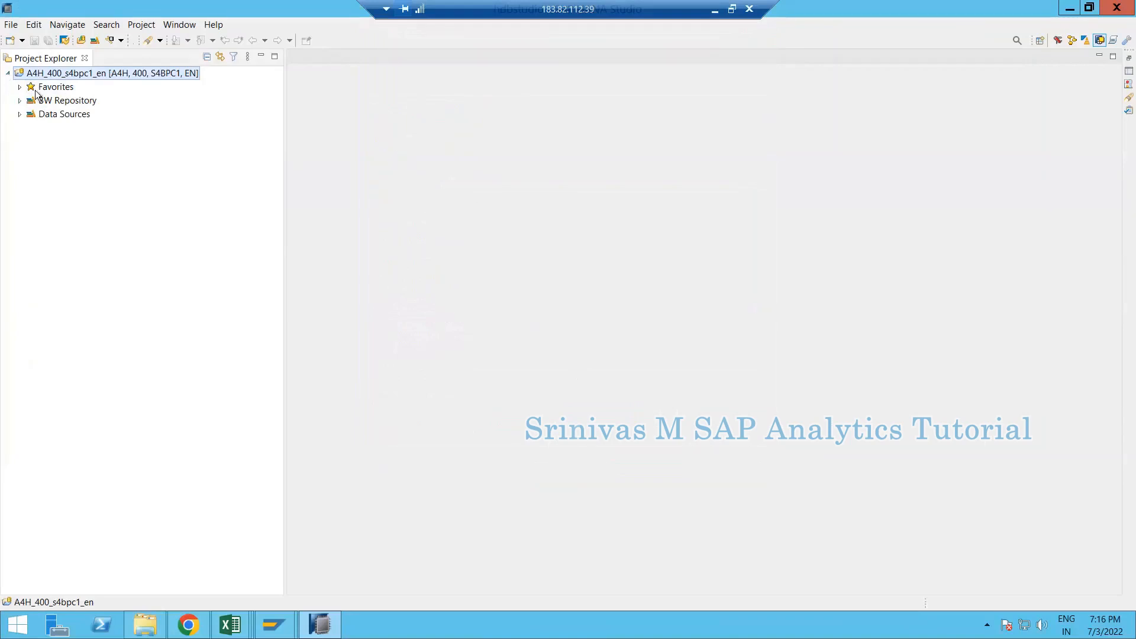
left_click(49, 114)
left_click(51, 99)
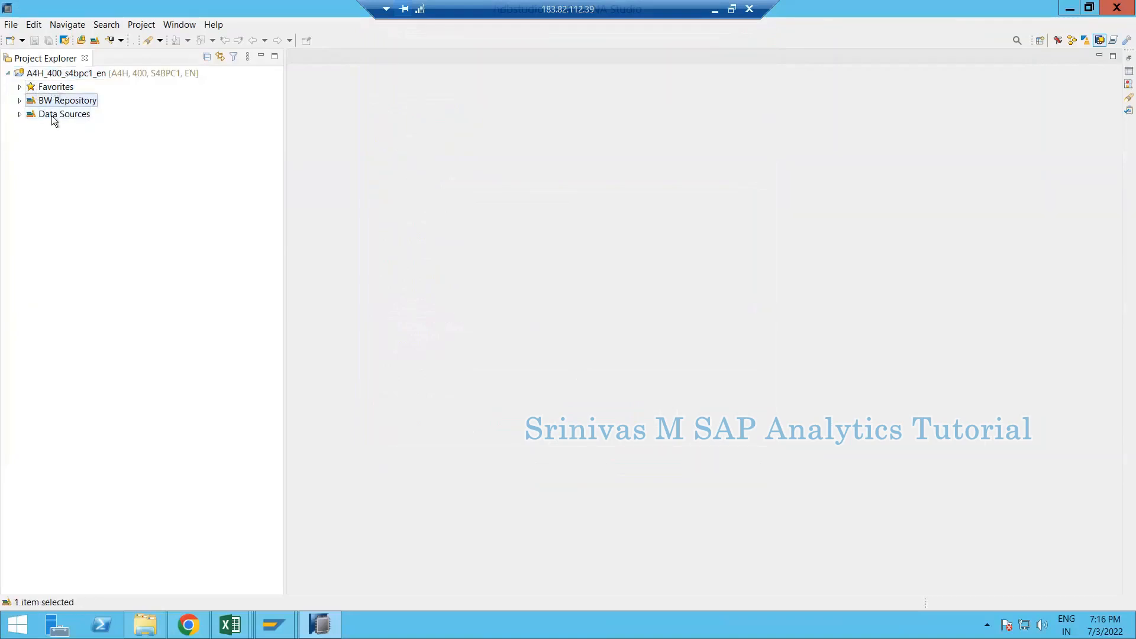
left_click(45, 92)
left_click(52, 101)
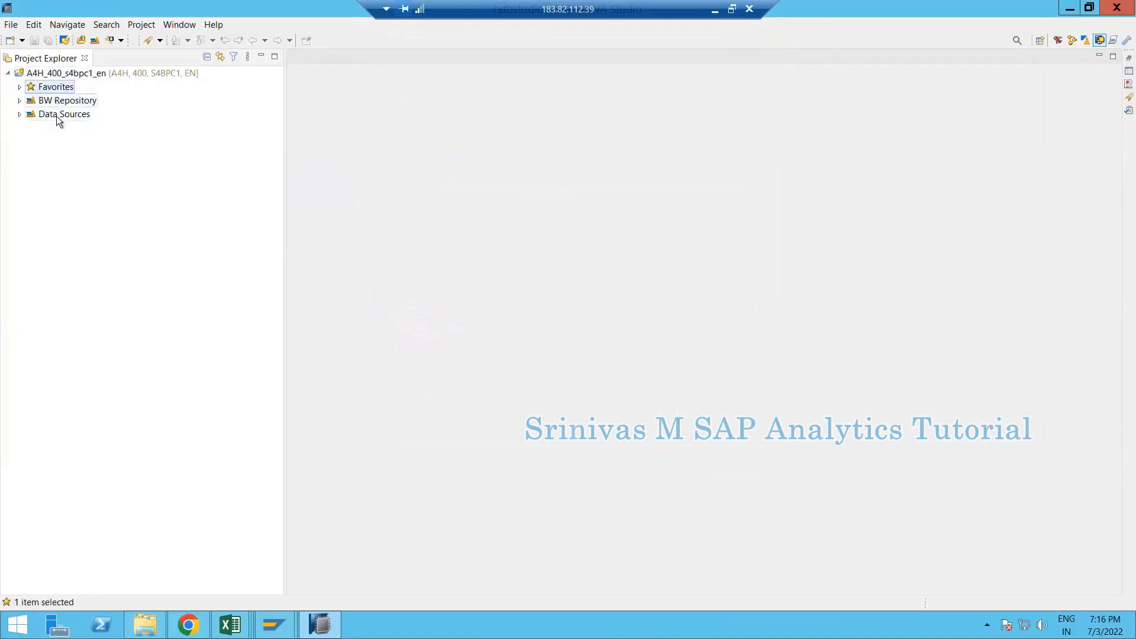
left_click(60, 116)
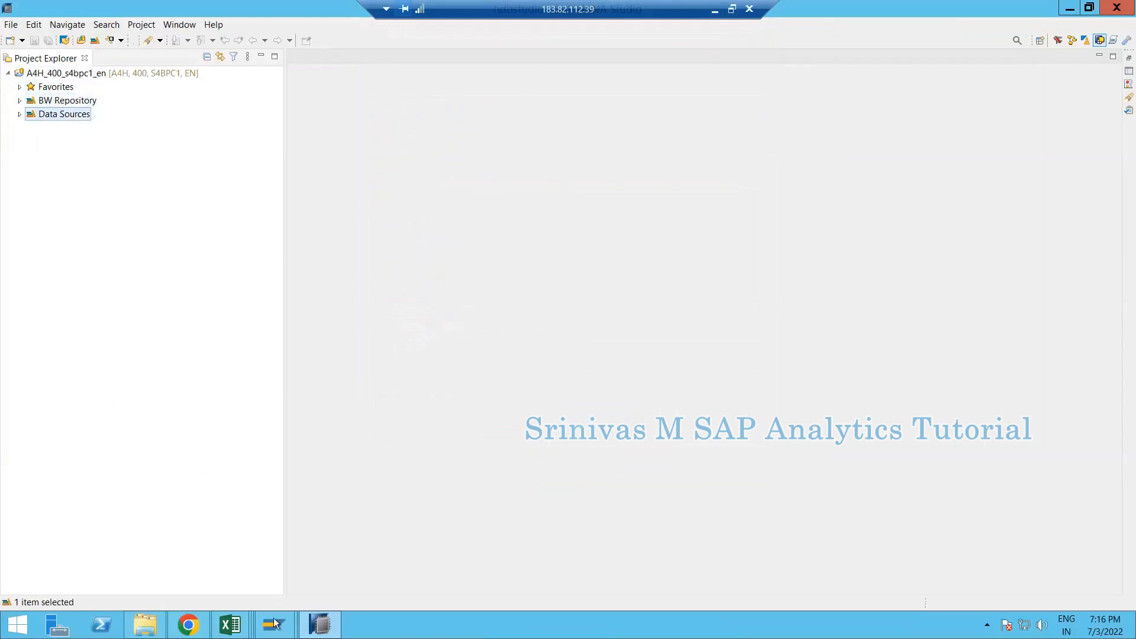
- Check the SAP Logon window, then minimise it to get back to HANA Studio
left_click(247, 592)
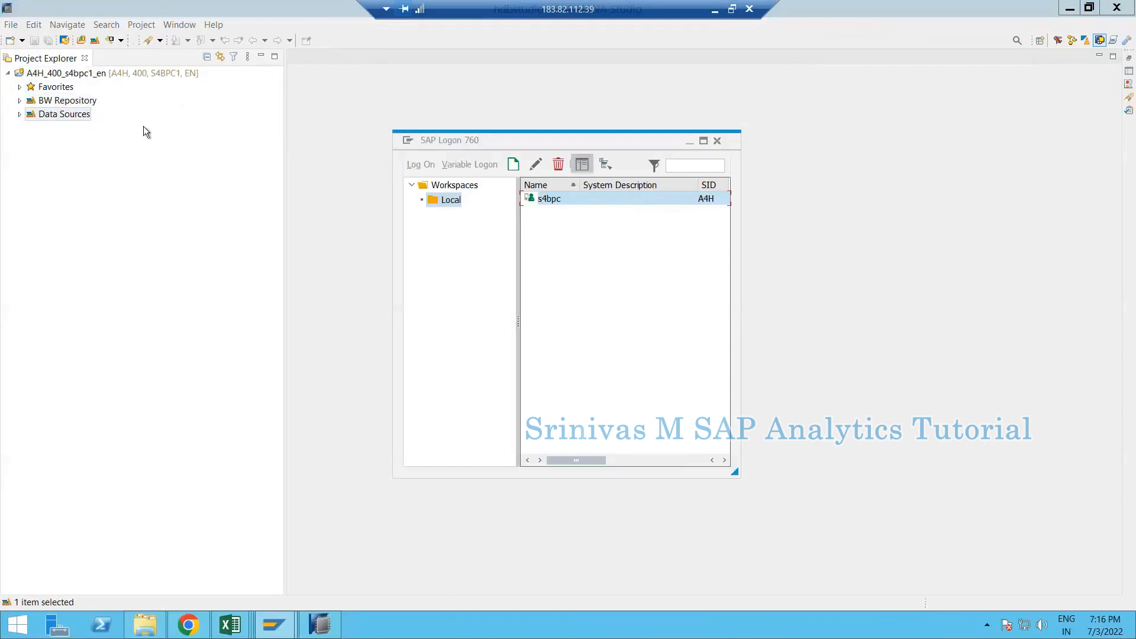
left_click(372, 115)
left_click(274, 625)
left_click(165, 528)
left_click(690, 142)
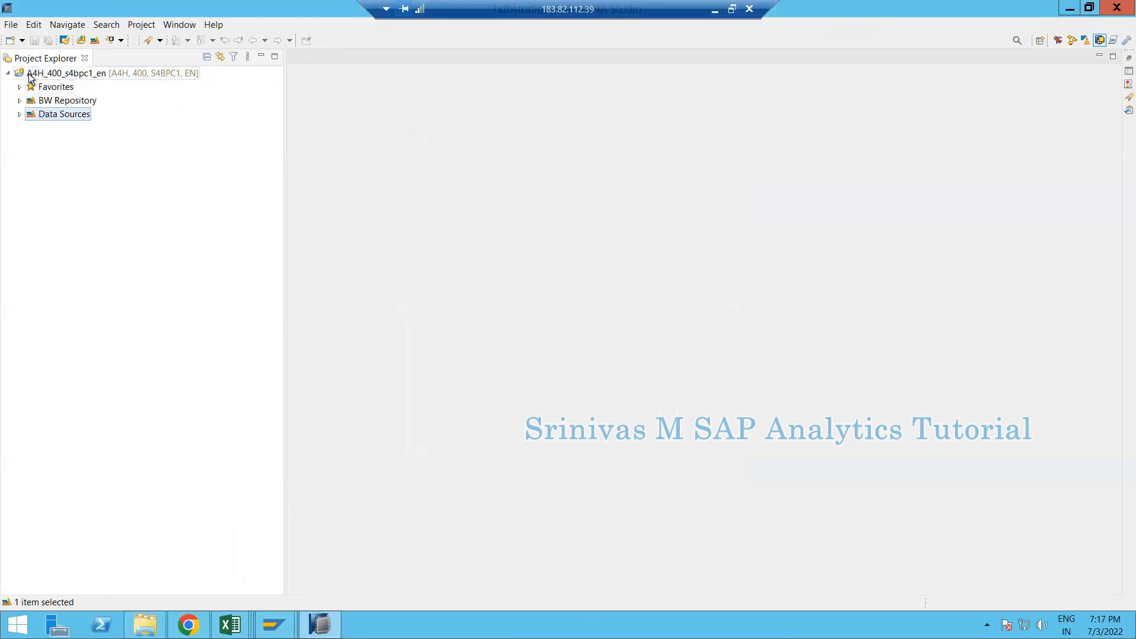
- Expand Data Sources to show BW, ODP - SAP (Extractors) and File
left_click(62, 75)
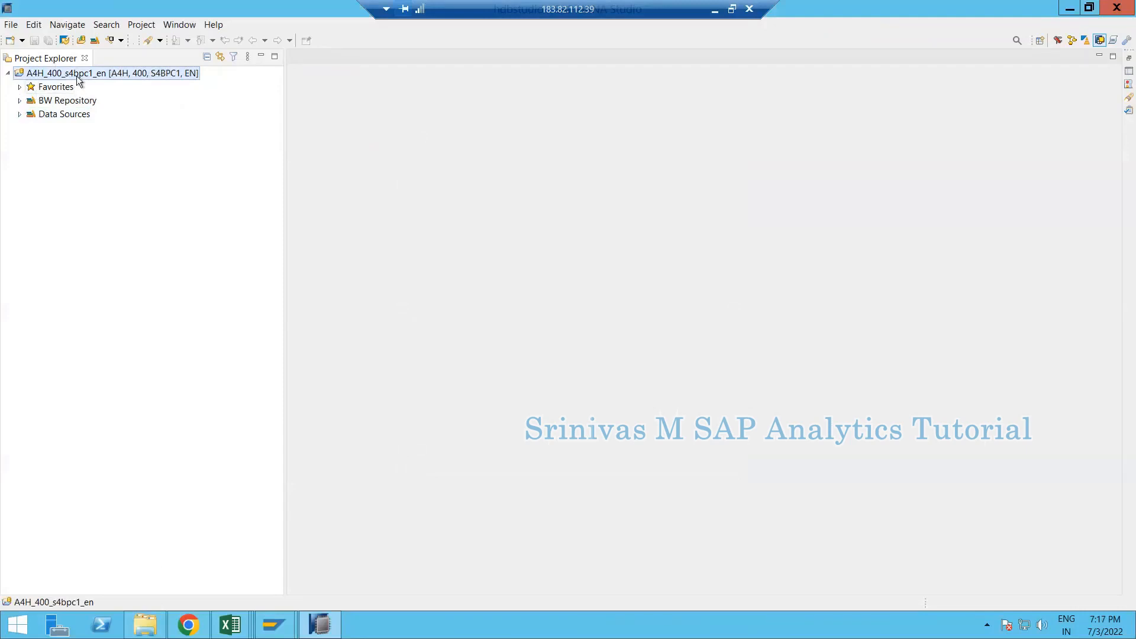
left_click(56, 87)
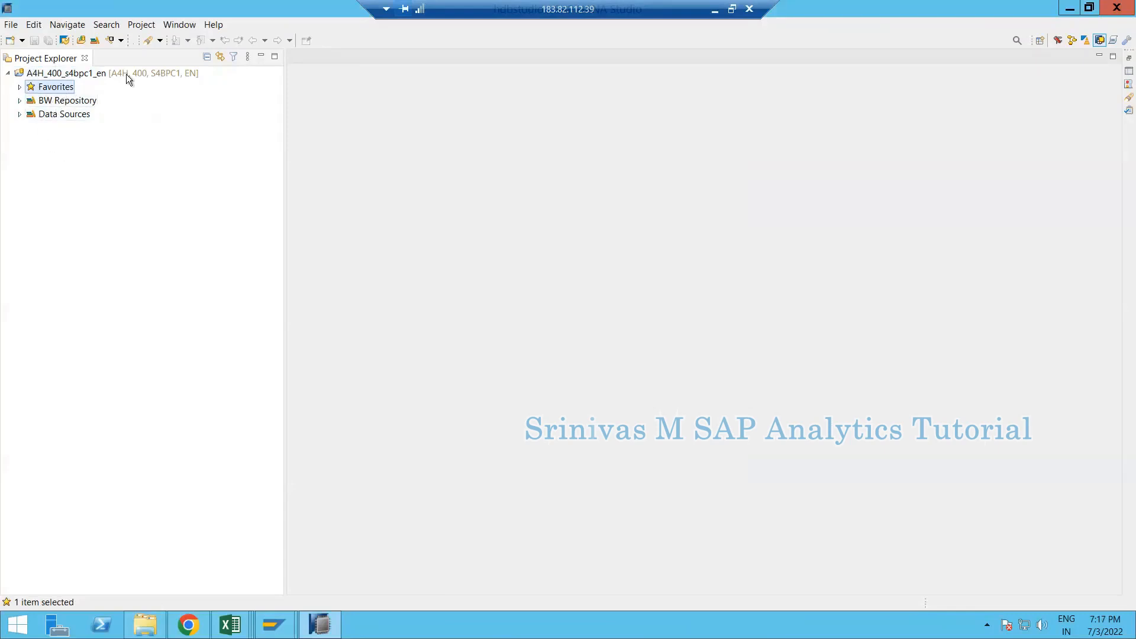
left_click(20, 101)
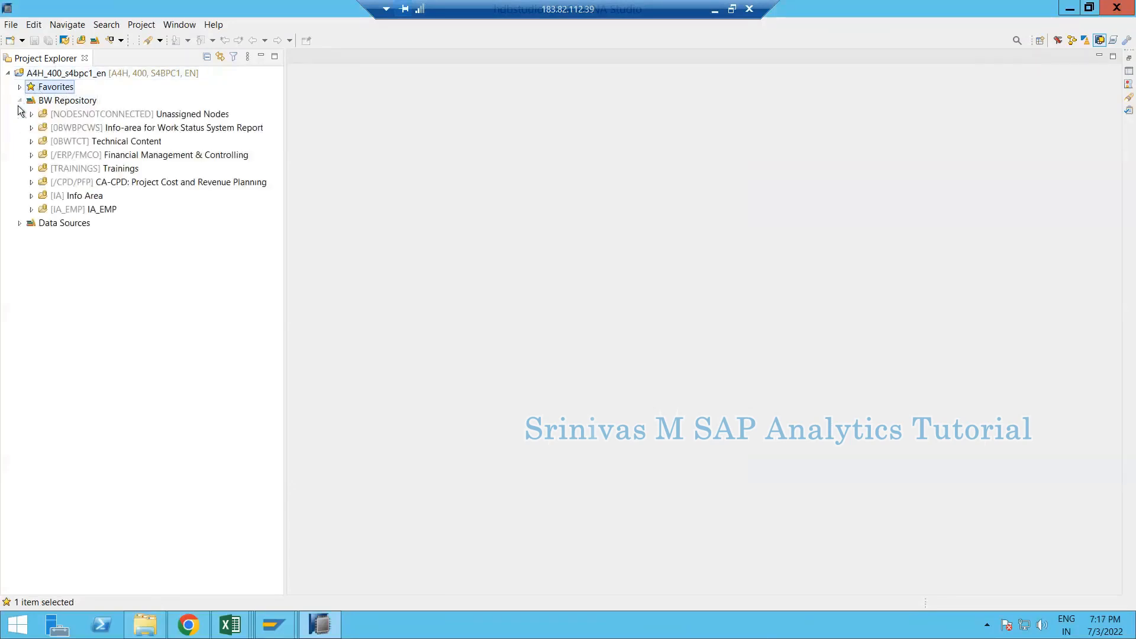
left_click(19, 100)
left_click(20, 114)
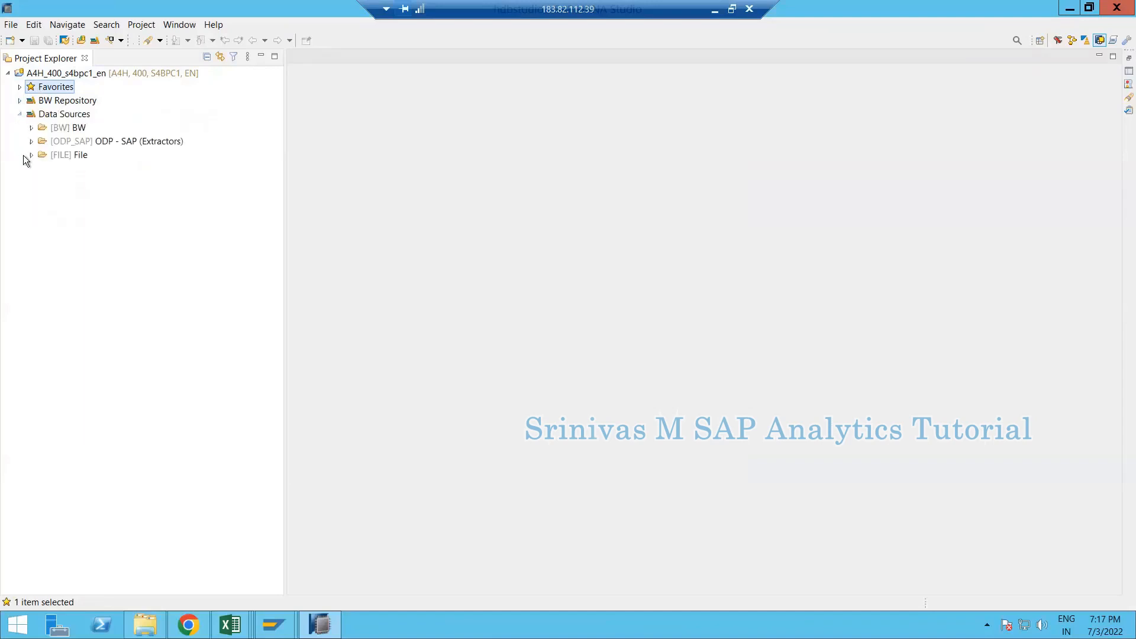
left_click(66, 115)
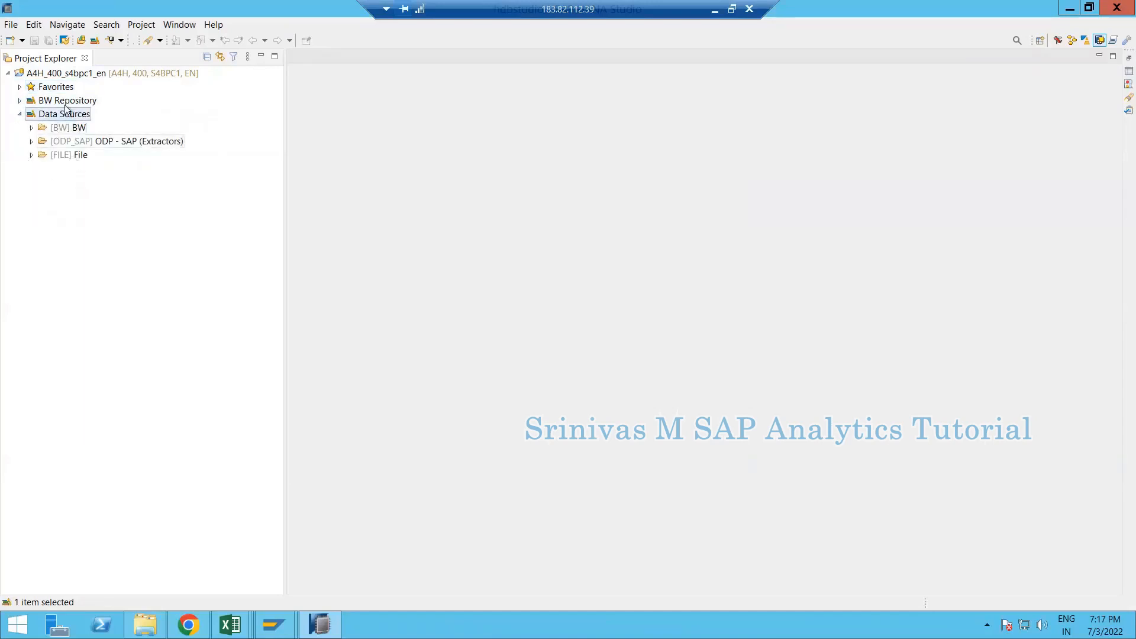
- Bring up the Trainings Content Sheet workbook at the replication topic in cell C6
left_click(232, 624)
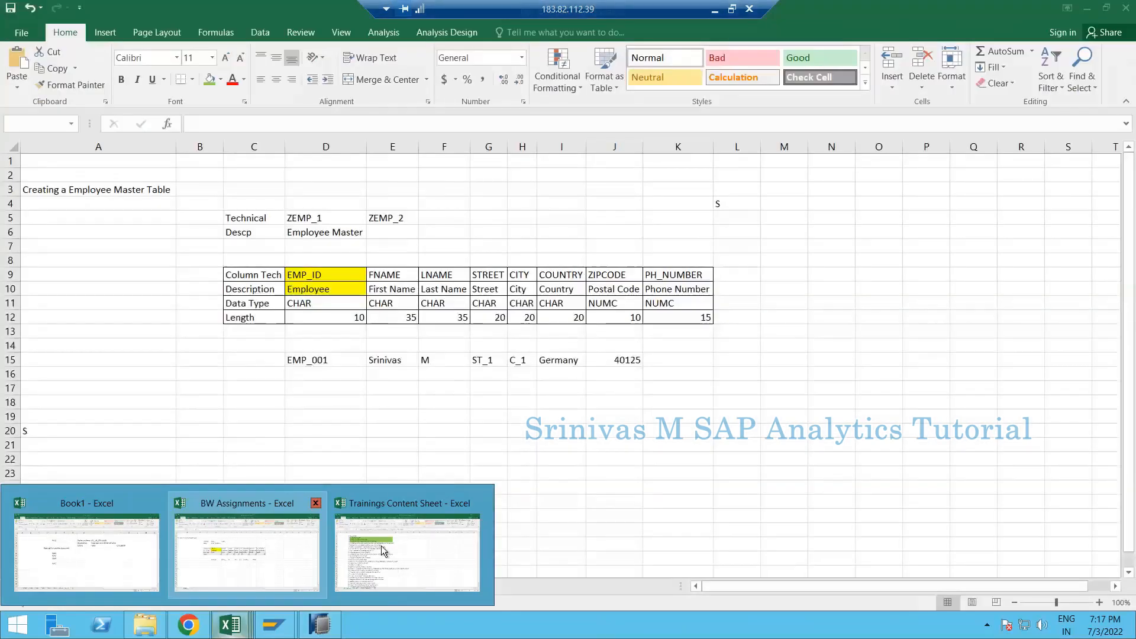
left_click(407, 553)
left_click(166, 233)
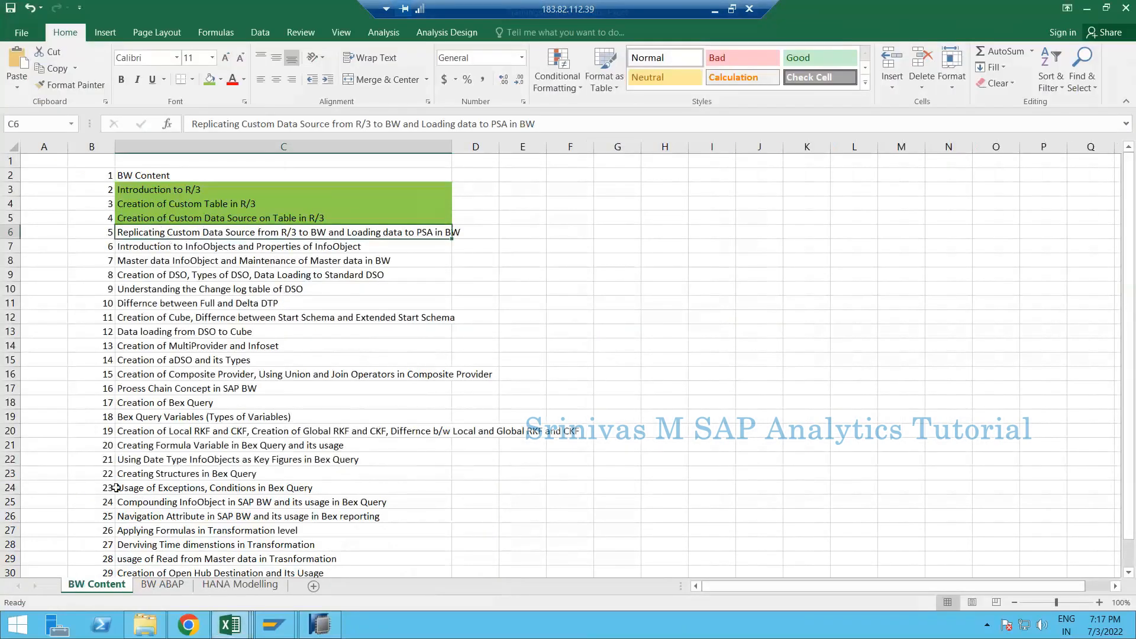
- Minimise the Trainings Content Sheet so HANA Studio's Data Sources tree shows again
left_click(1086, 9)
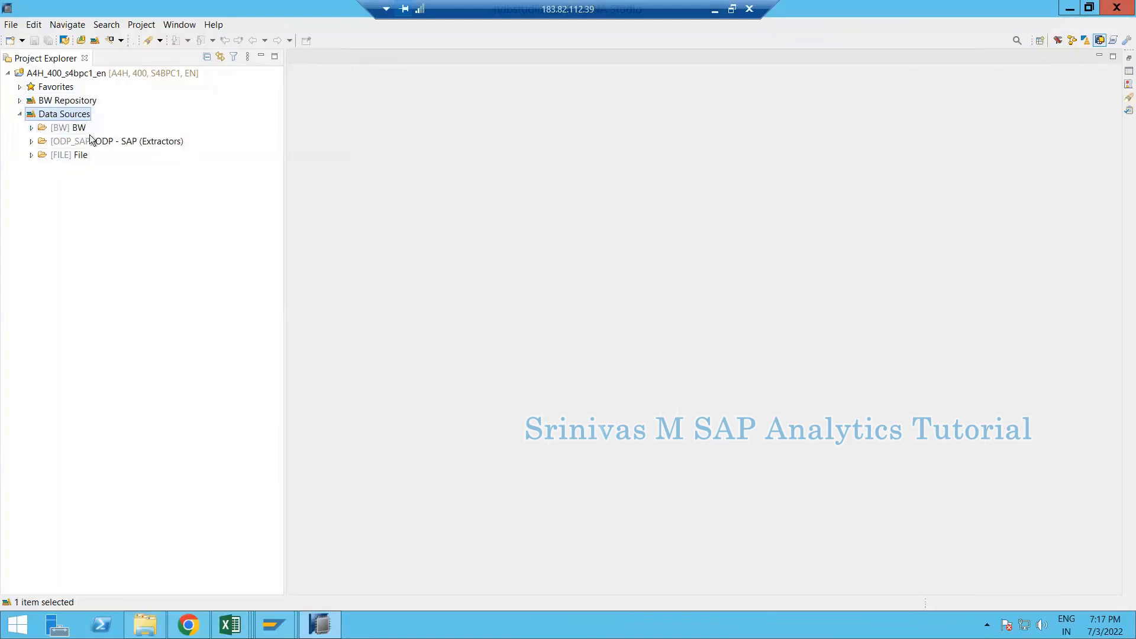
- Switch to SAP GUI and run /orsa1 to open the Data Warehousing Workbench
left_click(278, 627)
left_click(355, 552)
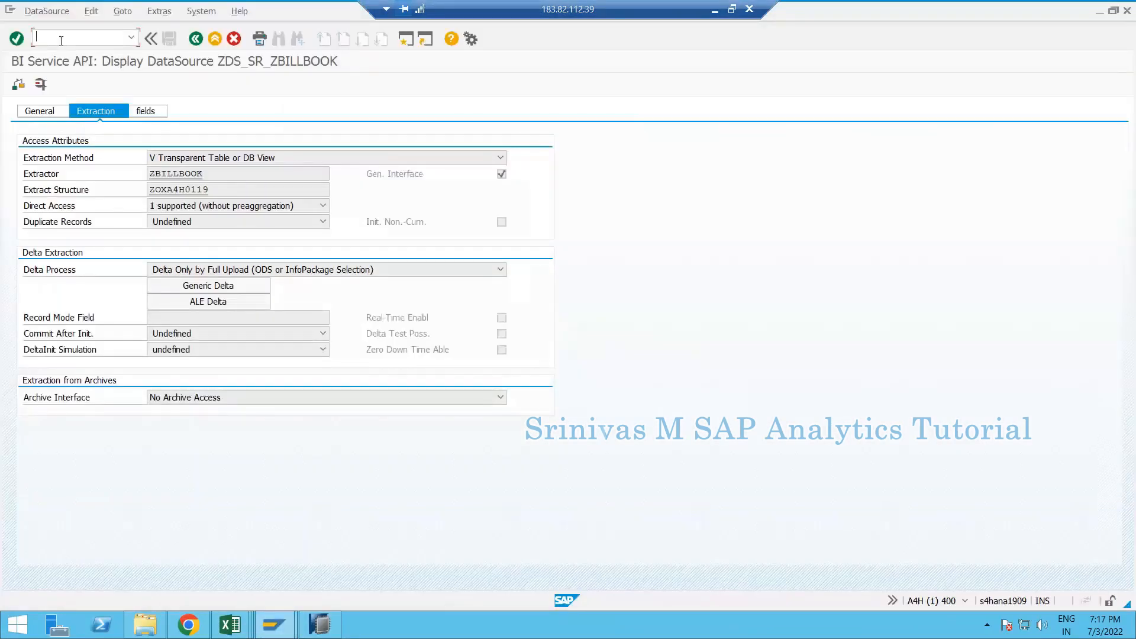
type("/orsa1")
key("Return")
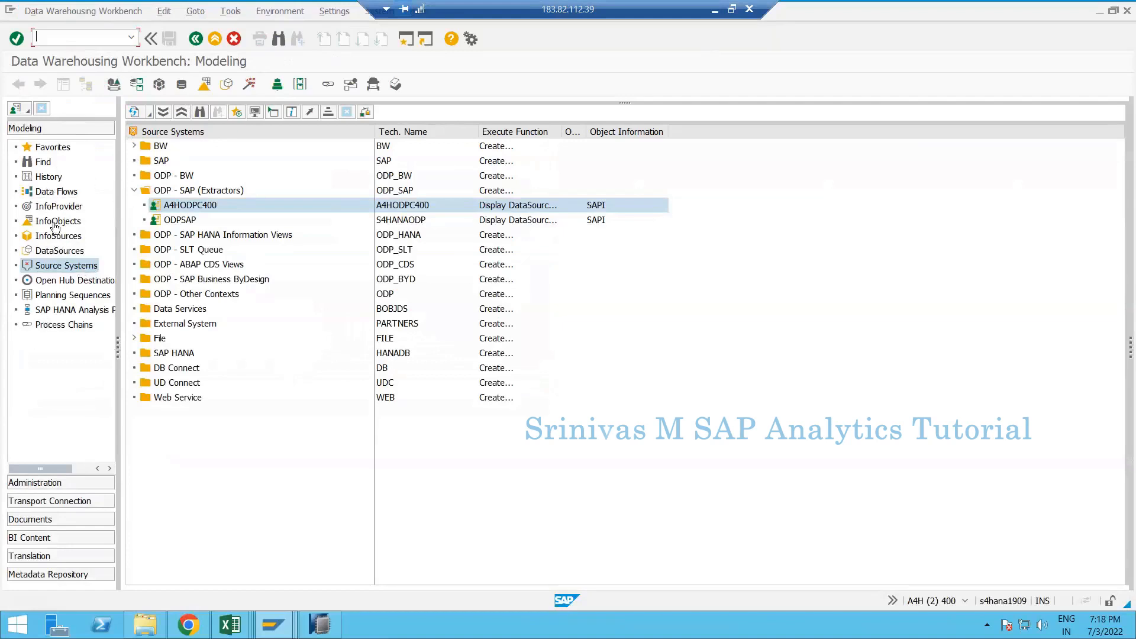
- Browse Source Systems > ODP - SAP (Extractors) in RSA1, checking A4HODPC400 and ODPSAP
left_click(65, 266)
left_click(134, 190)
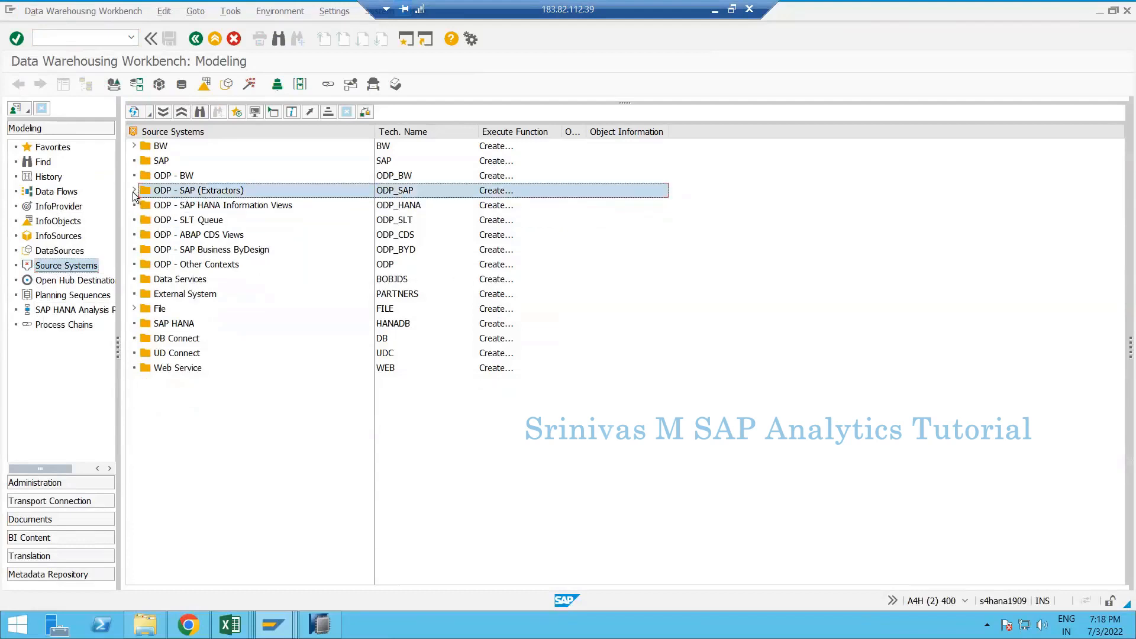
left_click(133, 191)
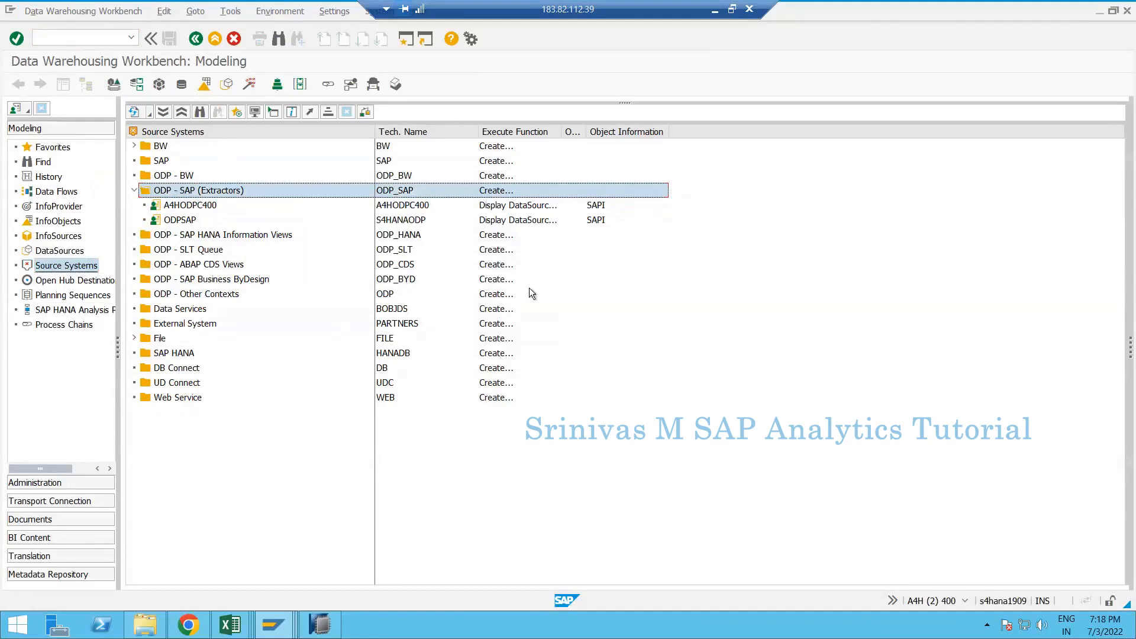
left_click(173, 209)
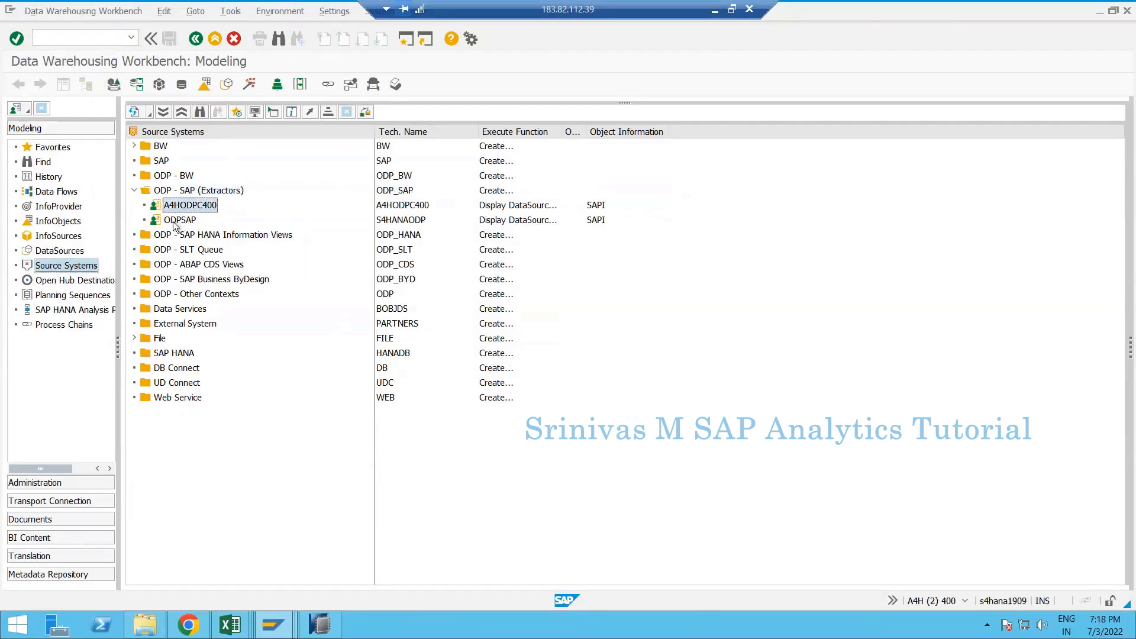
left_click(175, 222)
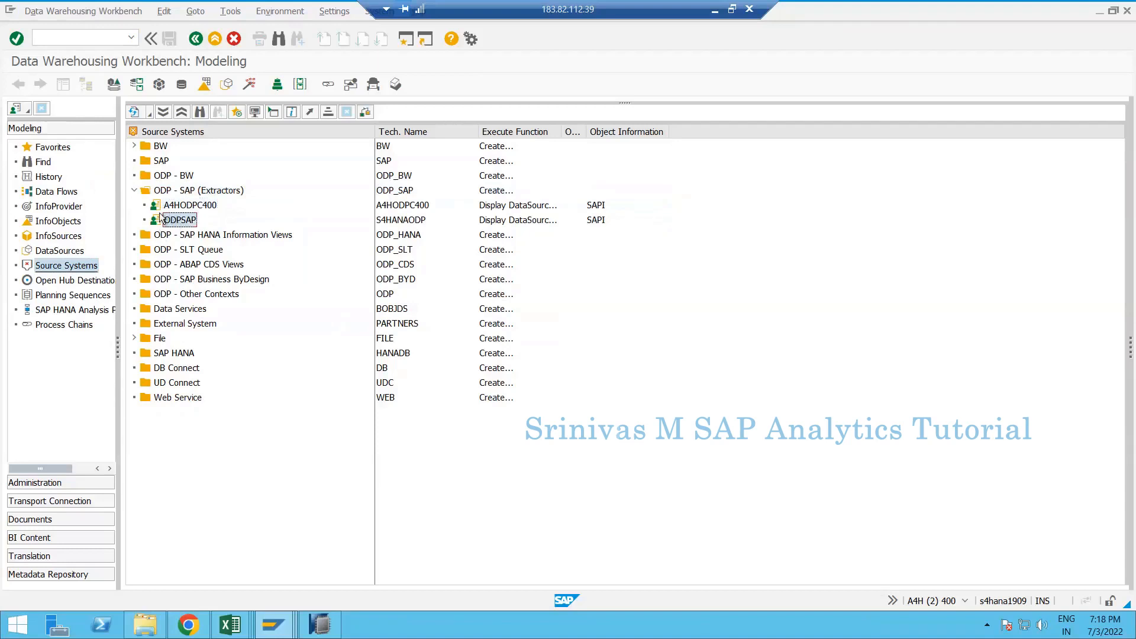
left_click(178, 192)
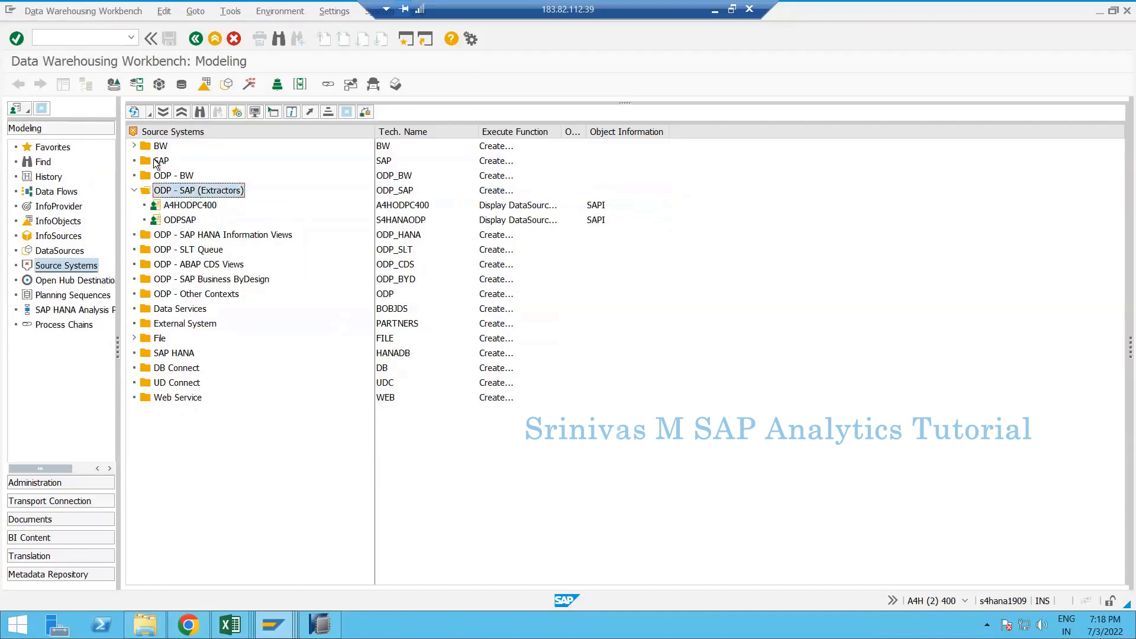
left_click(239, 164)
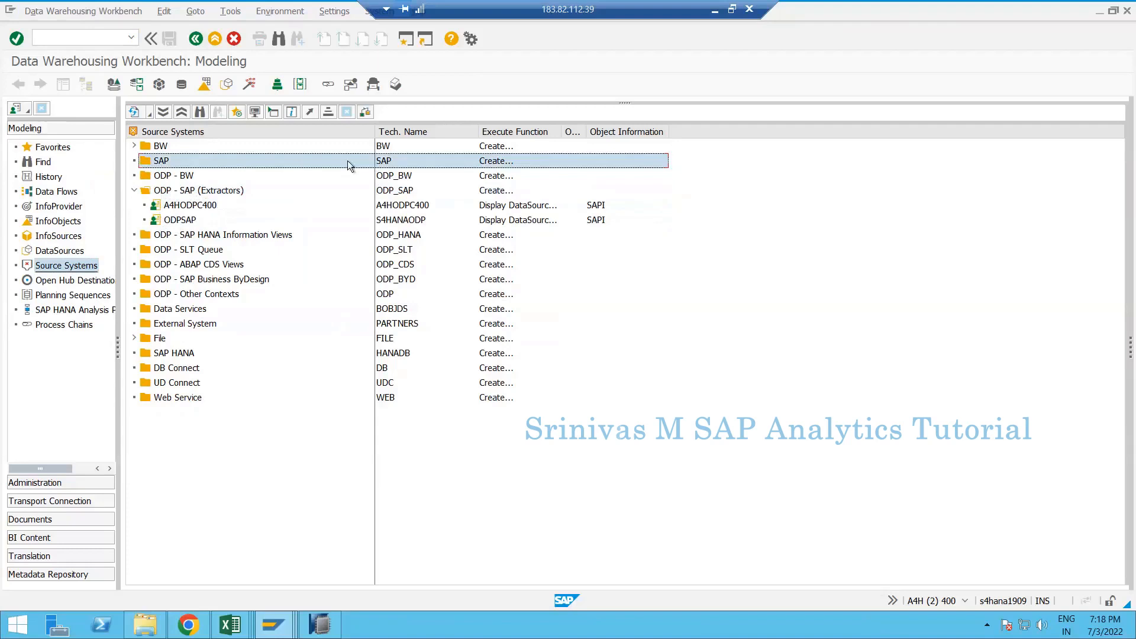
left_click(152, 194)
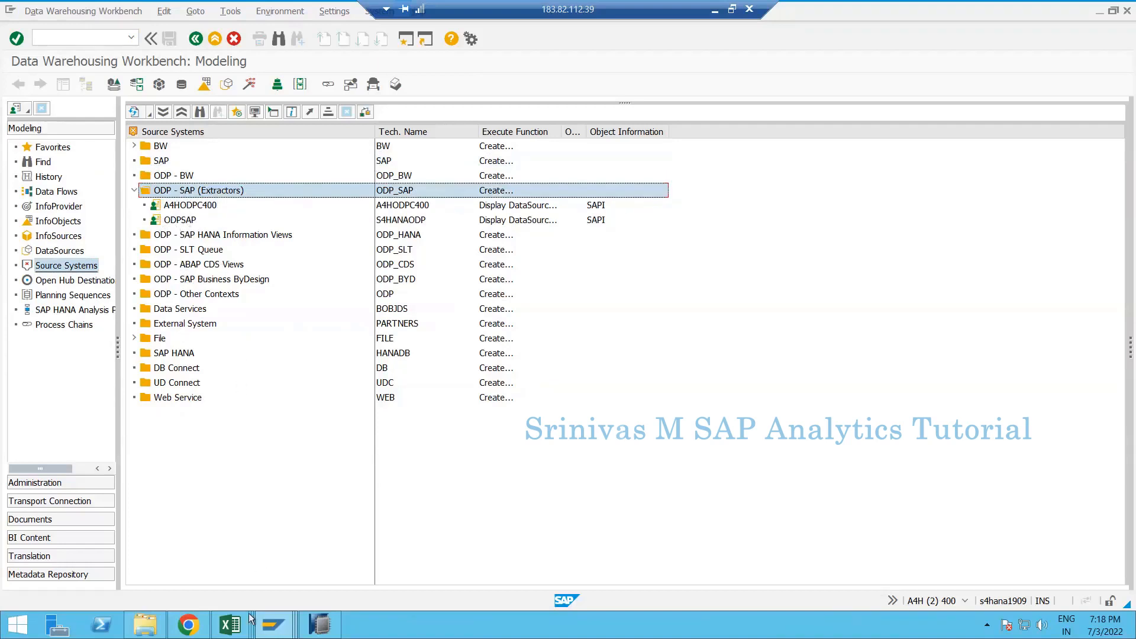
- Return to the ZDS_SR_ZBILLBOOK DataSource display and its extraction settings
mouse_move(269, 630)
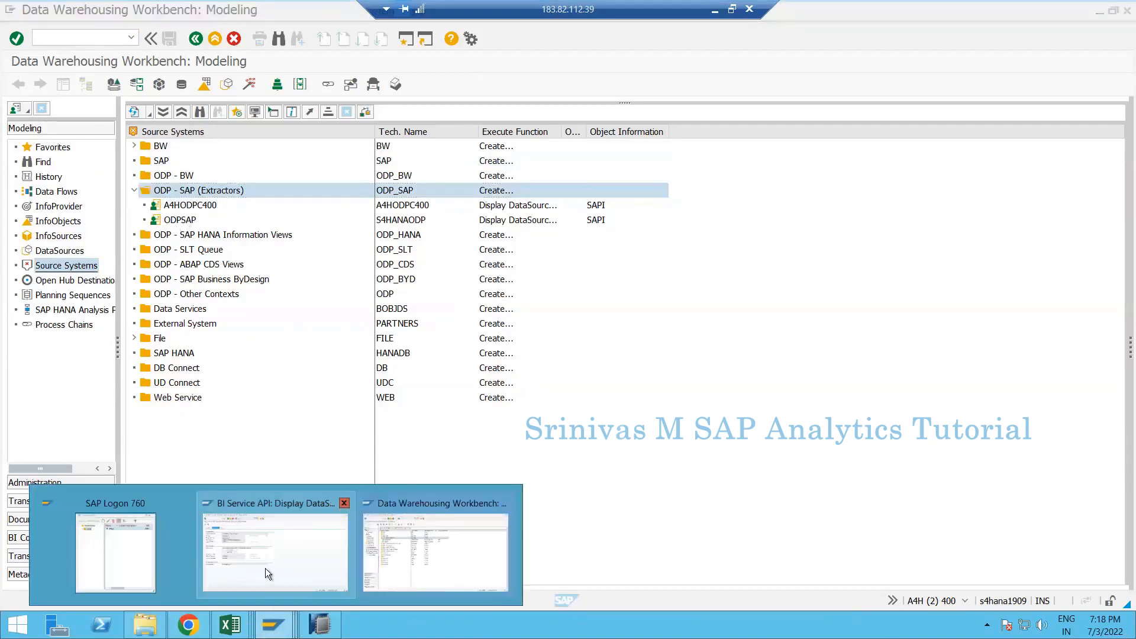
left_click(264, 544)
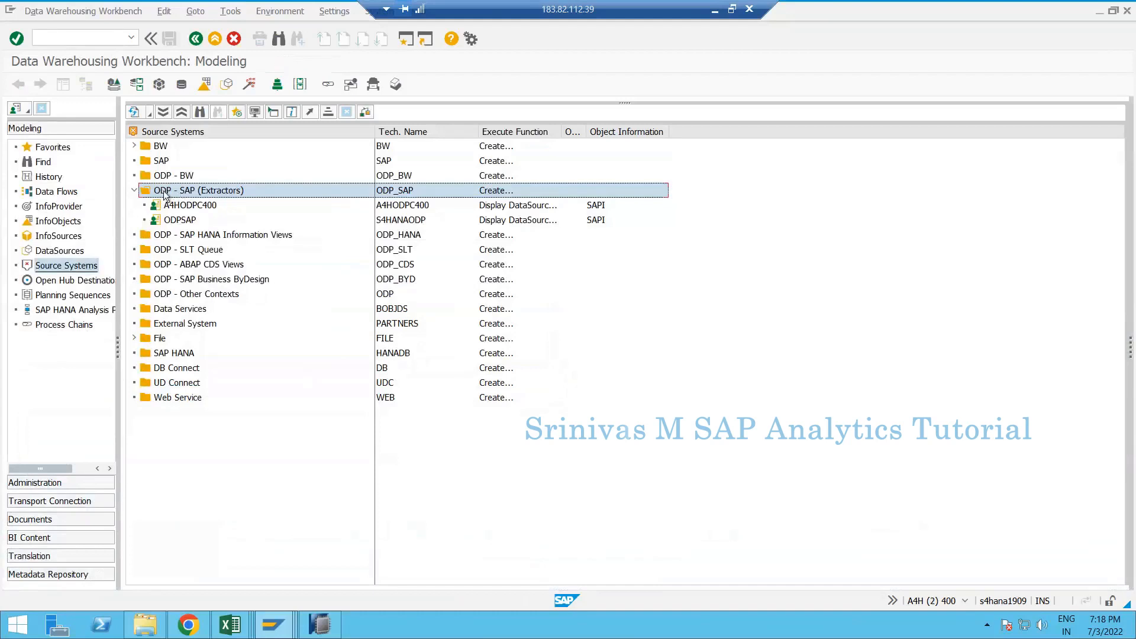
left_click(160, 191)
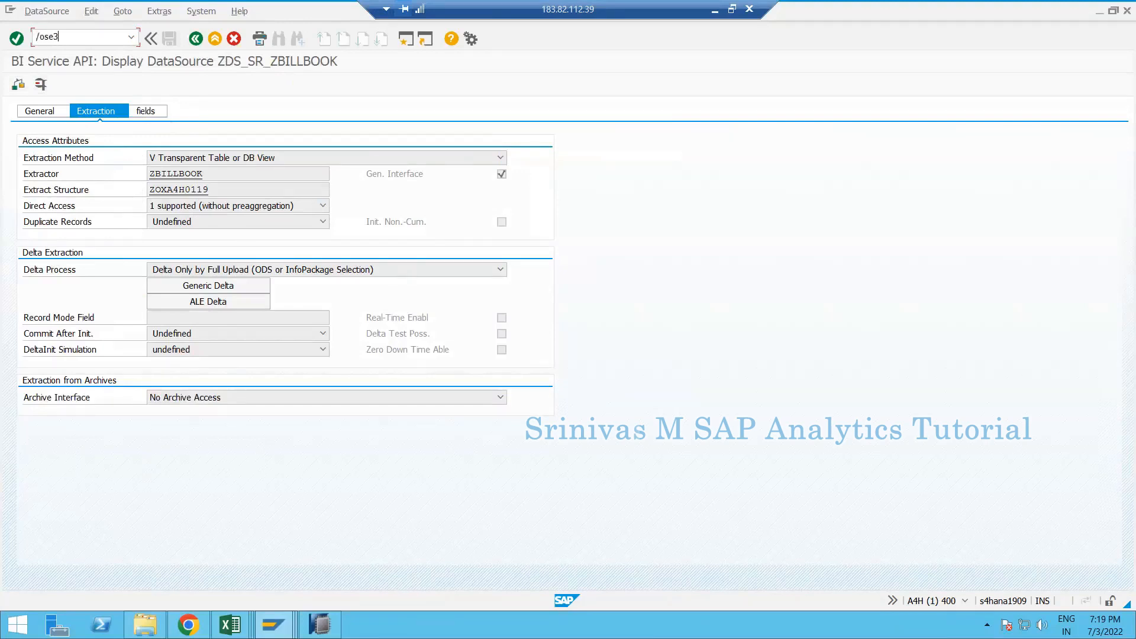
- Open SE38 and note 'SE38' in Excel cell E16
key("Return")
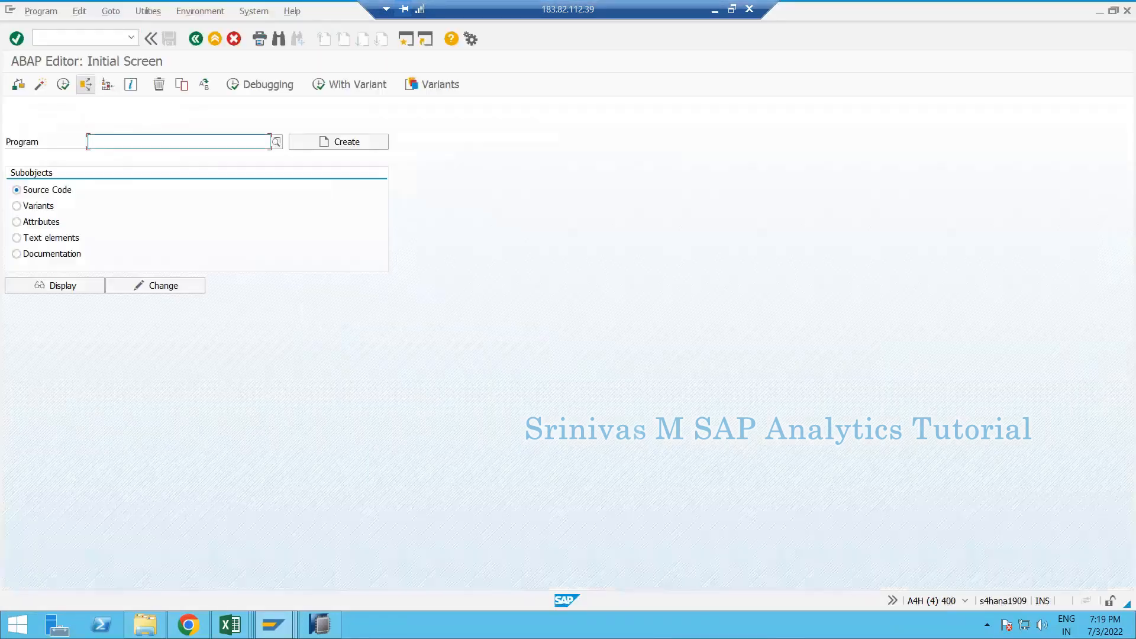
left_click(230, 625)
left_click(127, 570)
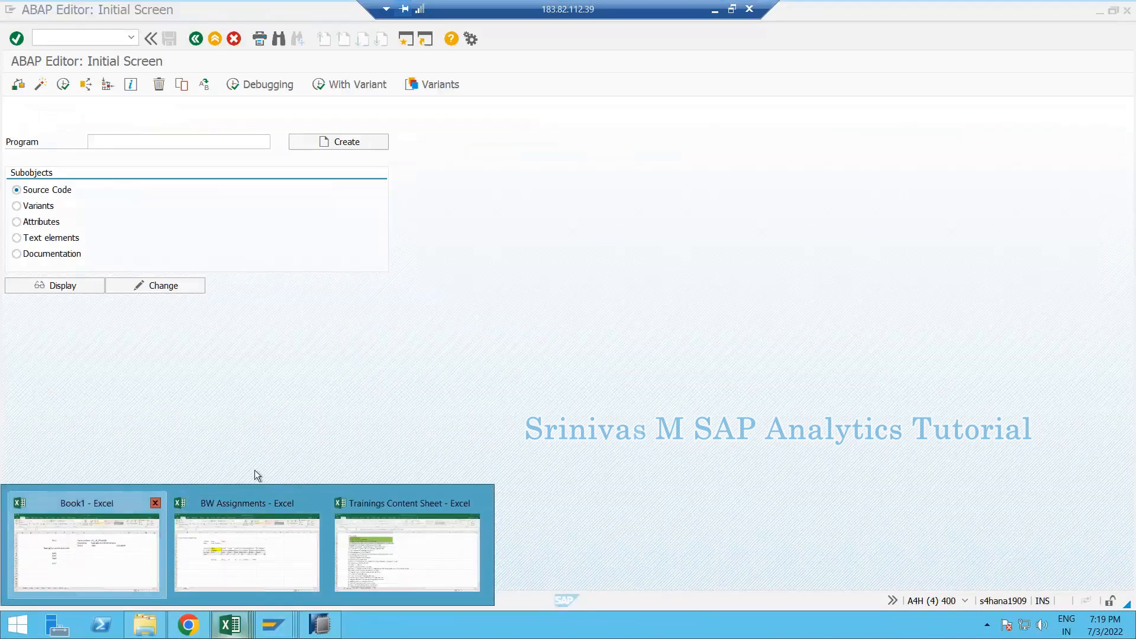
left_click(315, 465)
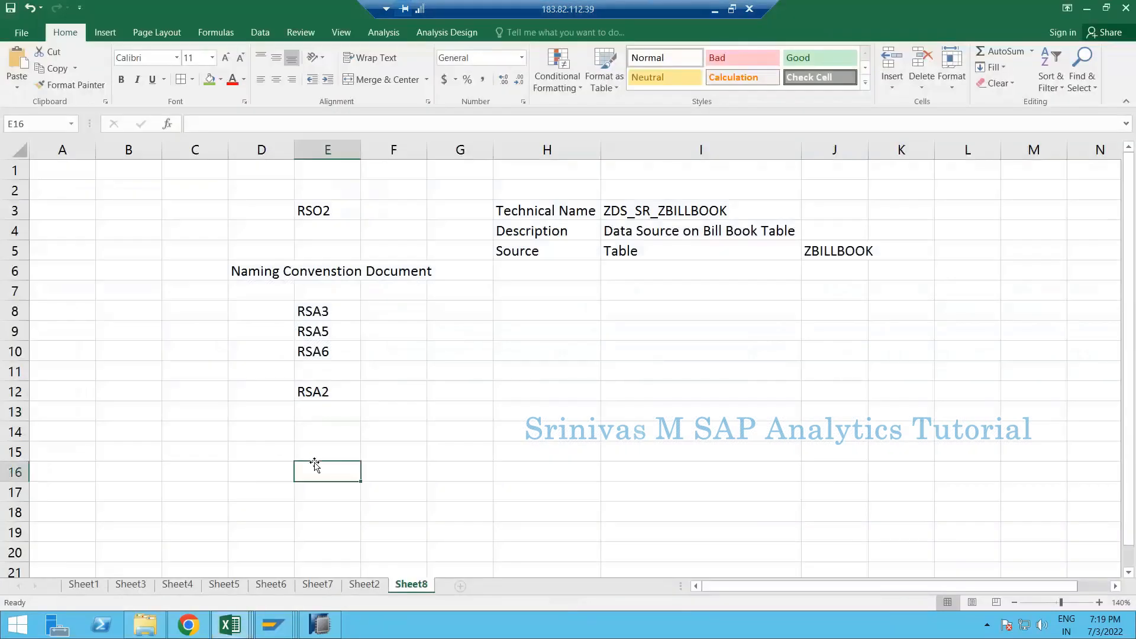
type("SE38")
key("Return")
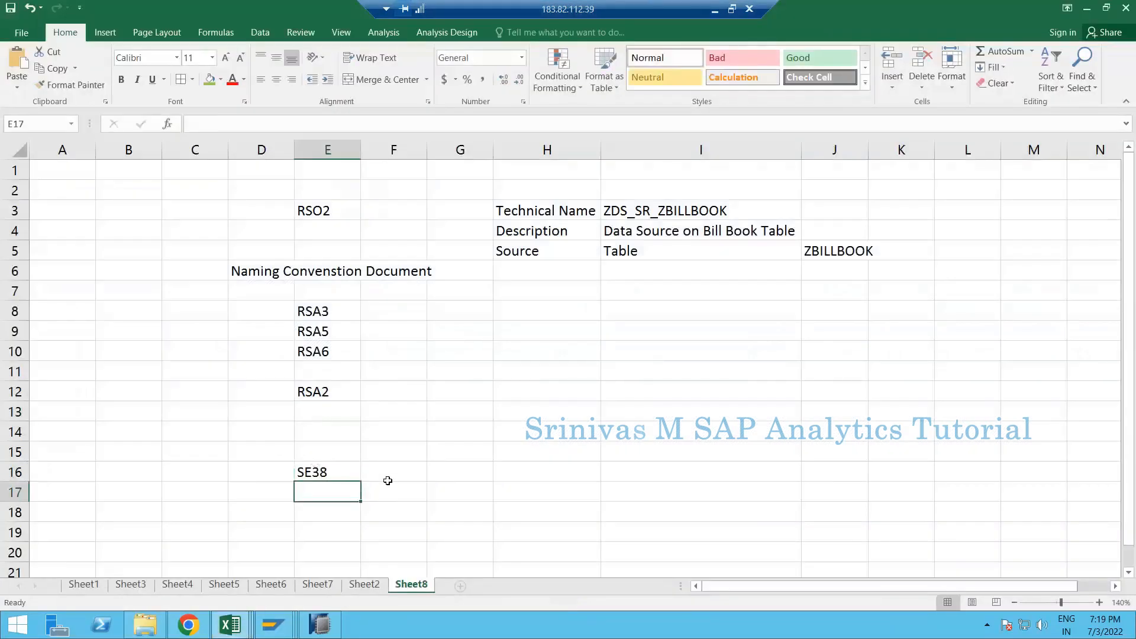
key("Tab")
key("alt+Tab")
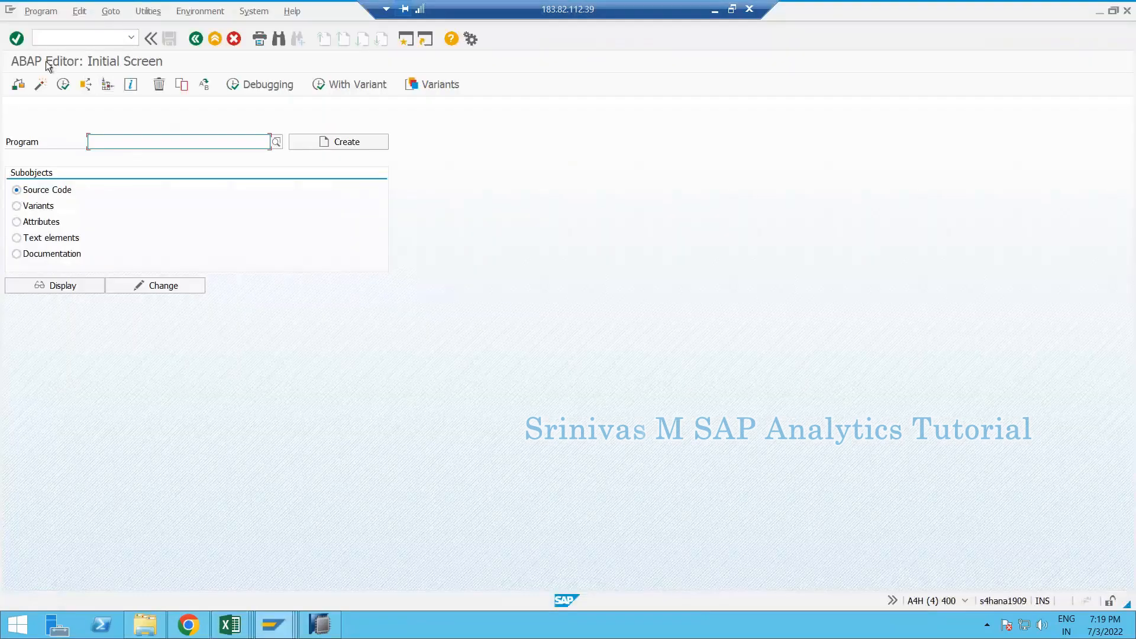
- Pick RODPS_OS_EXPOSE from the Program field history and copy the name
left_click(127, 145)
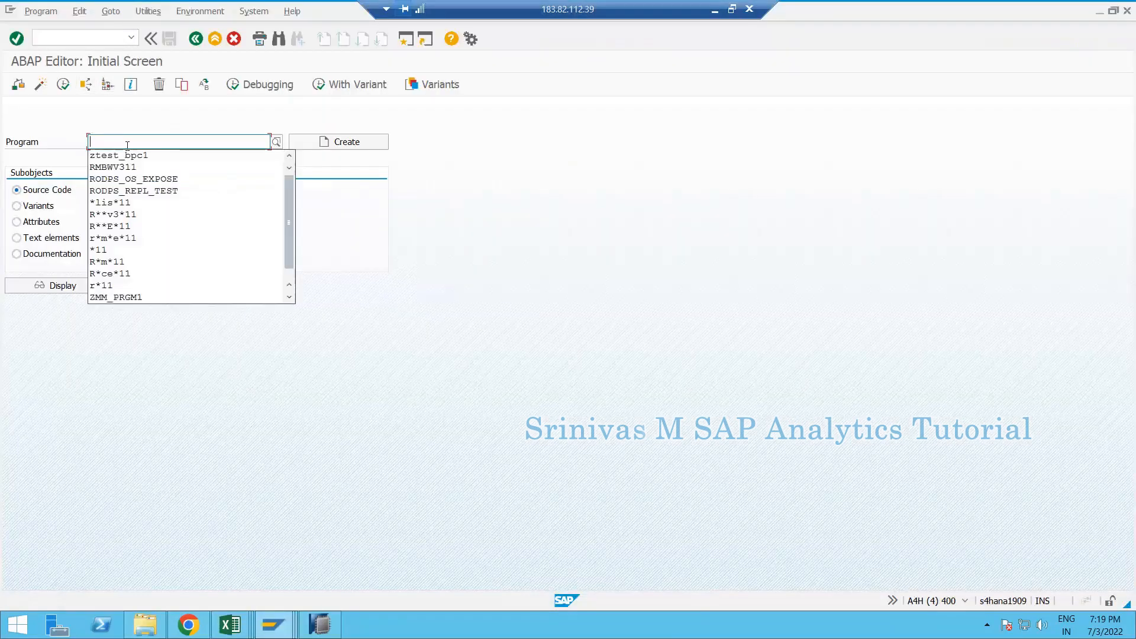
key("Down")
key("Down")
key("Down")
key("Return")
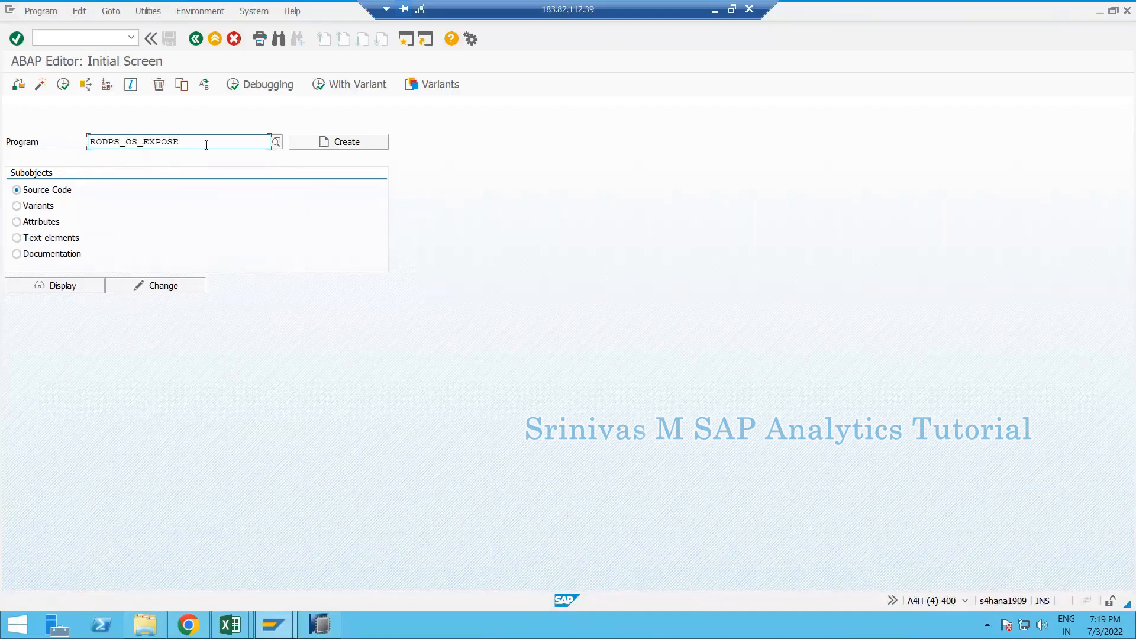
left_click_drag(181, 142, 76, 142)
key("ctrl+c")
- Paste RODPS_OS_EXPOSE into Excel cell E18 and return to the ABAP Editor
left_click(230, 625)
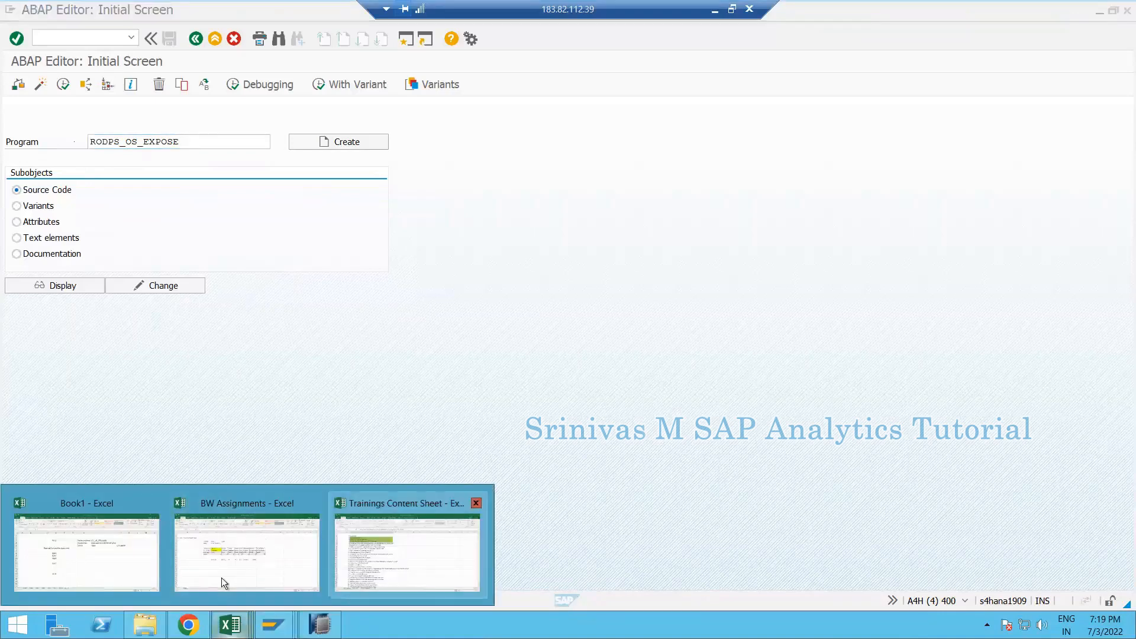
left_click(179, 501)
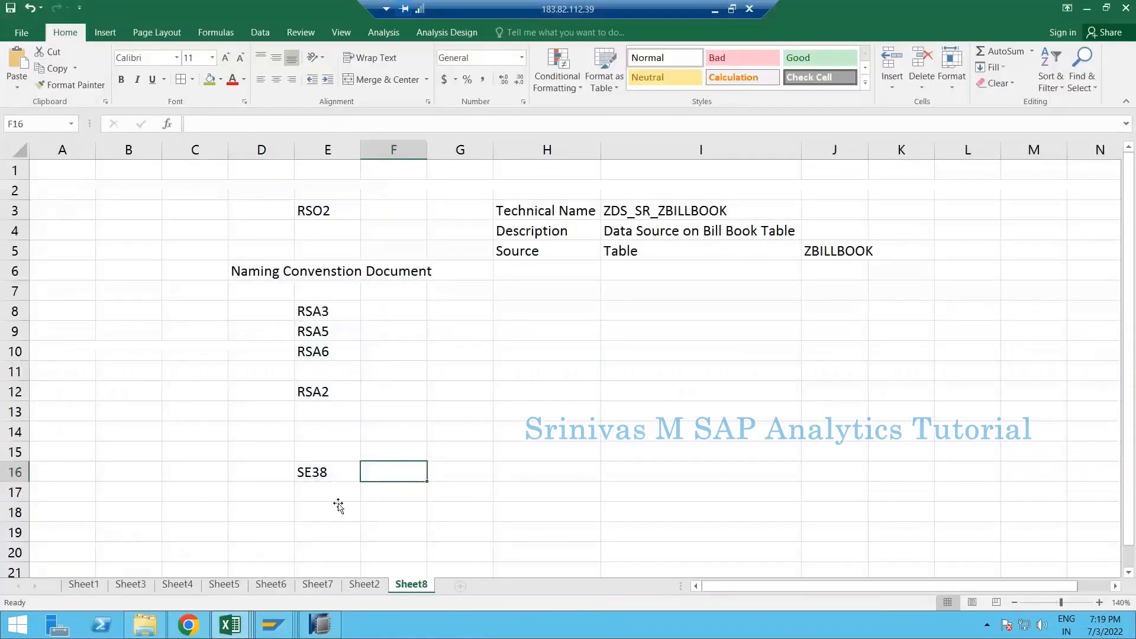
left_click(336, 502)
key("ctrl+v")
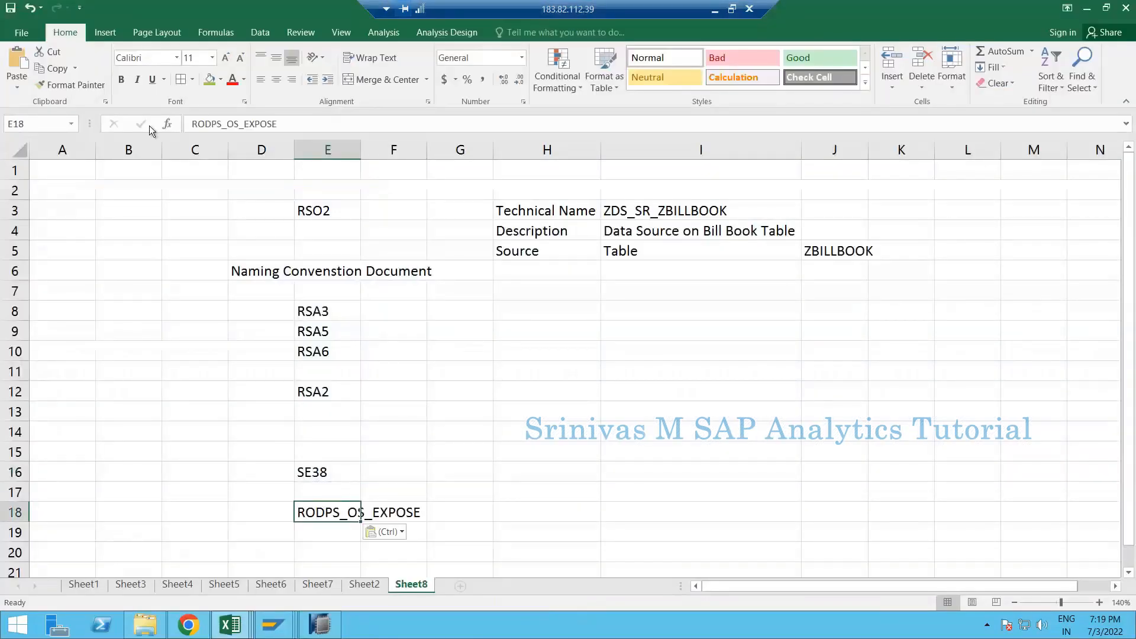
key("alt+Tab")
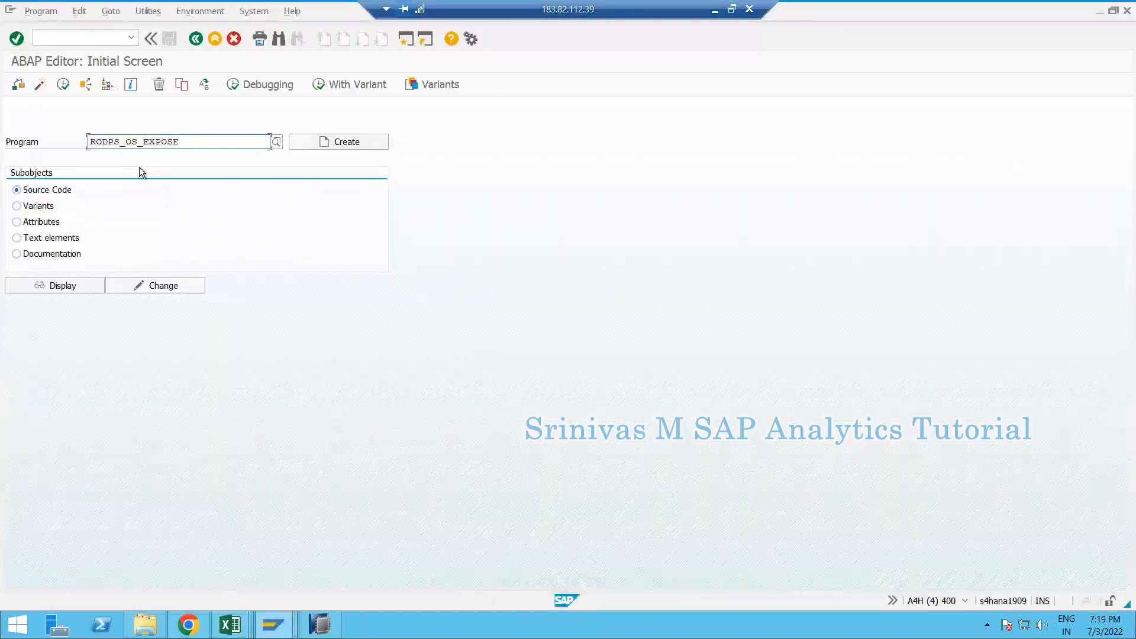
- Run RODPS_OS_EXPOSE and list ZDS_SR_ZBILLBOOK for release, copying its name from the DataSource window
left_click(64, 85)
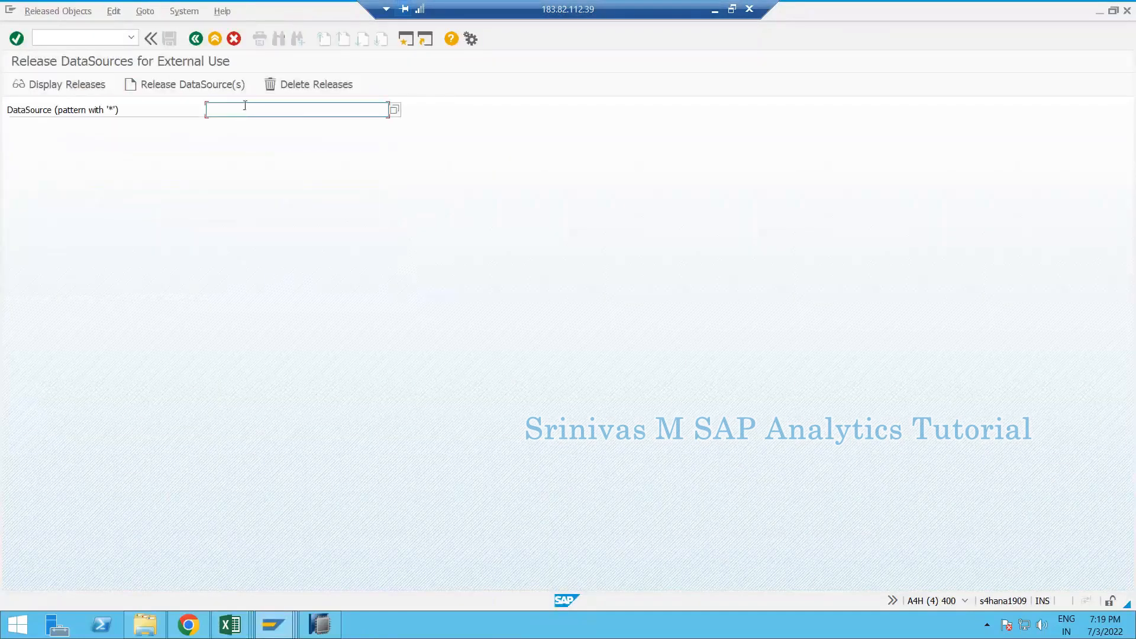
left_click(244, 106)
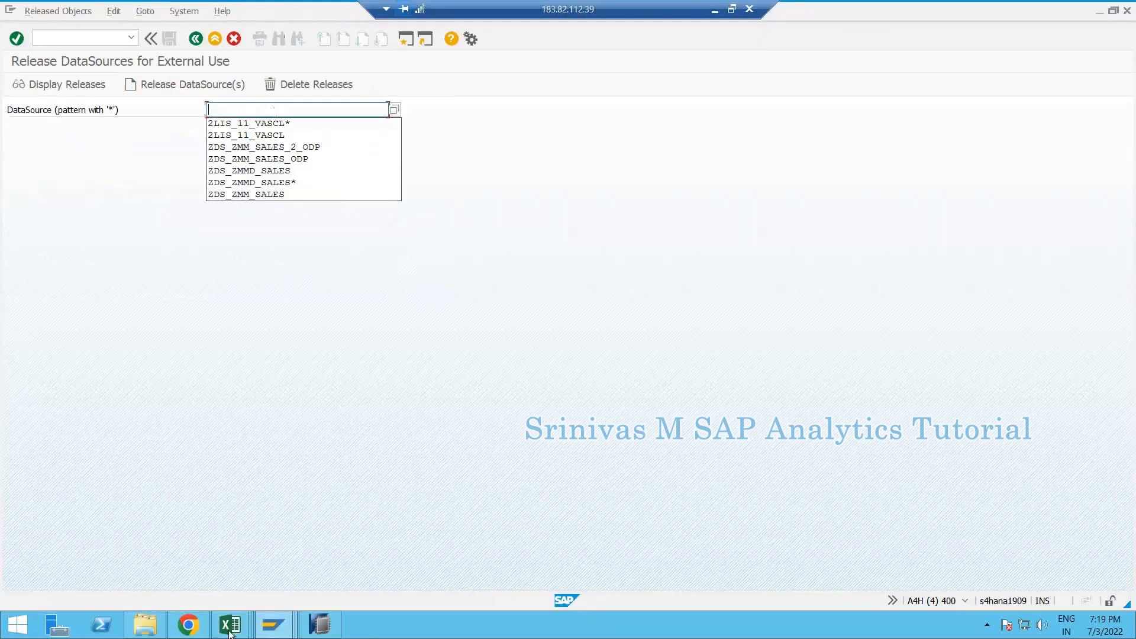
left_click(272, 625)
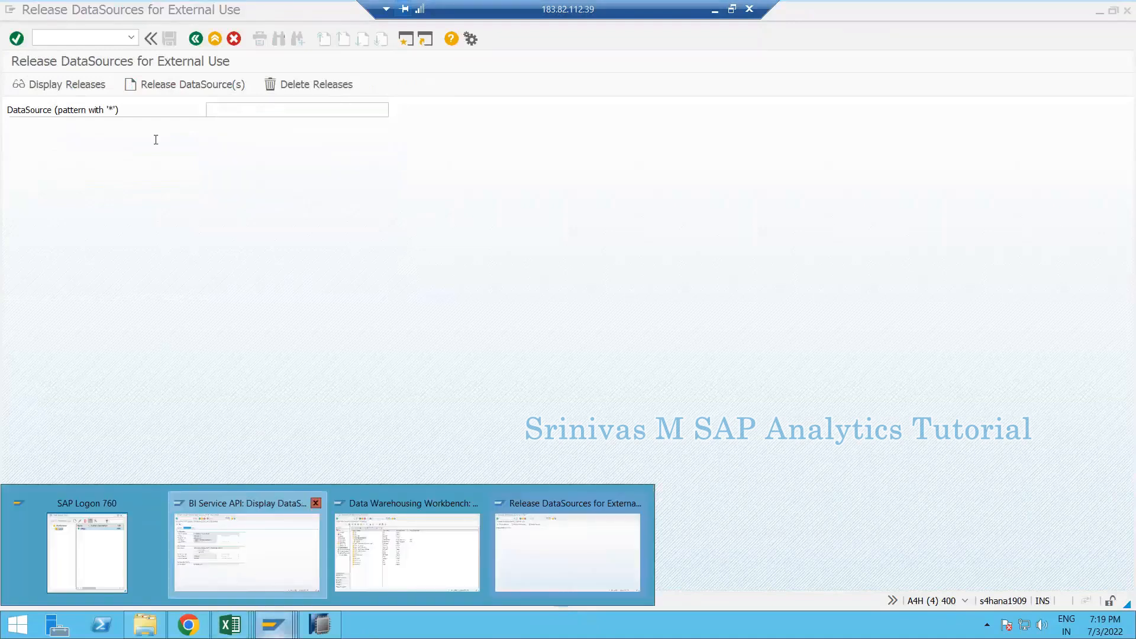
left_click(246, 551)
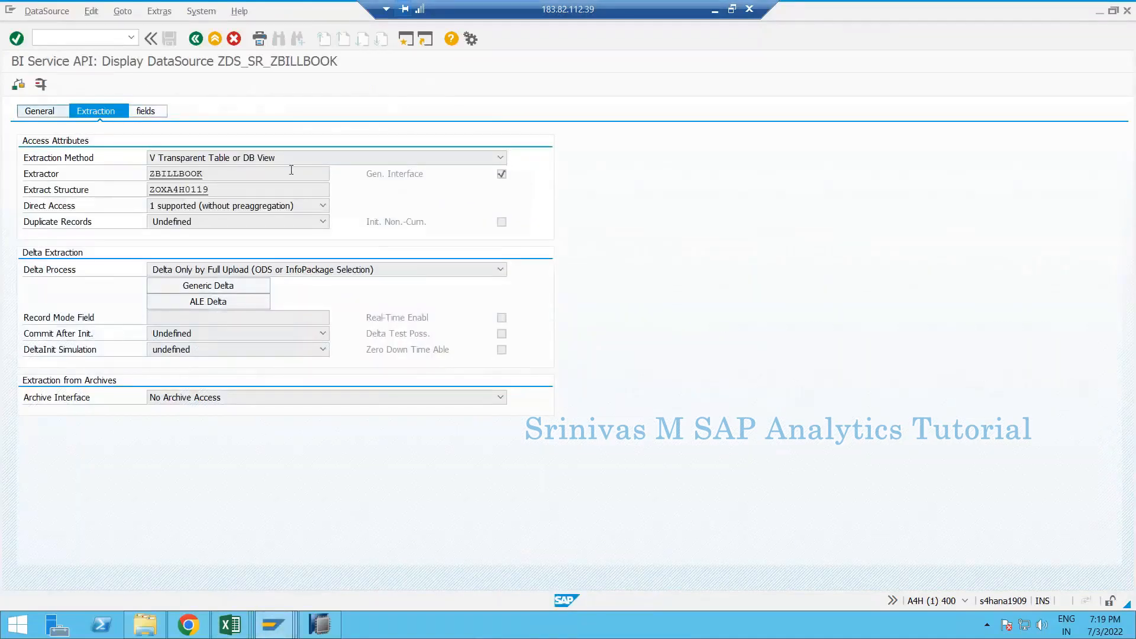
left_click_drag(279, 142, 108, 142)
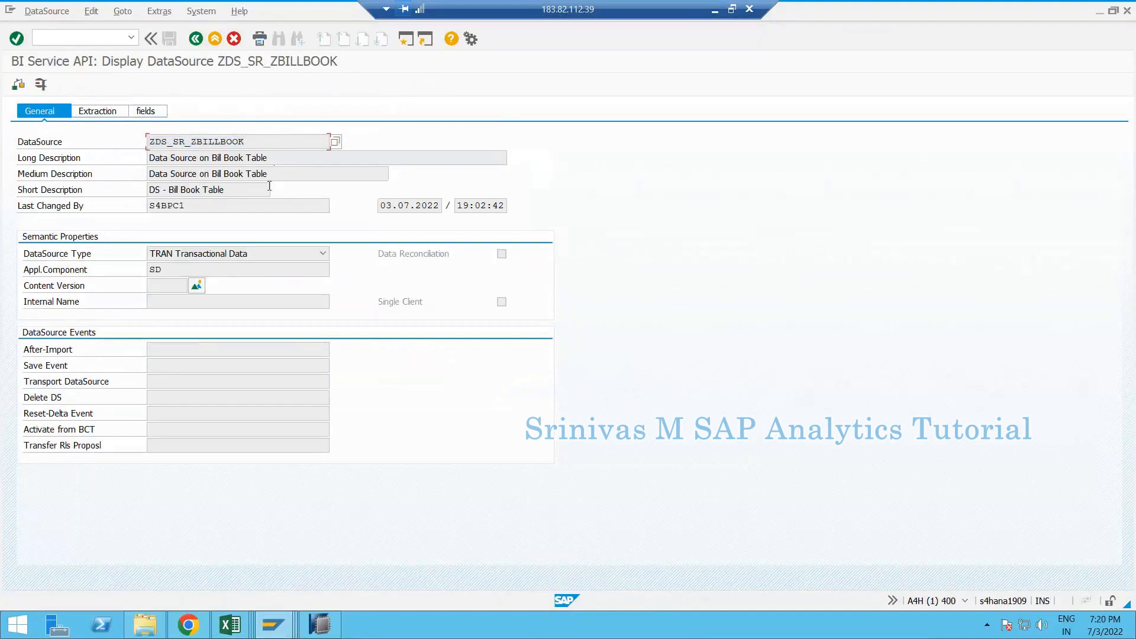
key("alt+Tab")
key("ctrl+v")
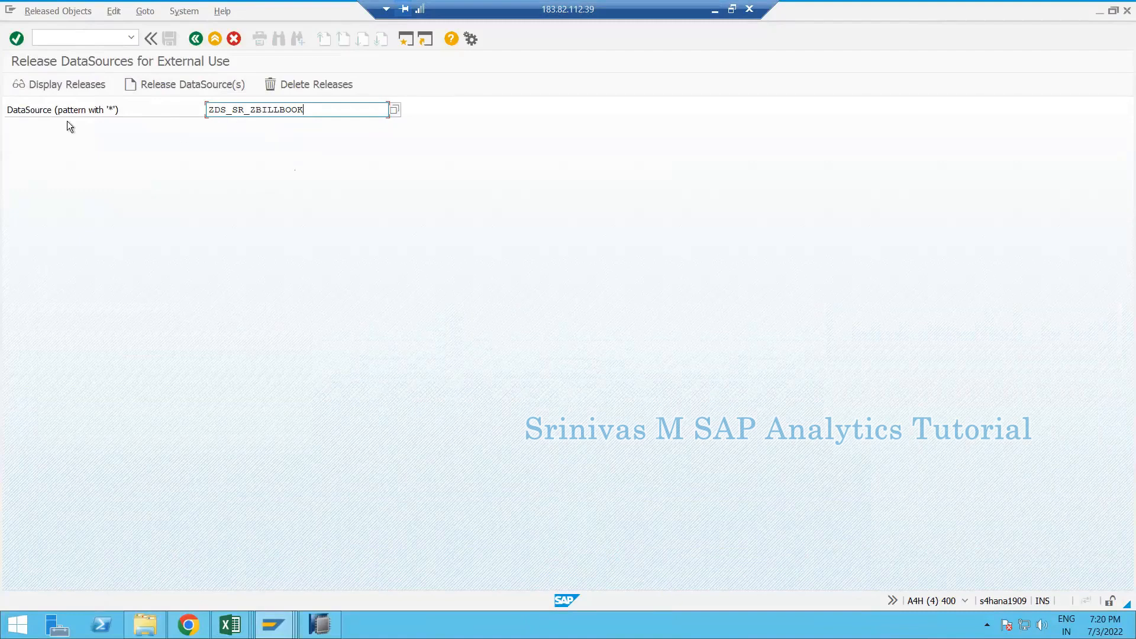
left_click(191, 89)
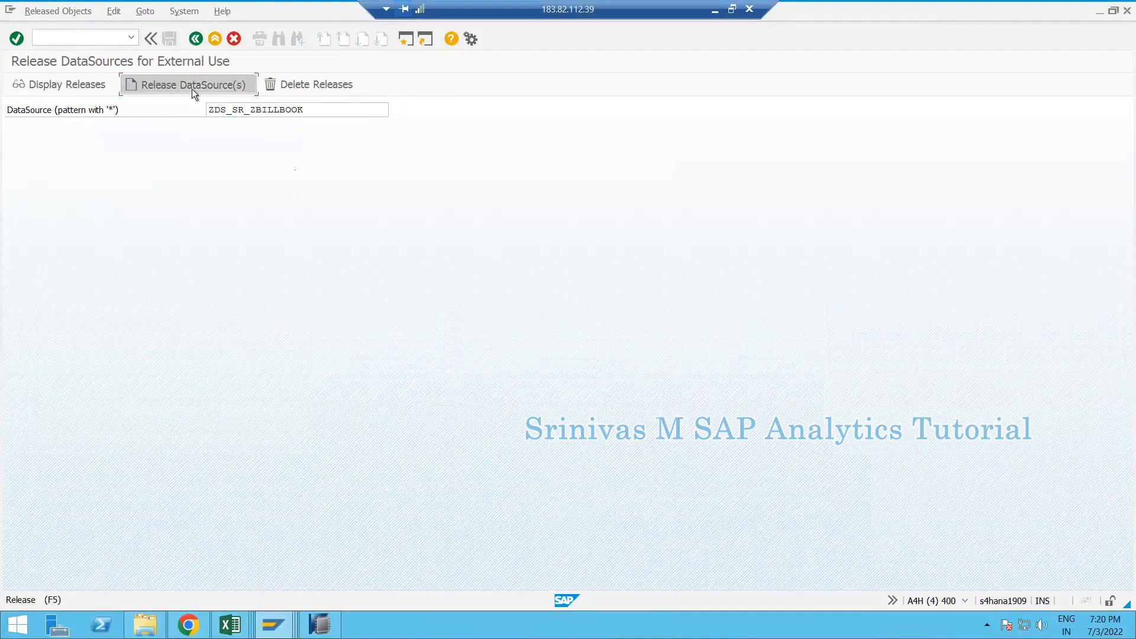
- Release the DataSource under own transport request A4HK900576 (ECC: Sales DS)
left_click_drag(127, 150, 306, 148)
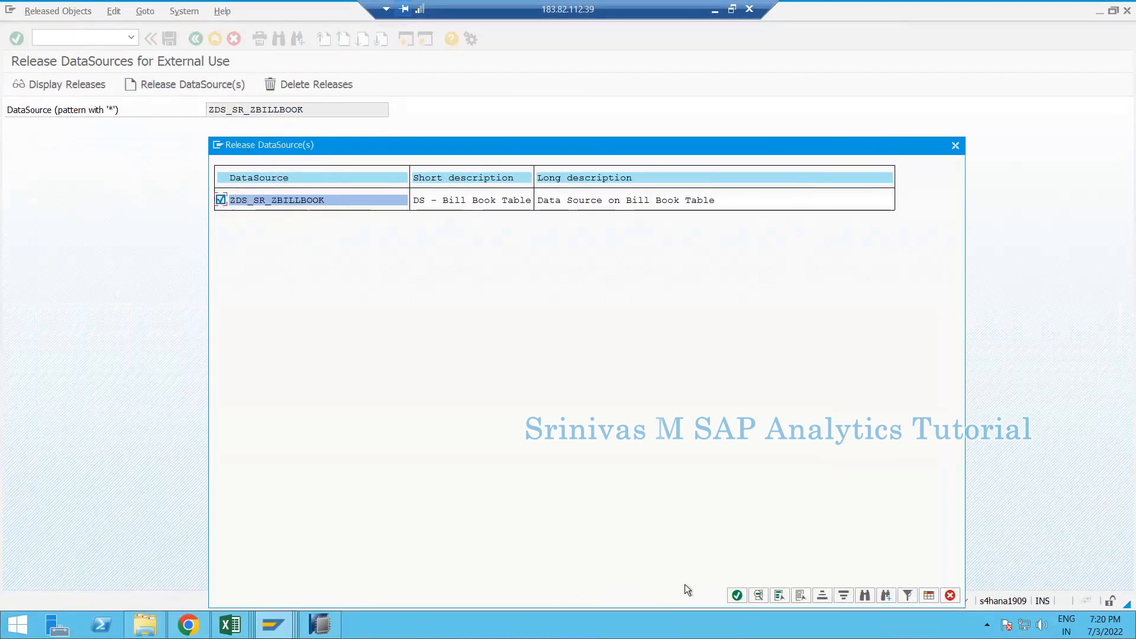
left_click(736, 595)
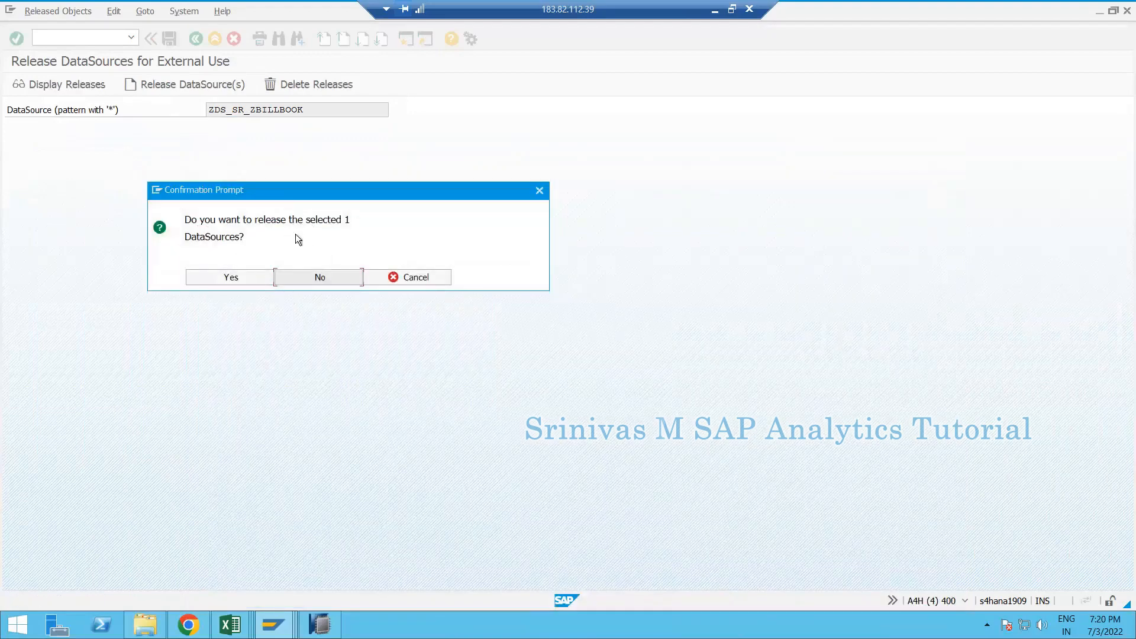
left_click(232, 278)
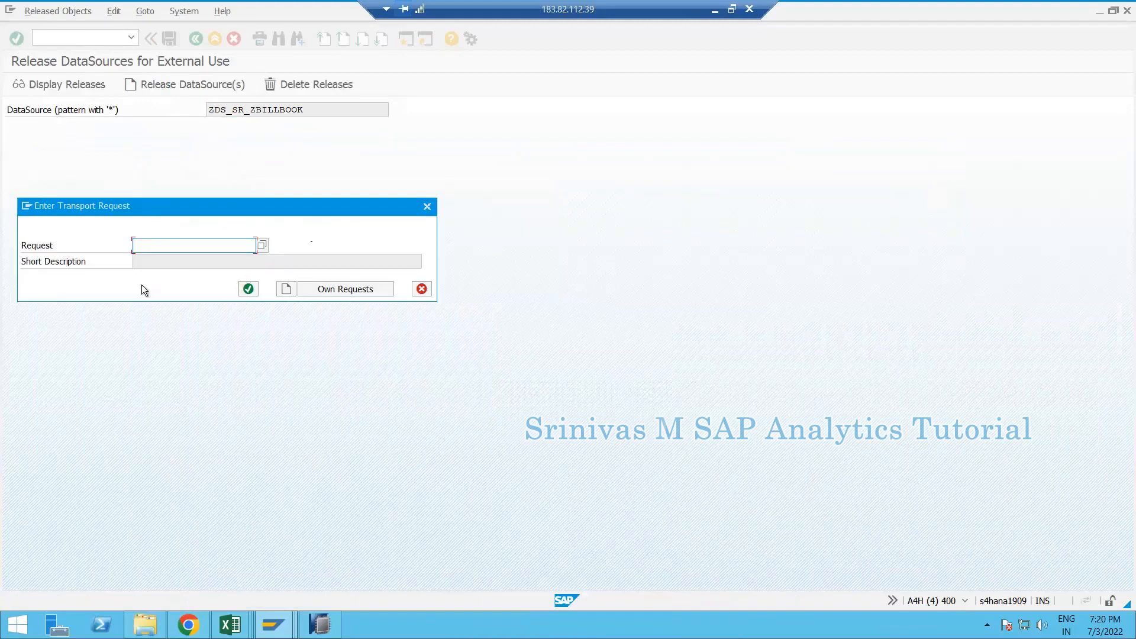
left_click(340, 289)
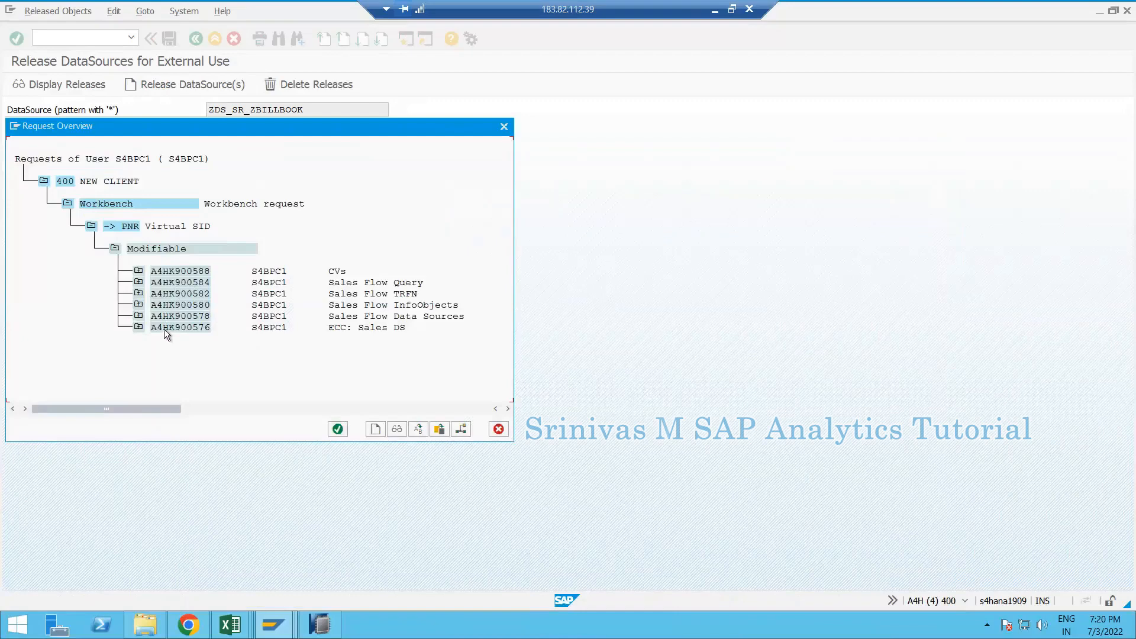
double_click(164, 329)
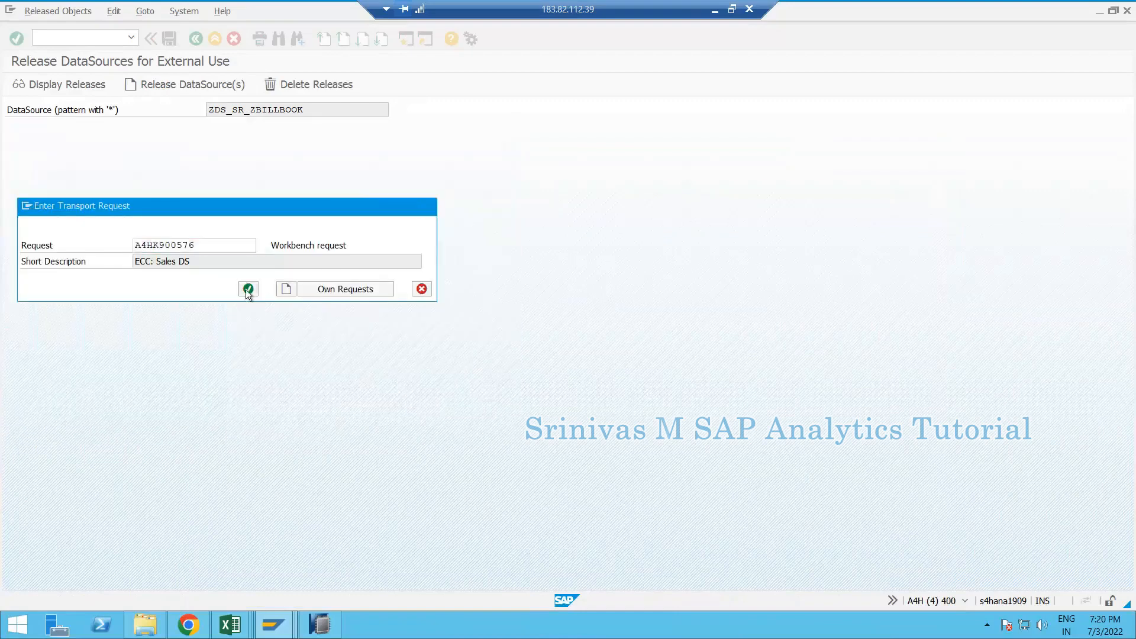
left_click(248, 289)
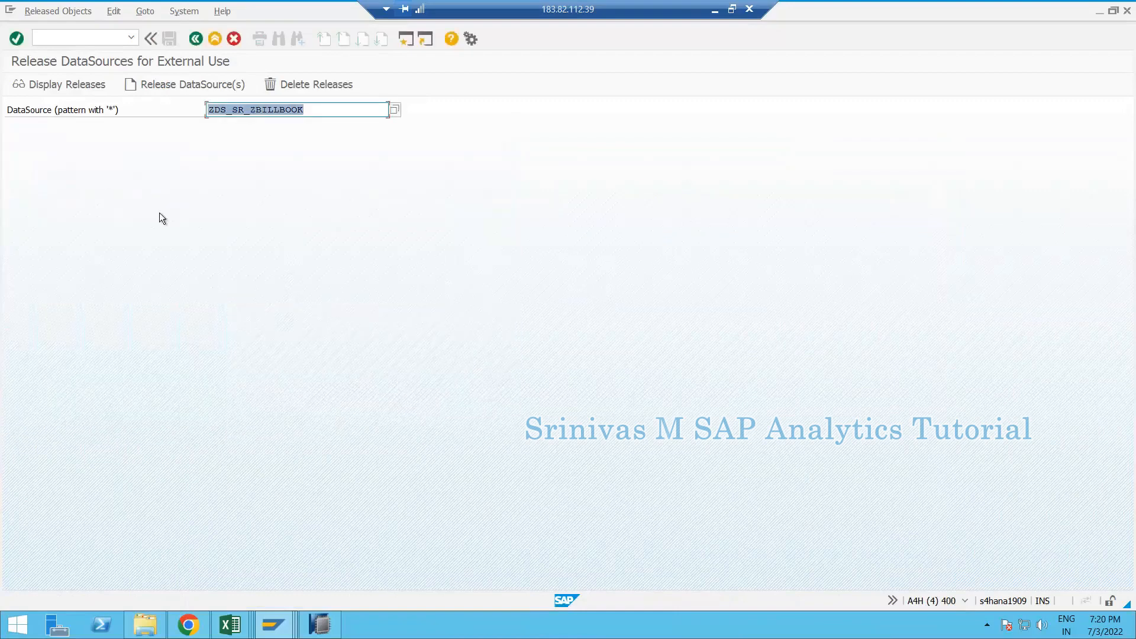
- Run /nrsa6 and expand the whole SAP component hierarchy of postprocess DataSources
left_click(89, 42)
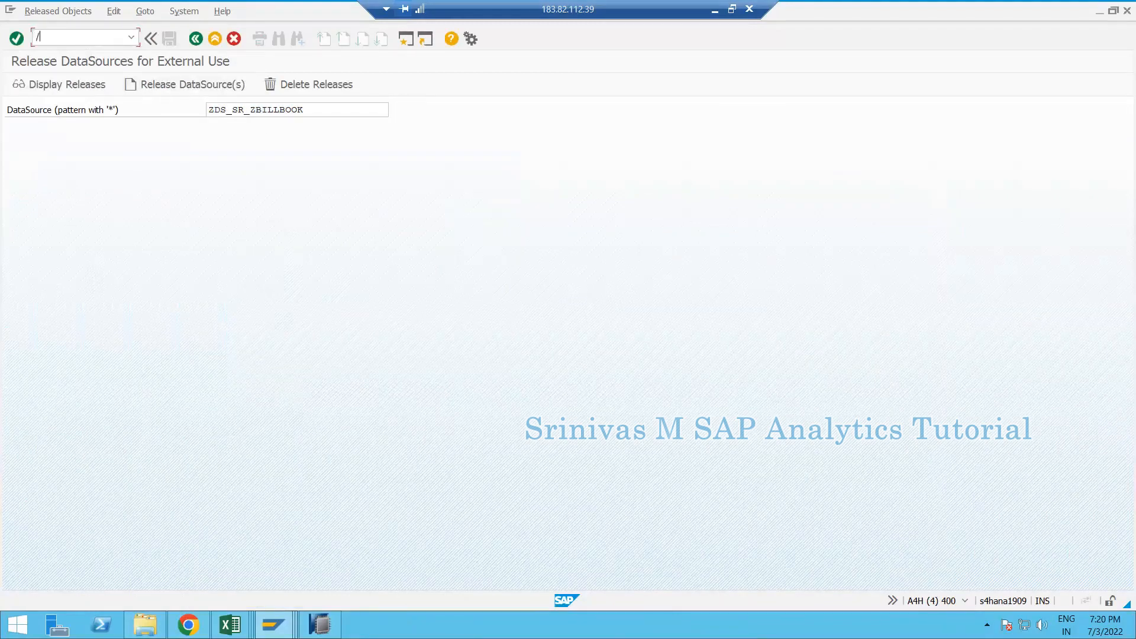
type("/nrsa6")
key("Return")
left_click(17, 122)
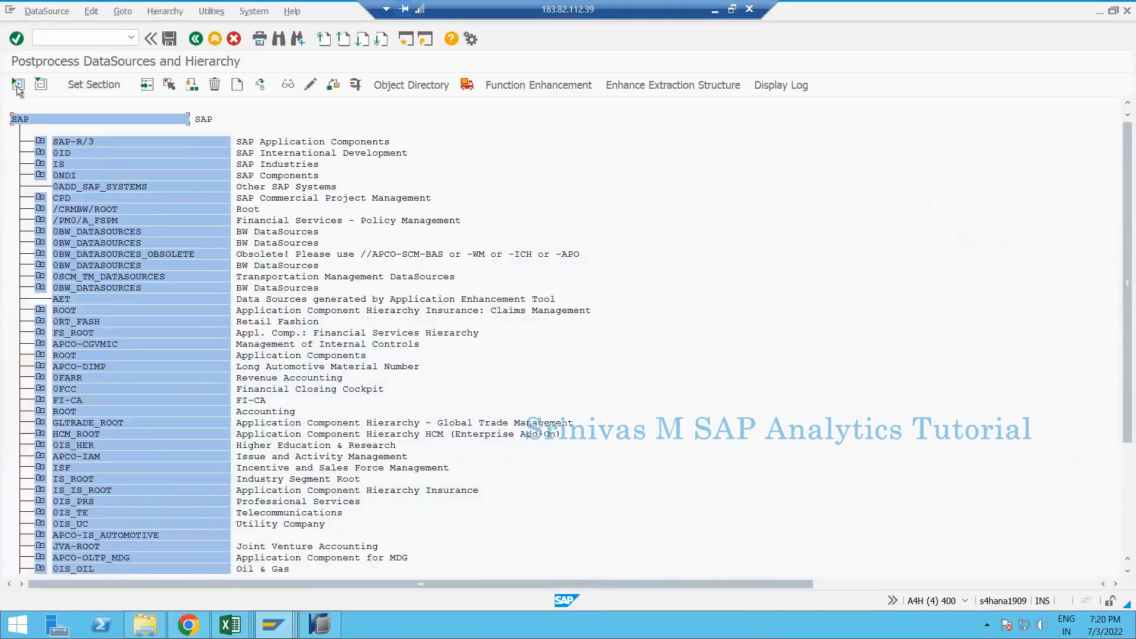
left_click(18, 86)
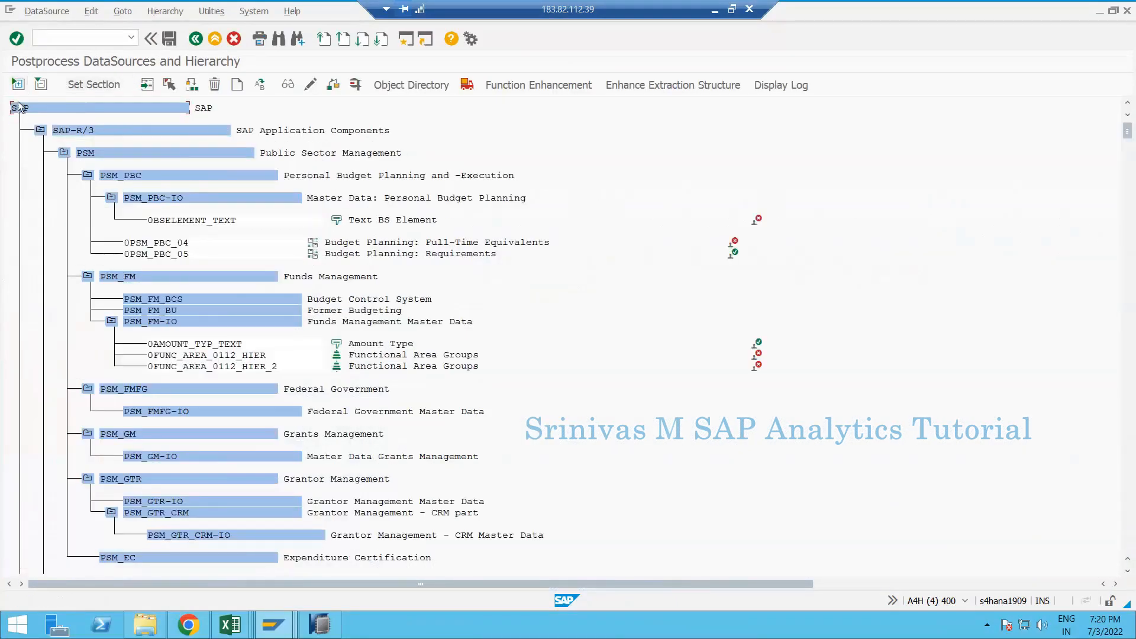
- Find ZDS_SR_ZBILLBOOK in the tree, jump to its entry, then minimise SAP GUI
left_click(283, 39)
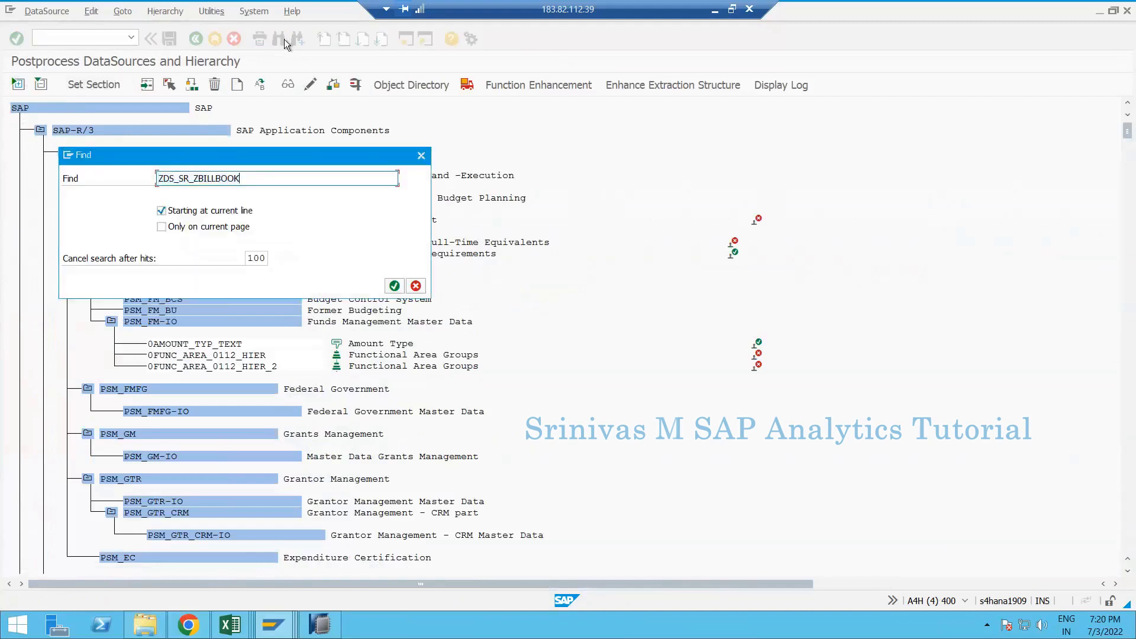
key("Return")
double_click(276, 191)
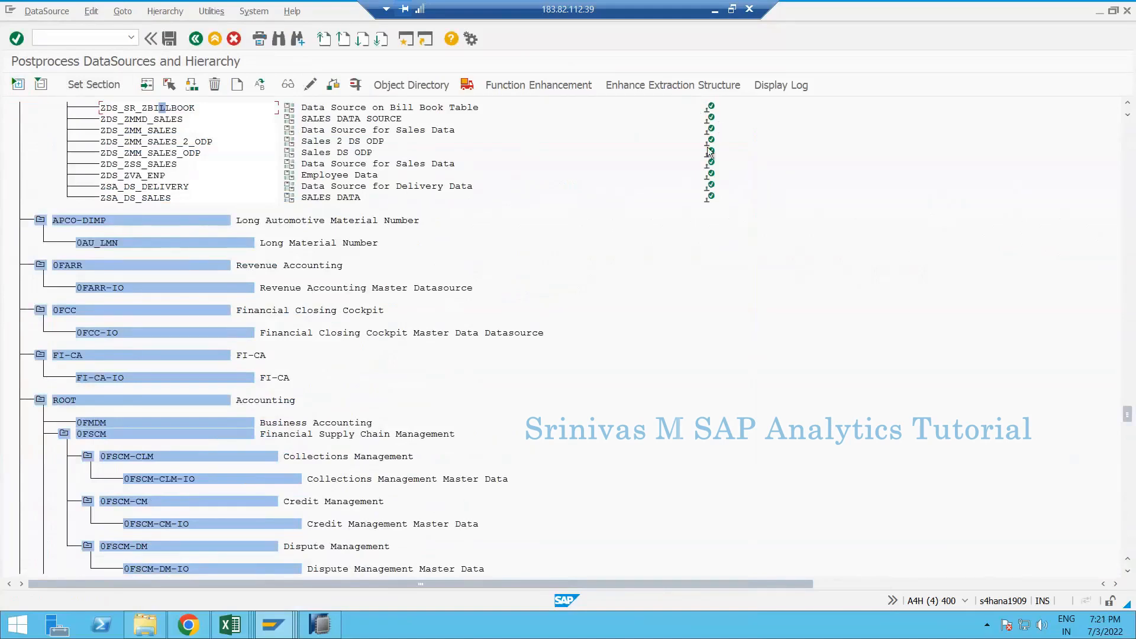
scroll(718, 179, "up", 2)
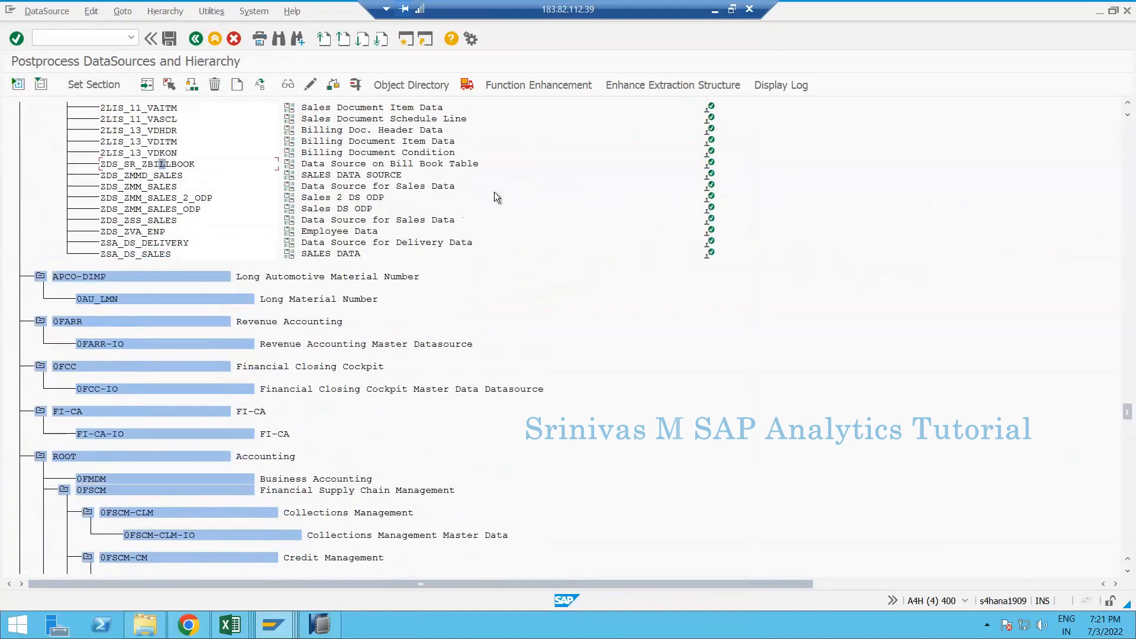
left_click(1099, 11)
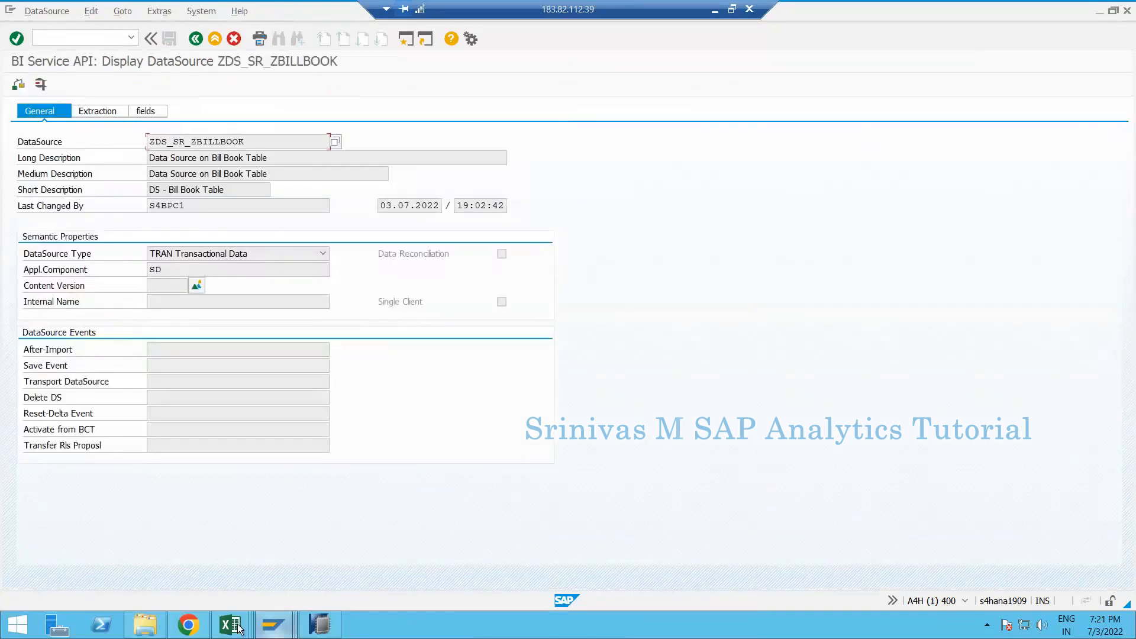
mouse_move(275, 626)
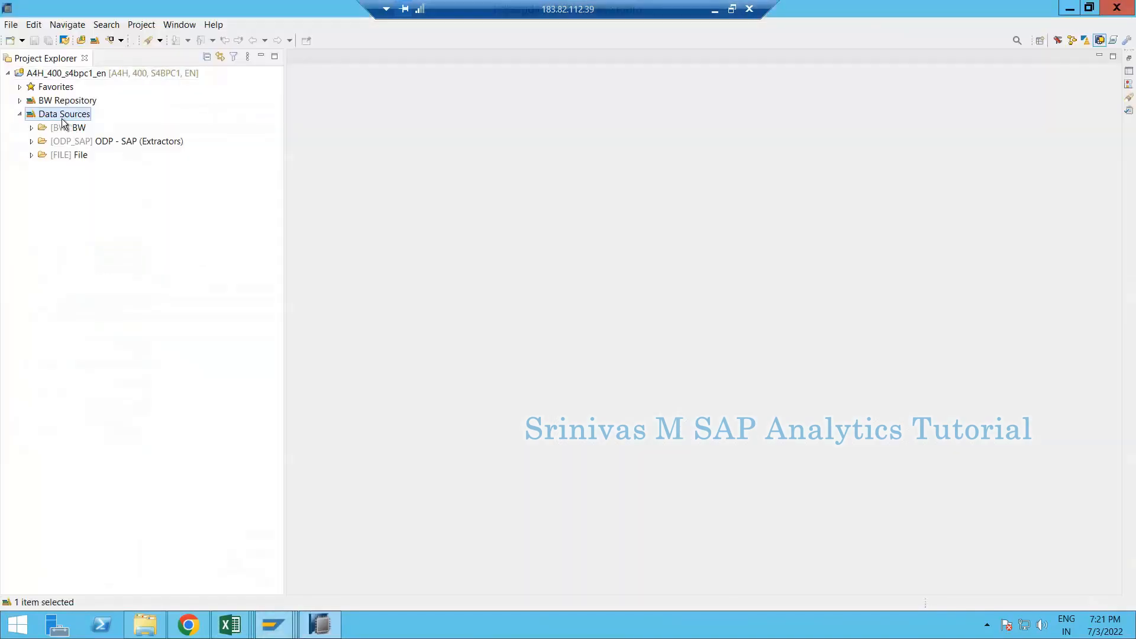
- Expand Data Sources > ODP - SAP (Extractors) > ODPSAP > SAP, then return to the ZDS_SR_ZBILLBOOK display
left_click(31, 141)
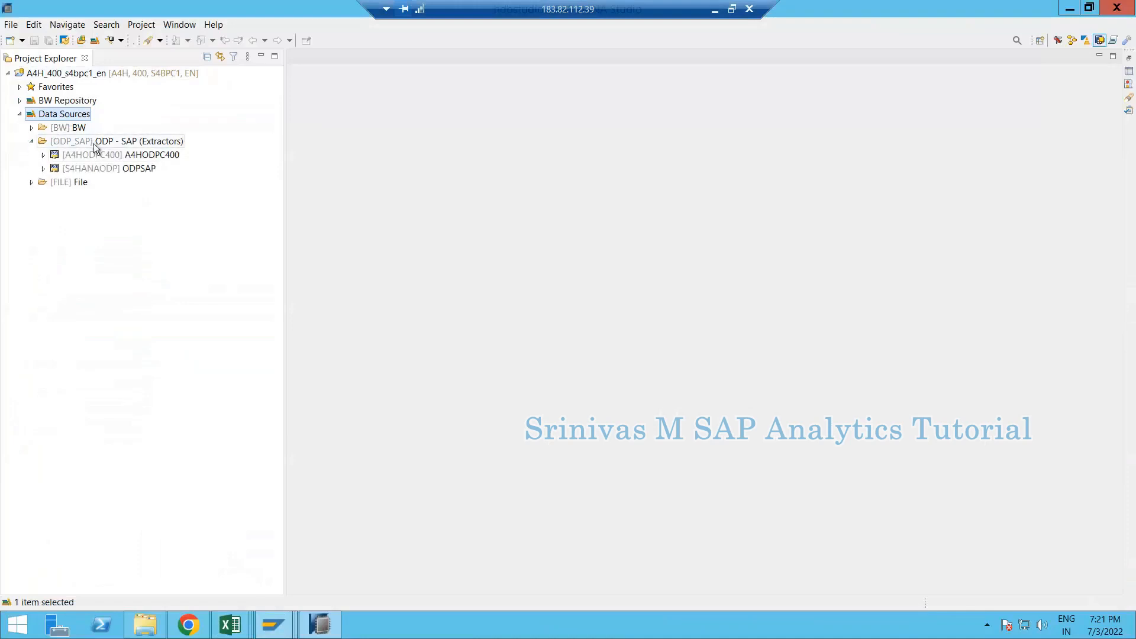
left_click(62, 158)
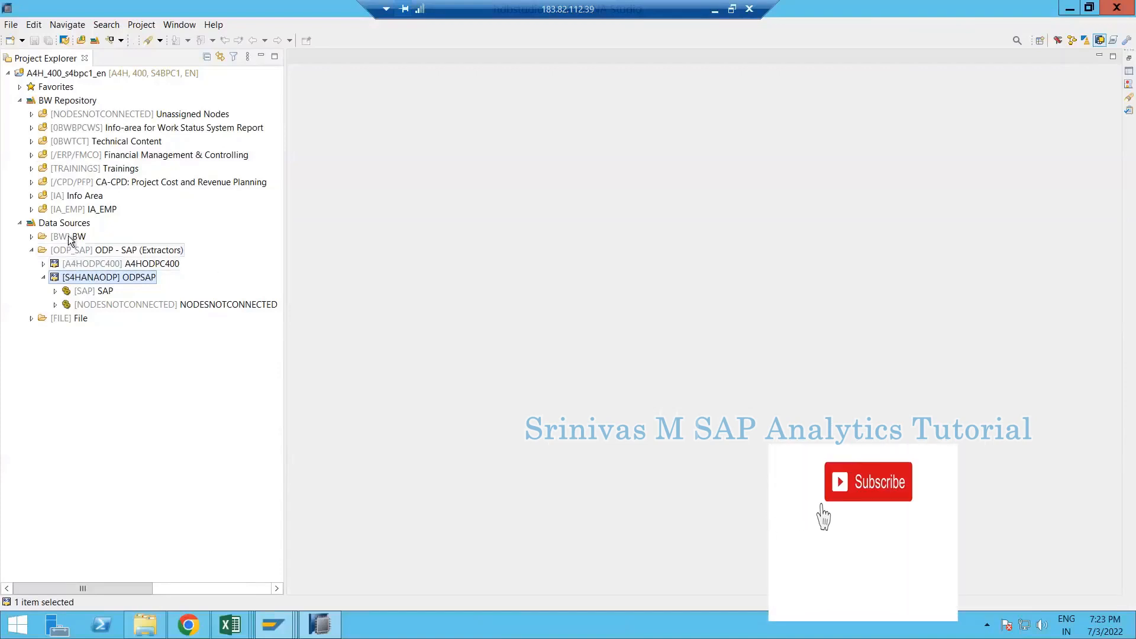
left_click(68, 226)
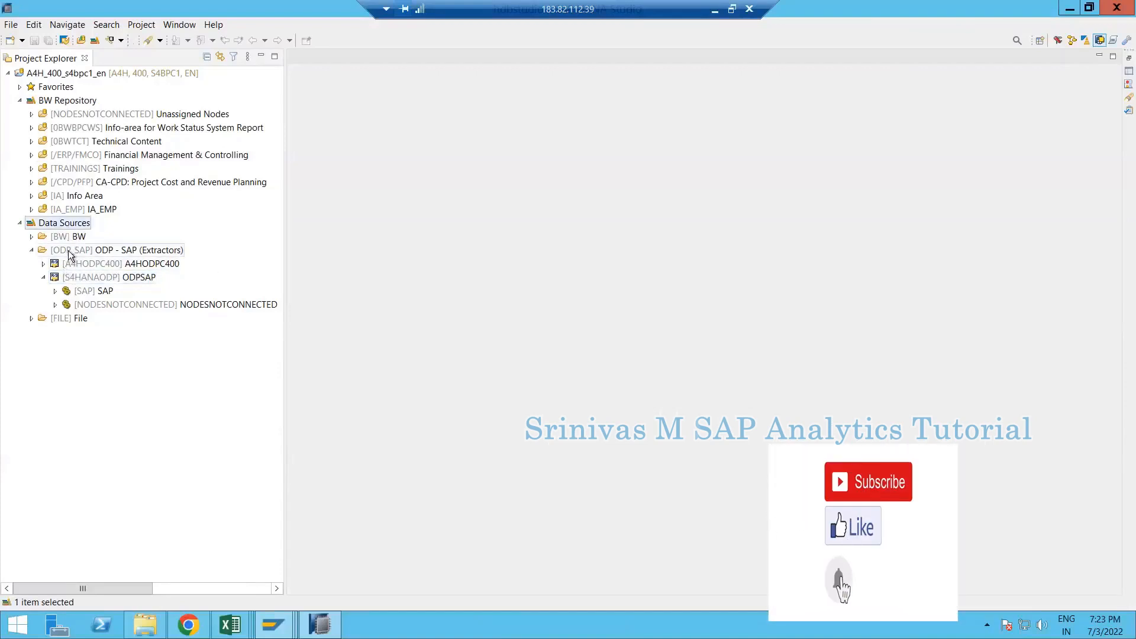
left_click(79, 251)
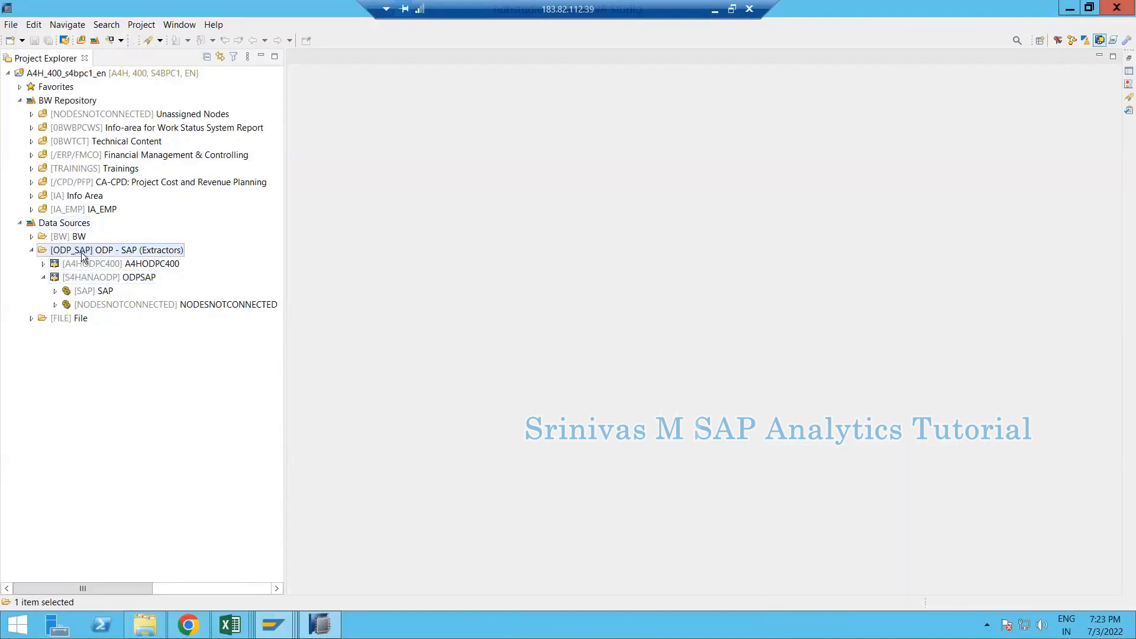
left_click(87, 278)
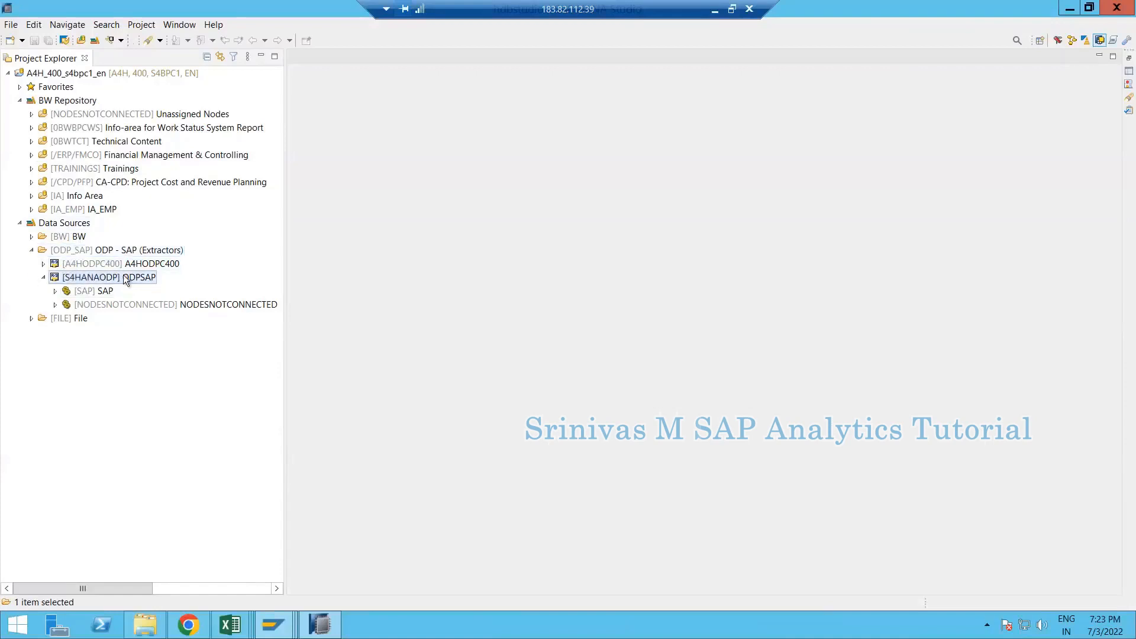
left_click(88, 293)
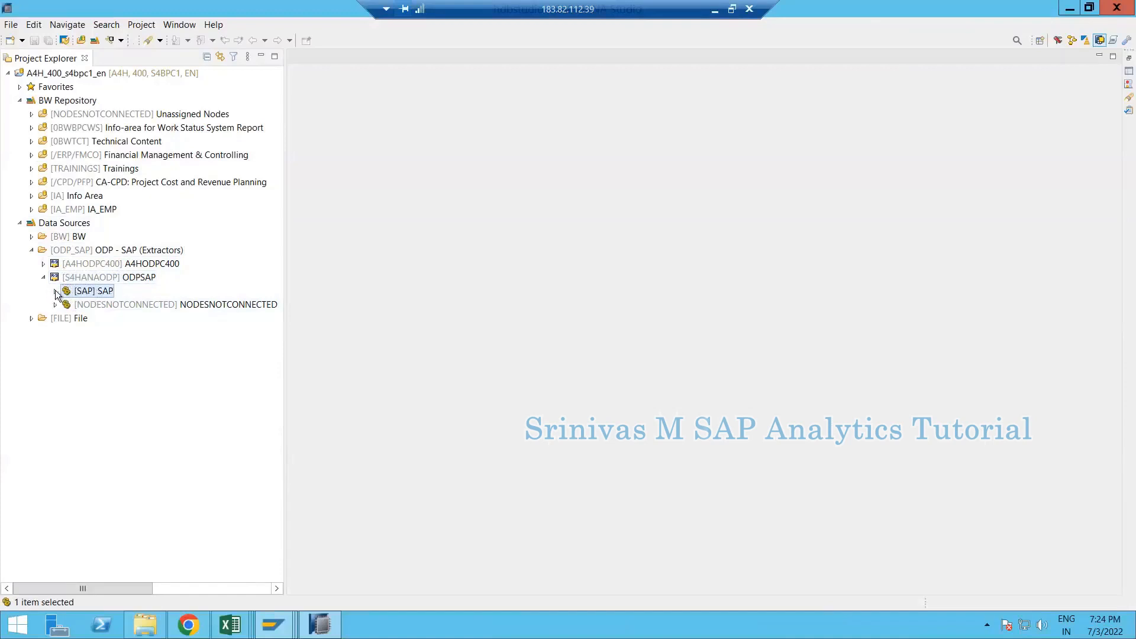
left_click(56, 292)
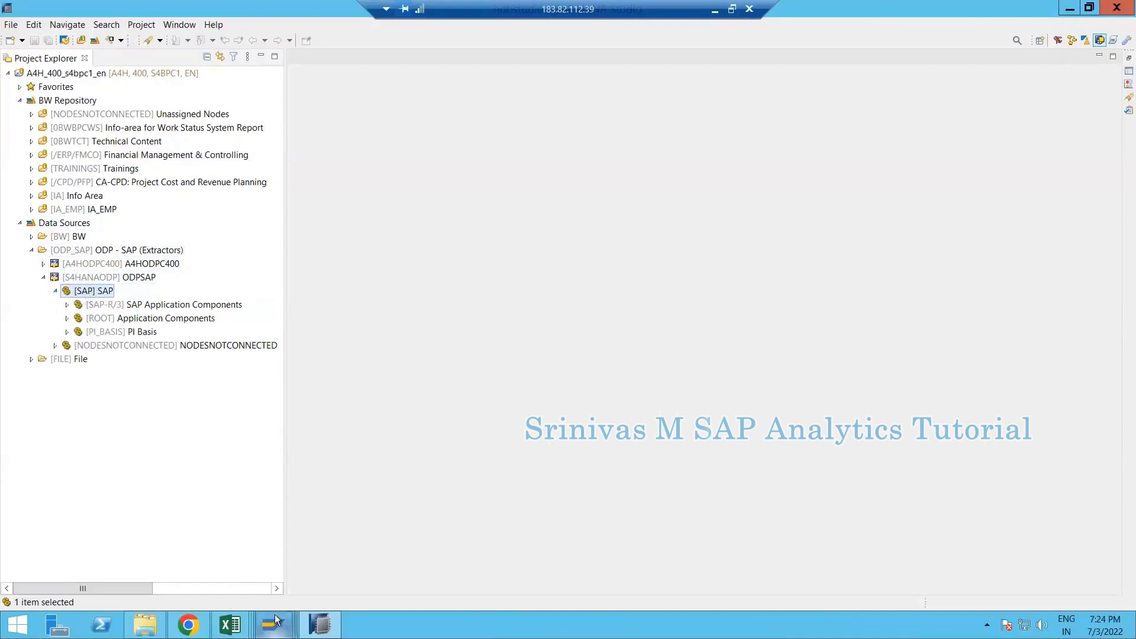
mouse_move(275, 620)
left_click(256, 552)
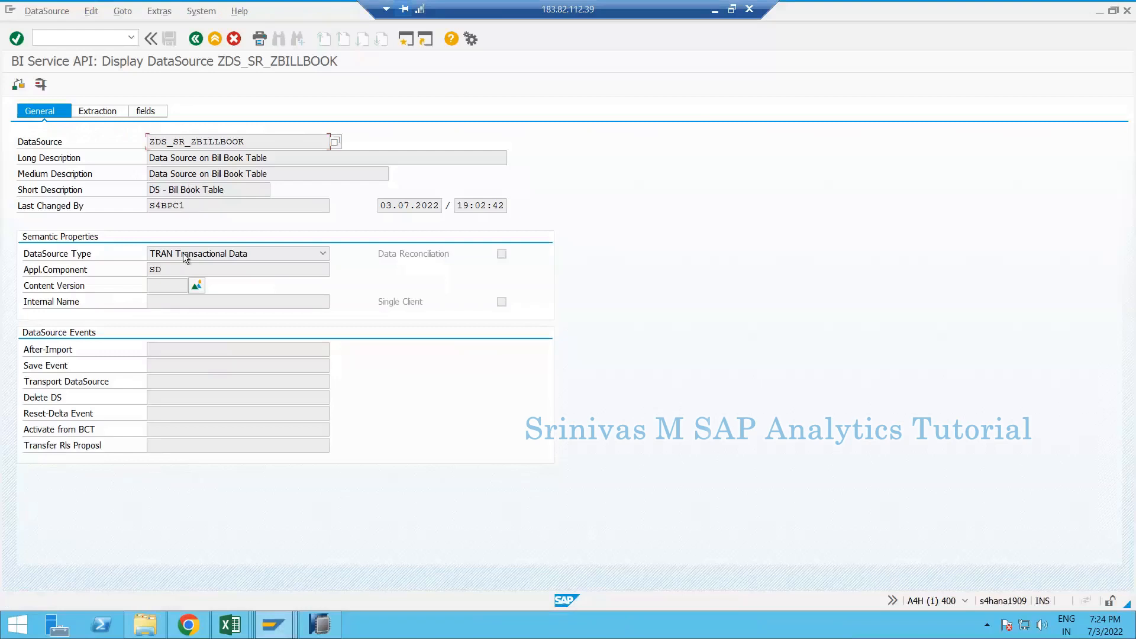
- Check in the Appl.Component F4 hierarchy that SD sits under SAP-R/3, then switch back to HANA Studio
left_click(233, 270)
key("F4")
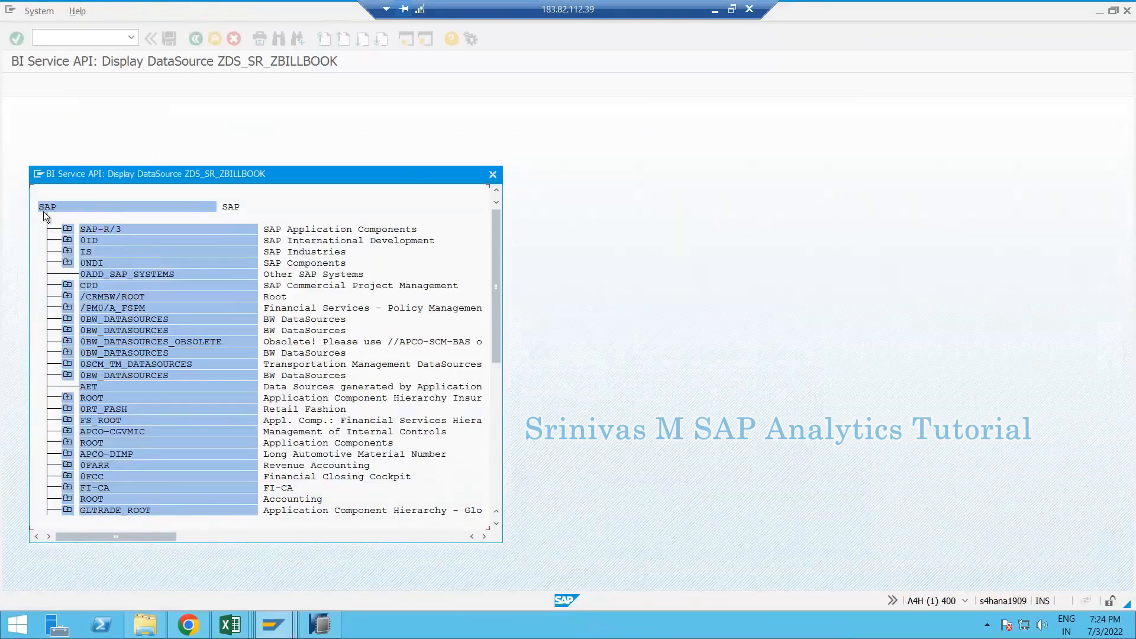
left_click(68, 228)
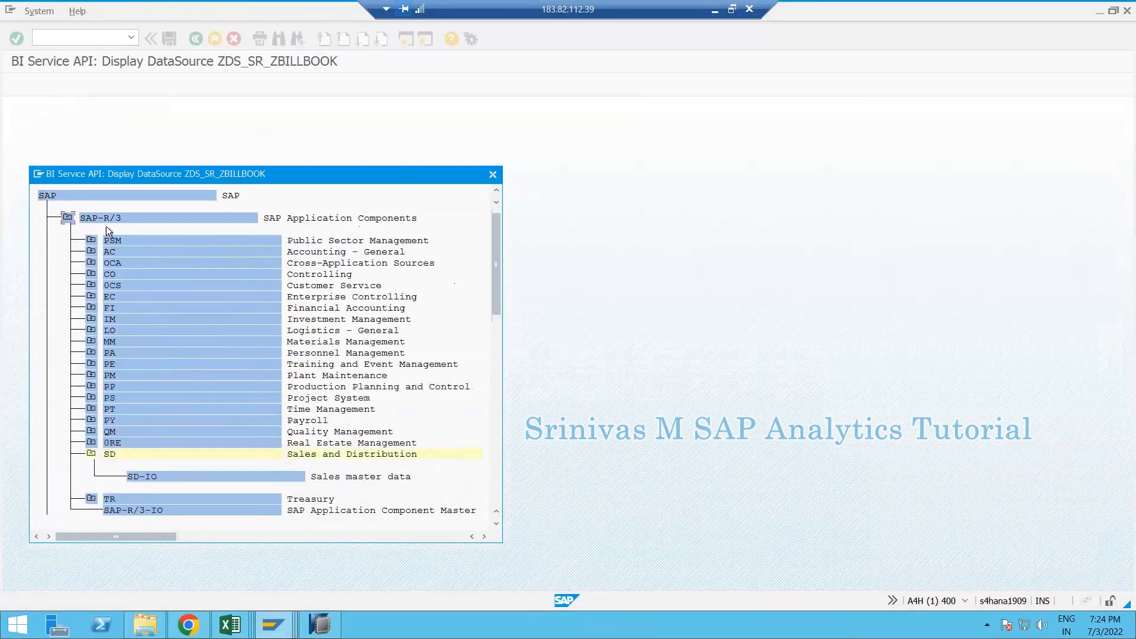
left_click(112, 456)
left_click(493, 175)
left_click(319, 624)
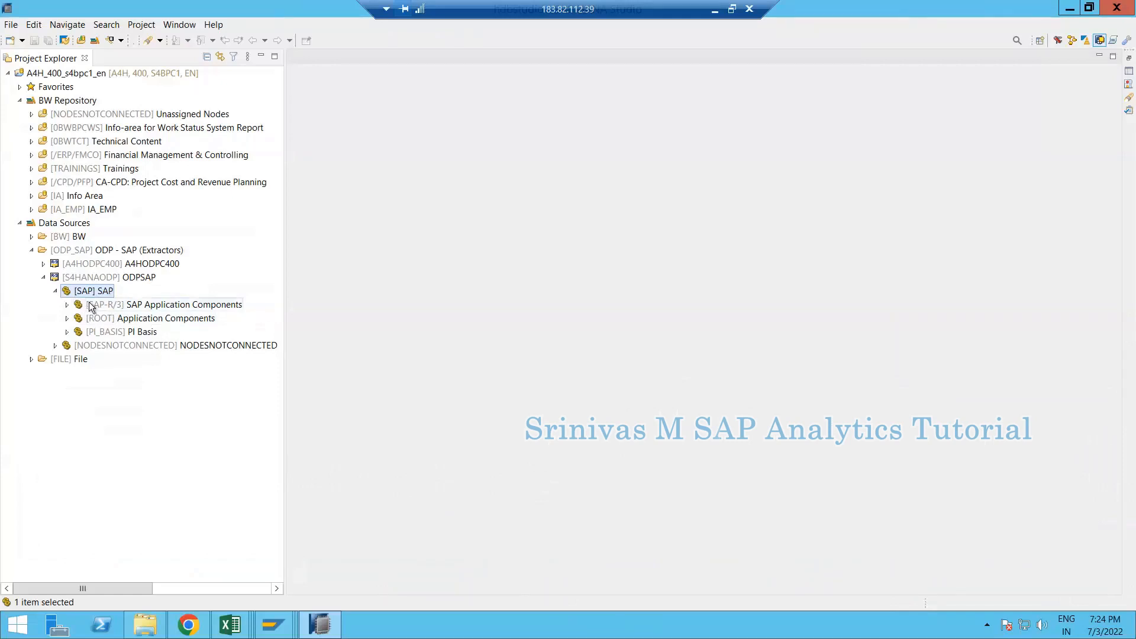
- Expand SAP Application Components > Sales and Distribution and widen the explorer to show its DataSources
left_click(123, 305)
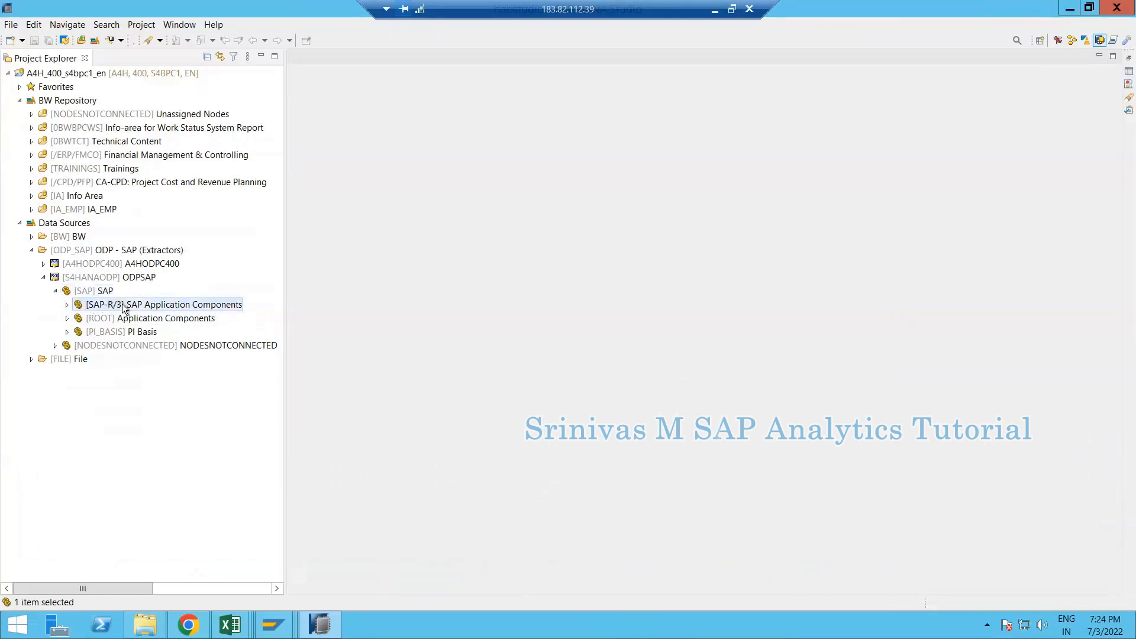
left_click(67, 305)
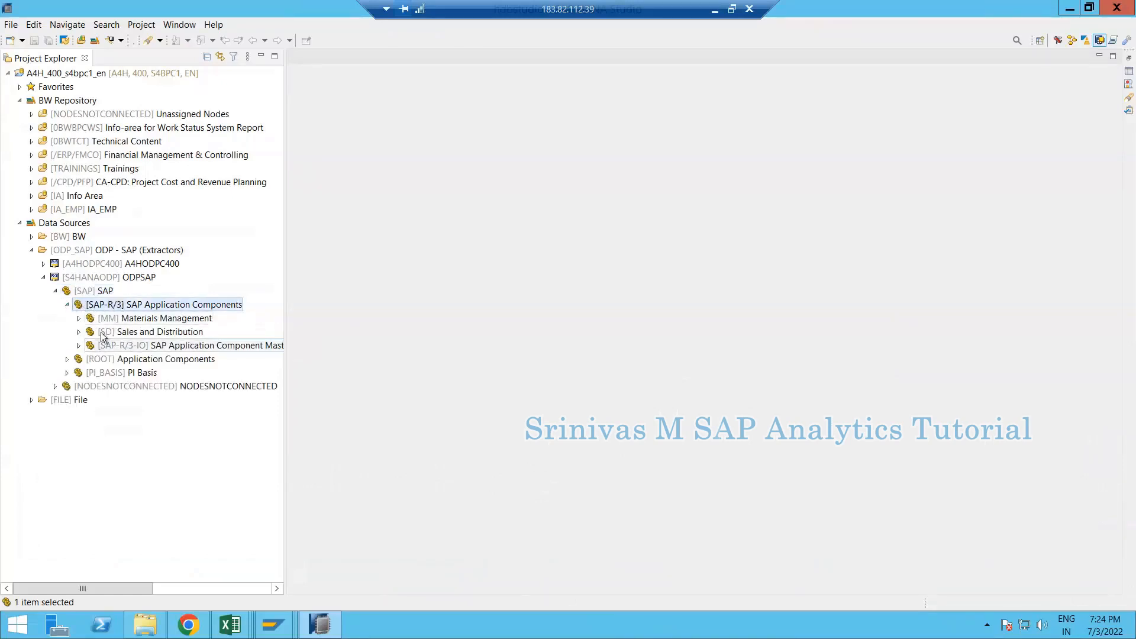
left_click(97, 332)
left_click(79, 332)
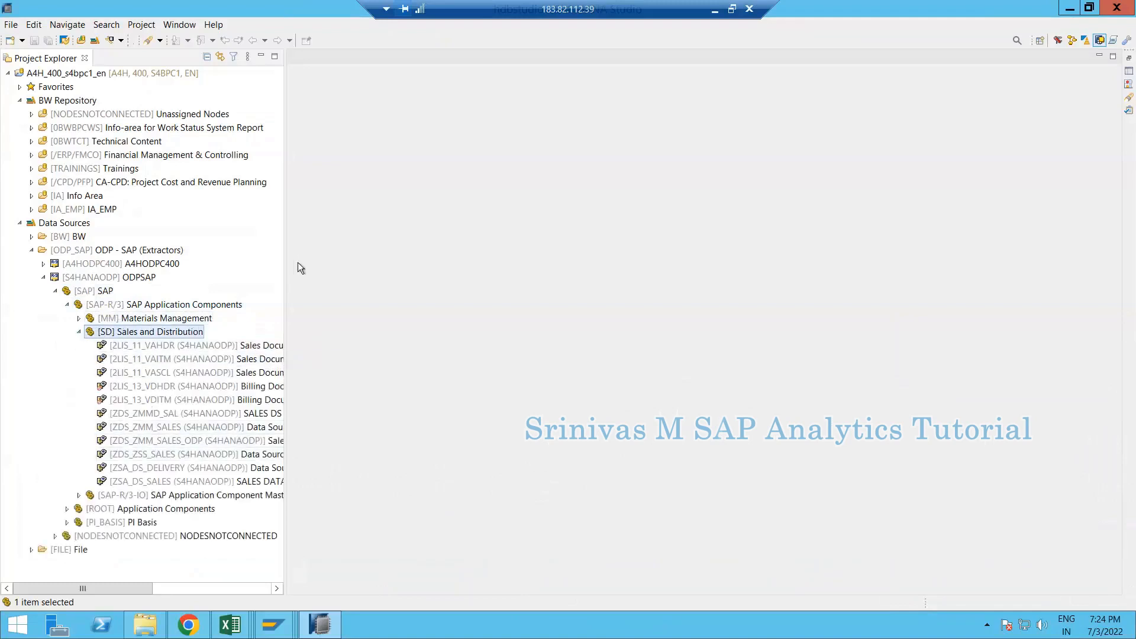
left_click_drag(290, 337, 378, 337)
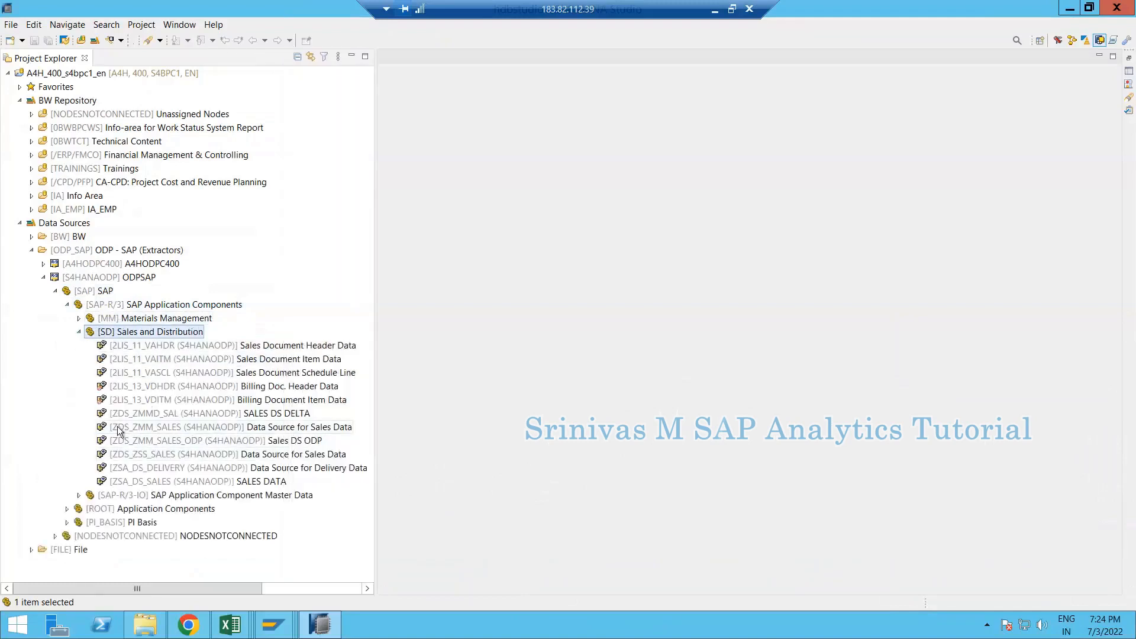
- Bring up the context menu for the Sales and Distribution node
right_click(138, 336)
left_click(90, 334)
right_click(131, 335)
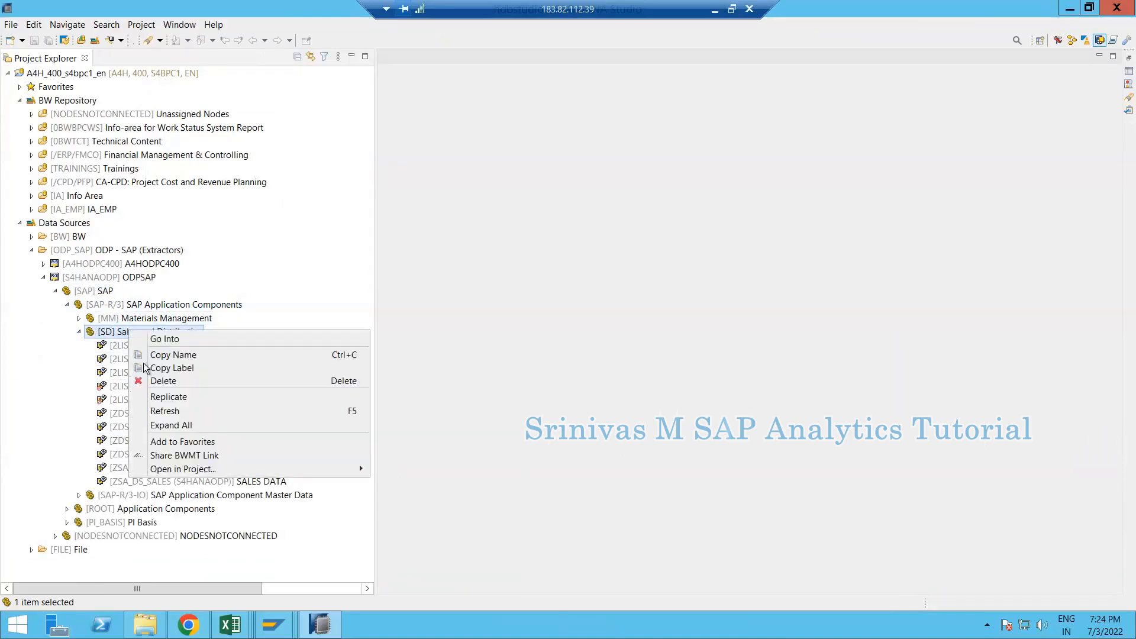
- Start replicating the SD DataSources and untick every DataSource in the list
left_click(201, 398)
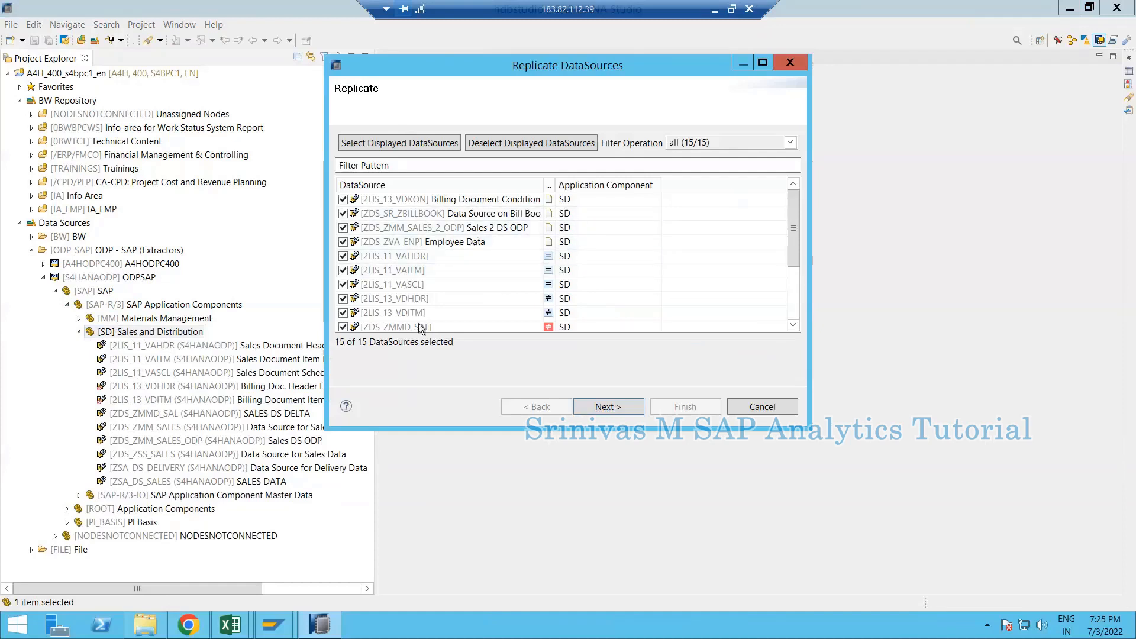
mouse_move(791, 258)
left_mouse_down()
mouse_move(792, 293)
mouse_move(792, 258)
left_mouse_up()
left_click(534, 147)
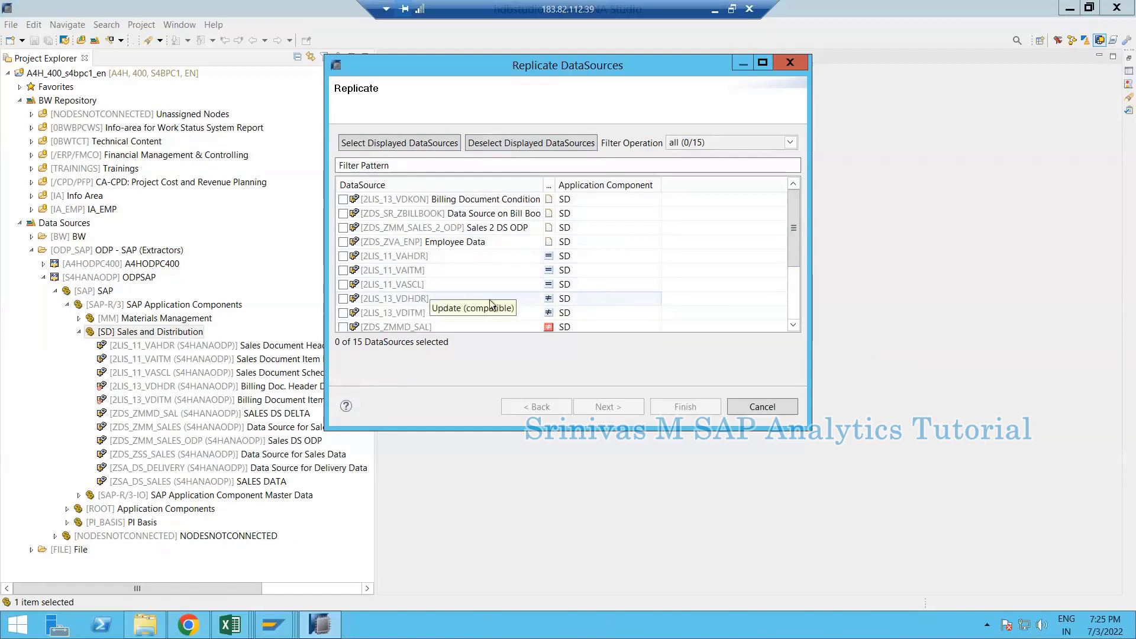
- Tick ZDS_SR_ZBILLBOOK, move to the options, and enable Activate New DataSources
left_click_drag(797, 247, 791, 289)
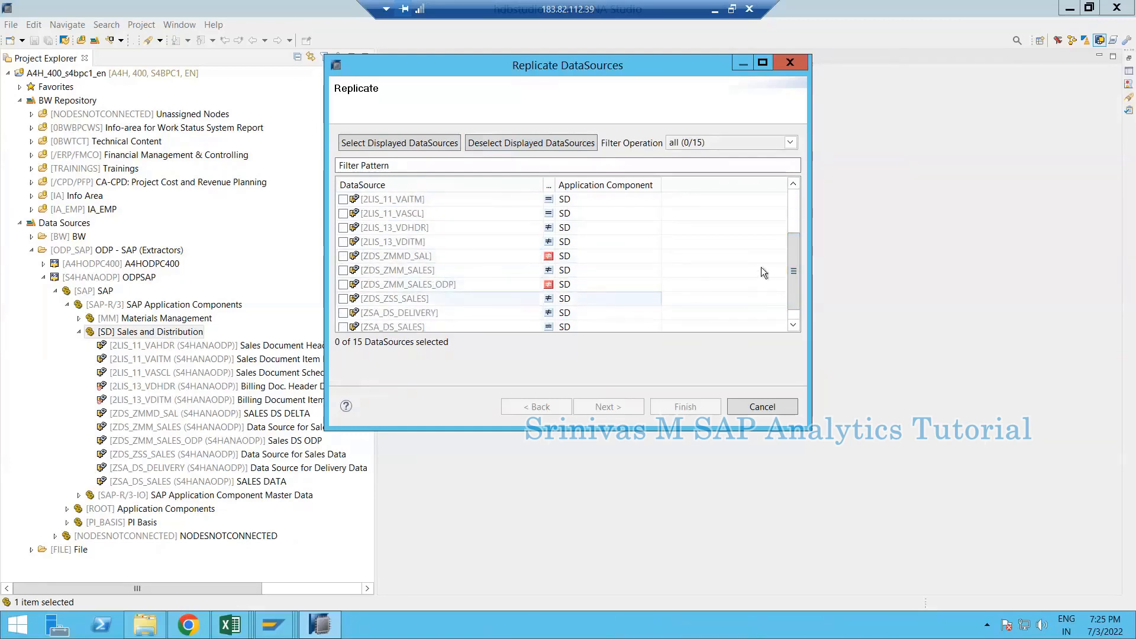
left_click_drag(793, 259, 795, 195)
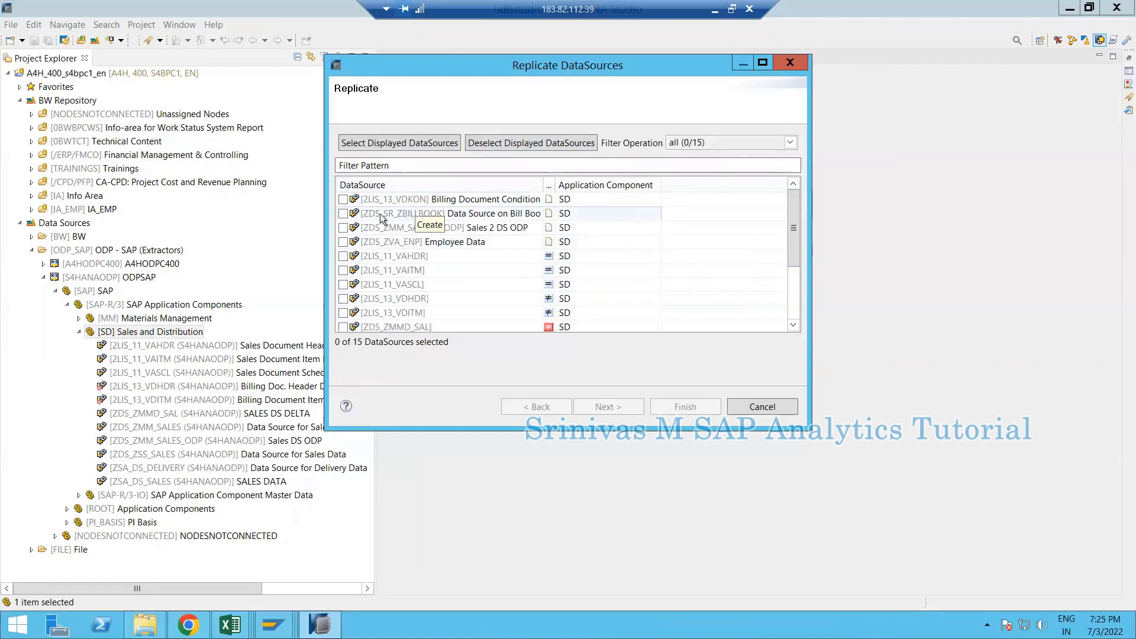
left_click(343, 213)
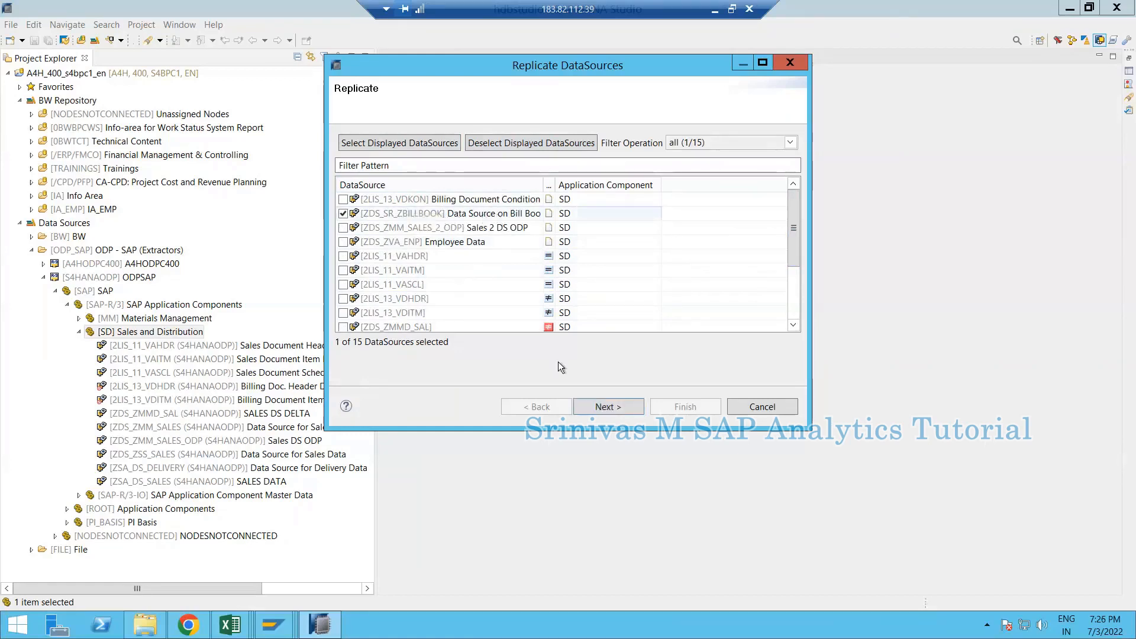
left_click(615, 407)
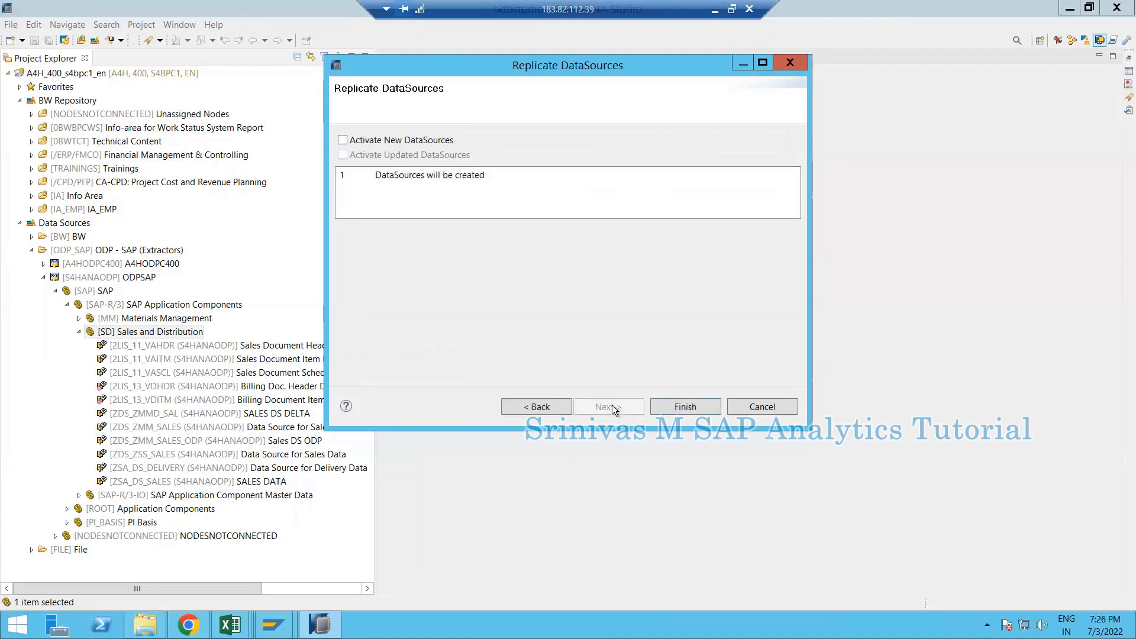
left_click(376, 144)
- Run the replication, confirm the job finished in the log, then refresh Sales and Distribution
left_click(668, 405)
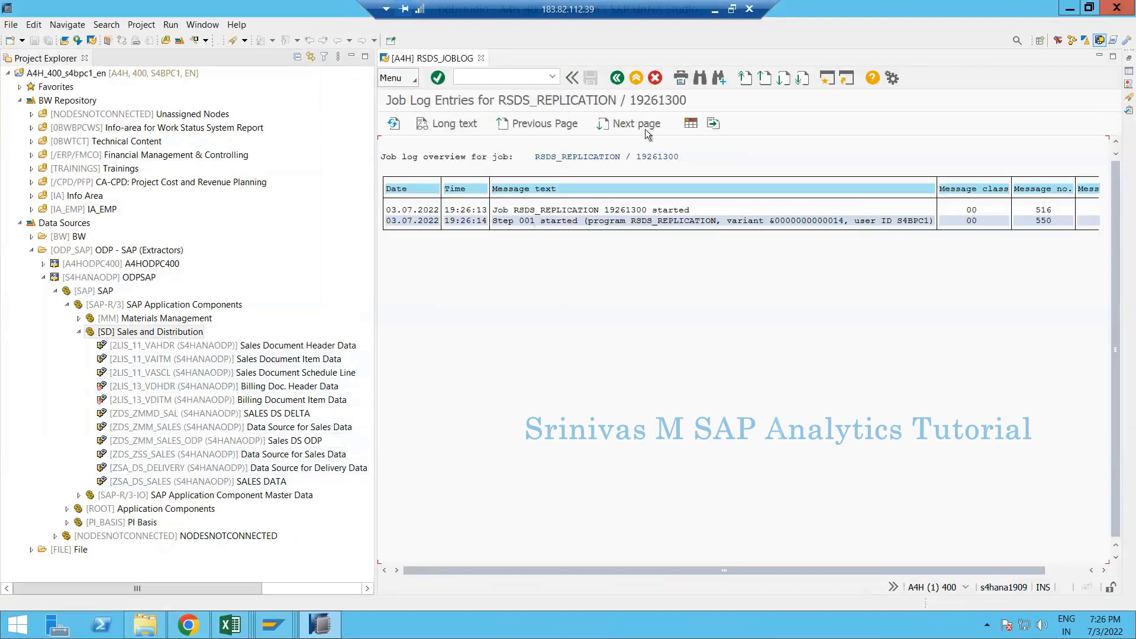
left_click(392, 125)
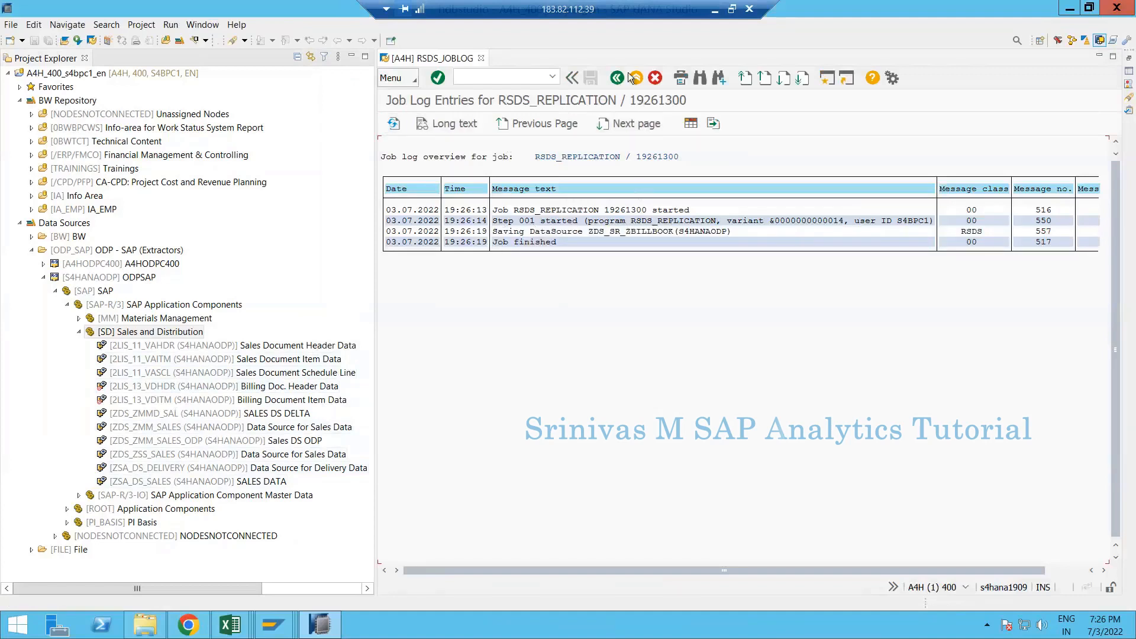
left_click(654, 78)
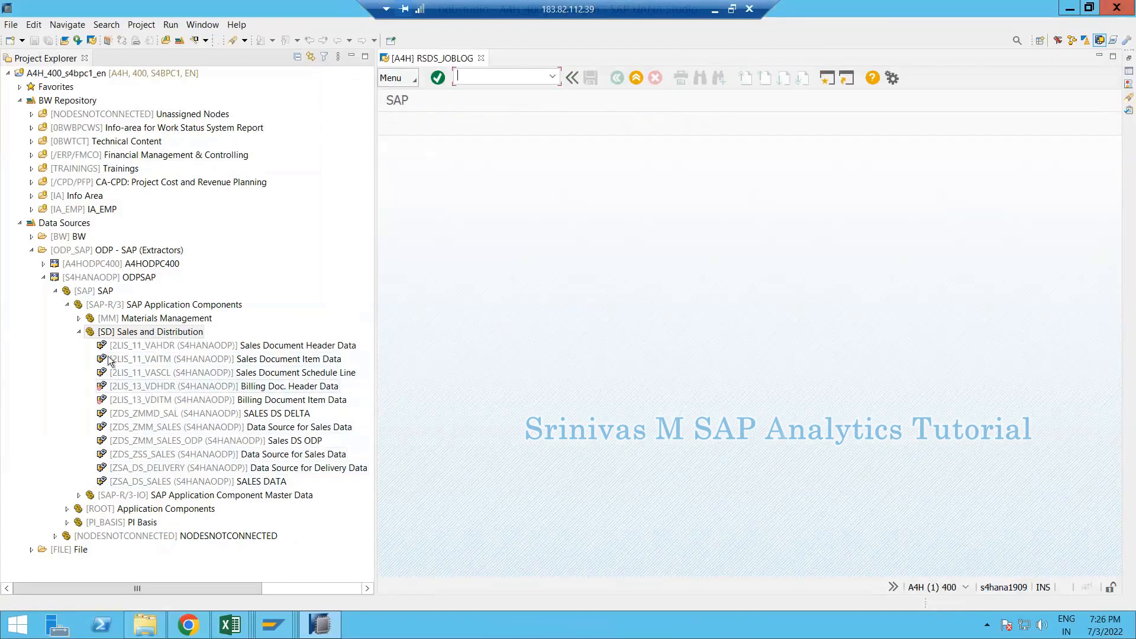
right_click(118, 336)
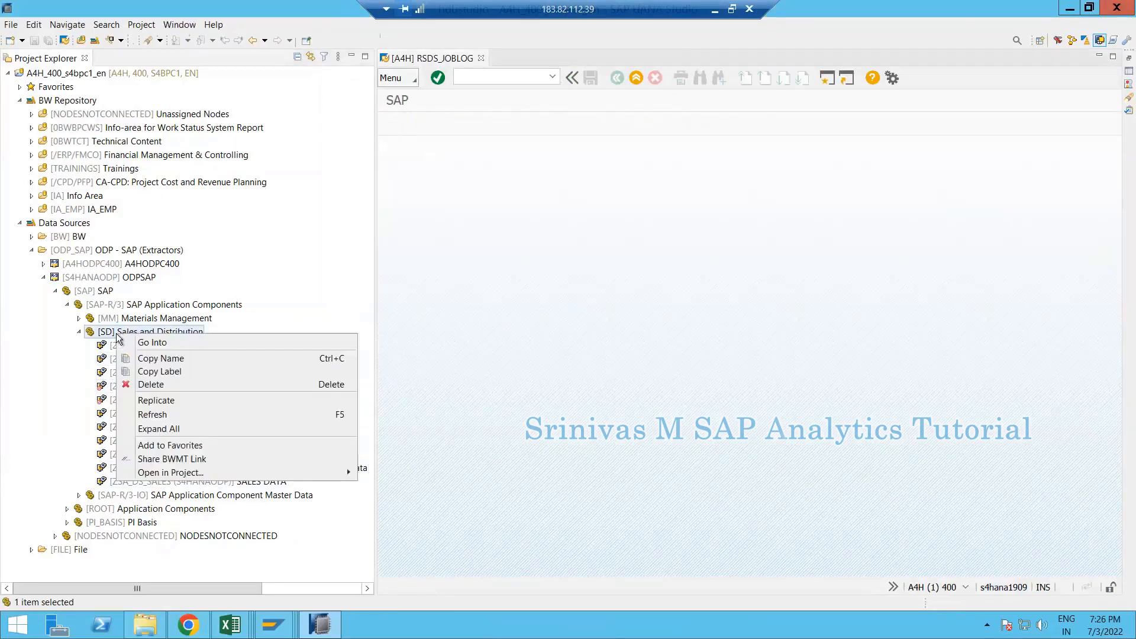
left_click(161, 415)
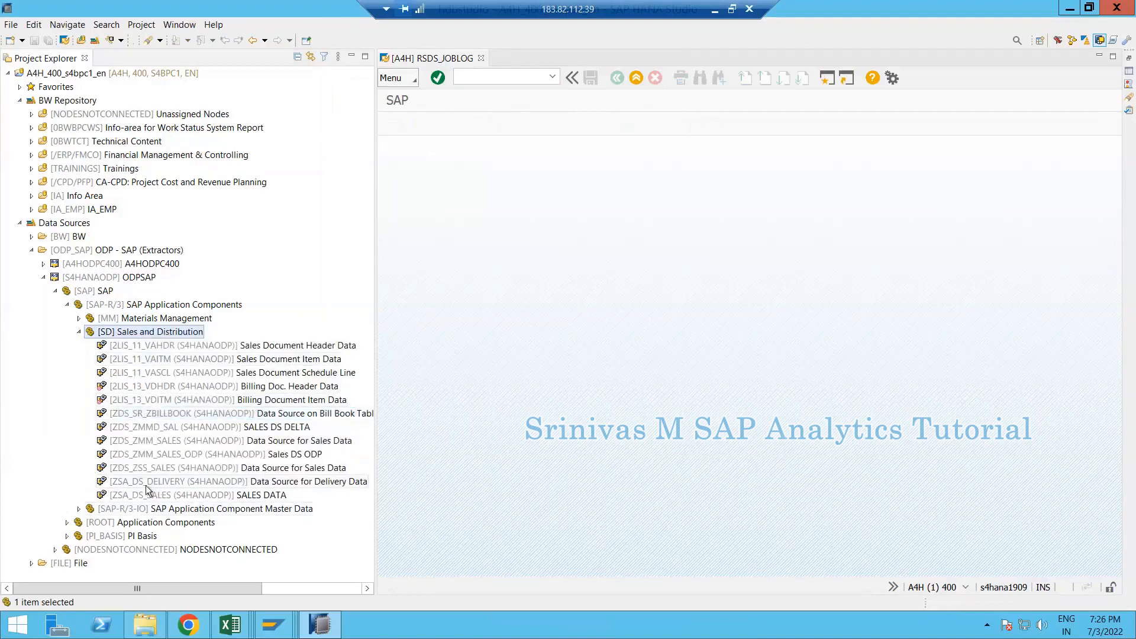
- Open ZDS_SR_ZBILLBOOK and view its Extraction and Fields tabs
left_click(156, 414)
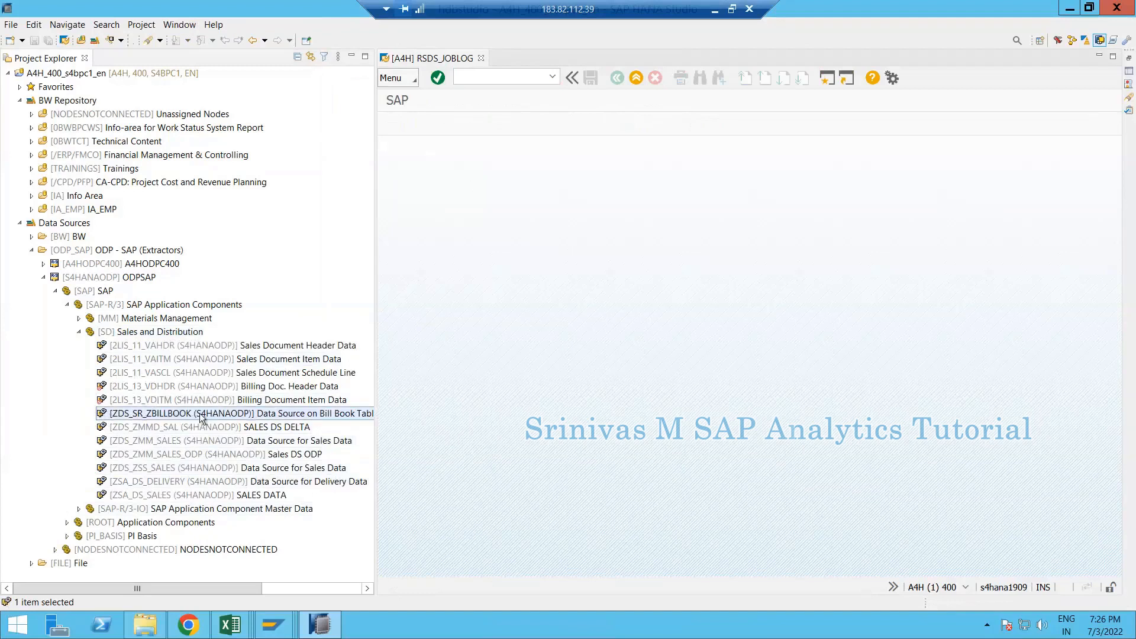
double_click(147, 413)
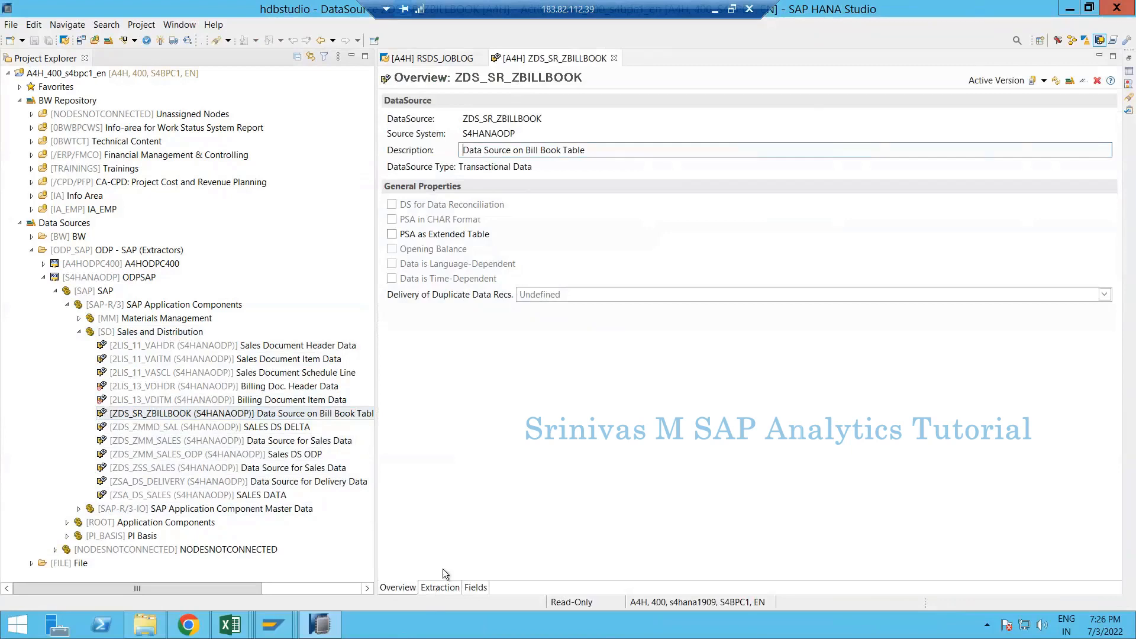
left_click(440, 587)
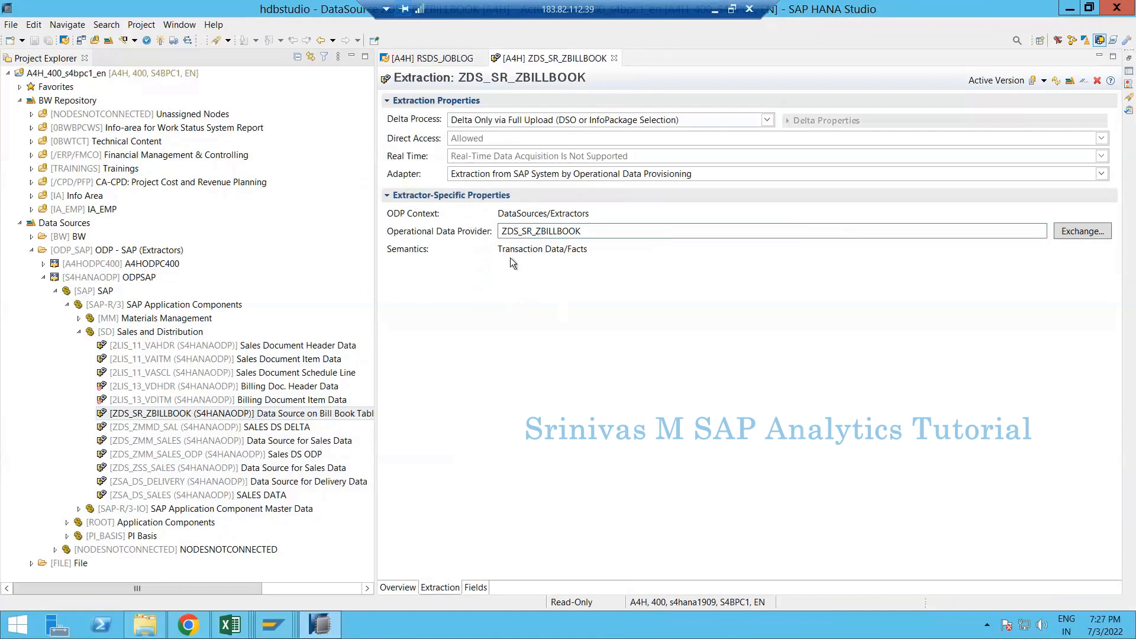
left_click(475, 587)
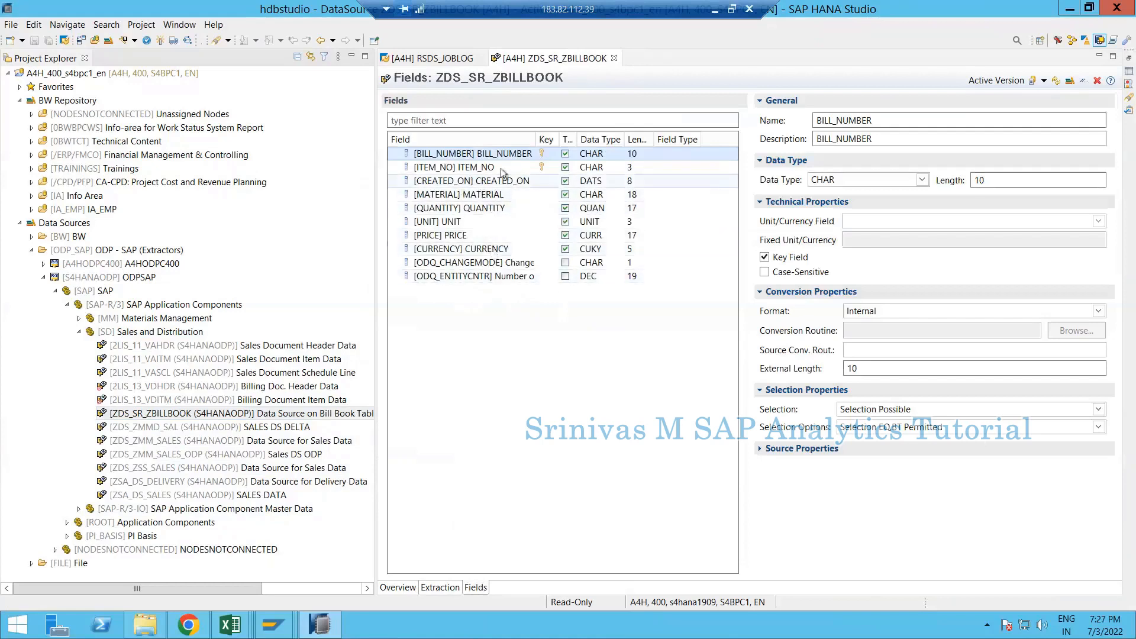
- Reselect ZDS_SR_ZBILLBOOK and the ODP - SAP (Extractors) folder in the project tree
left_click(206, 419)
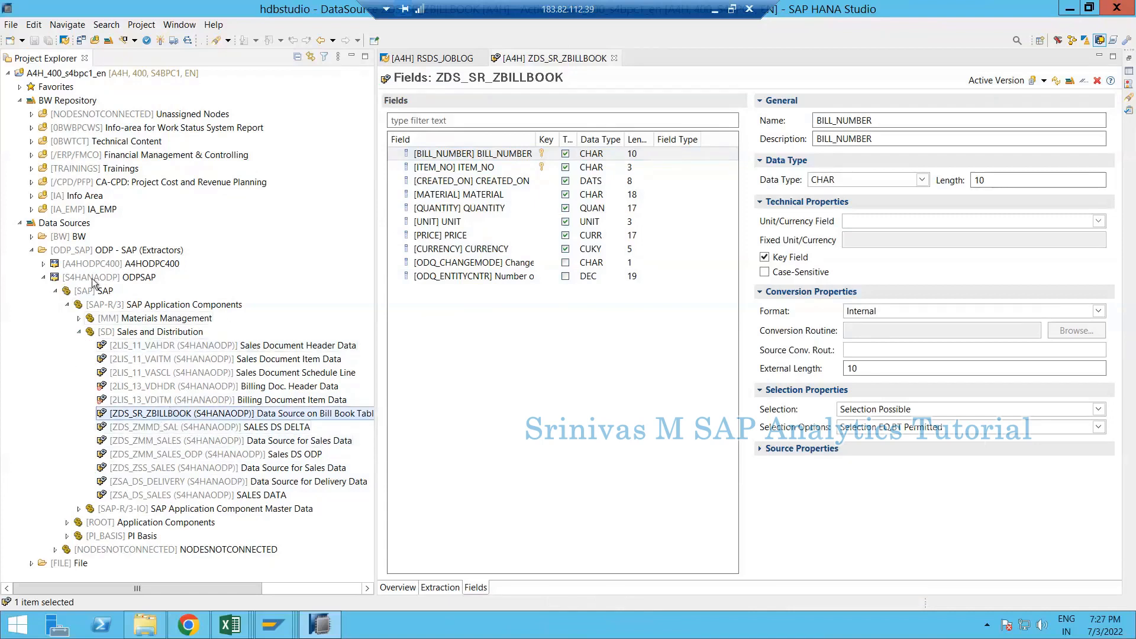
left_click(48, 251)
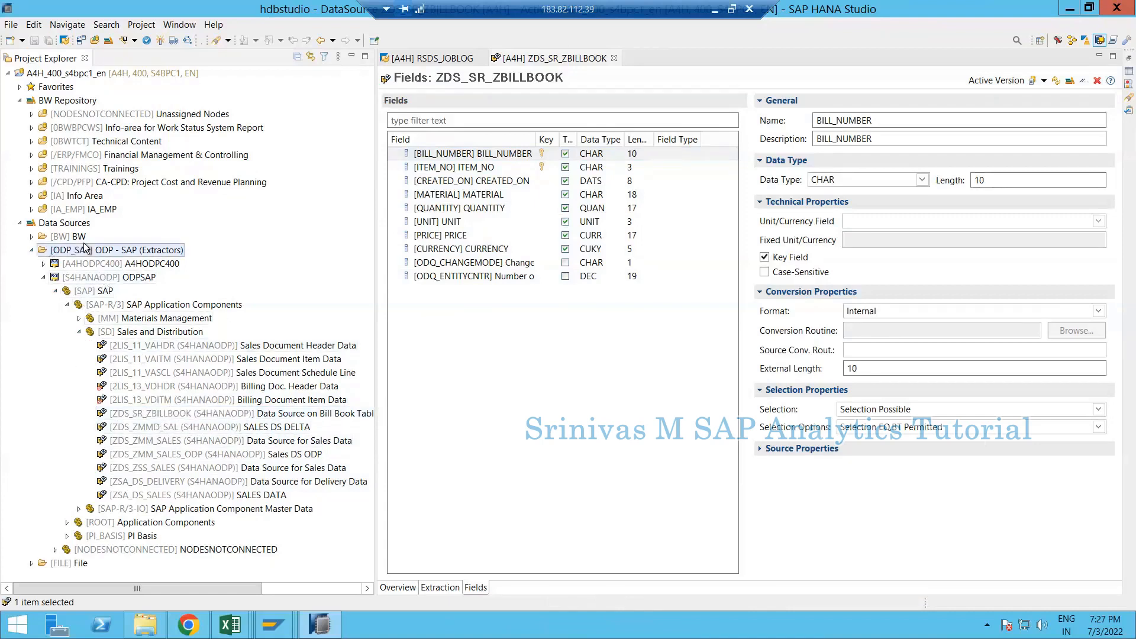
left_click(139, 418)
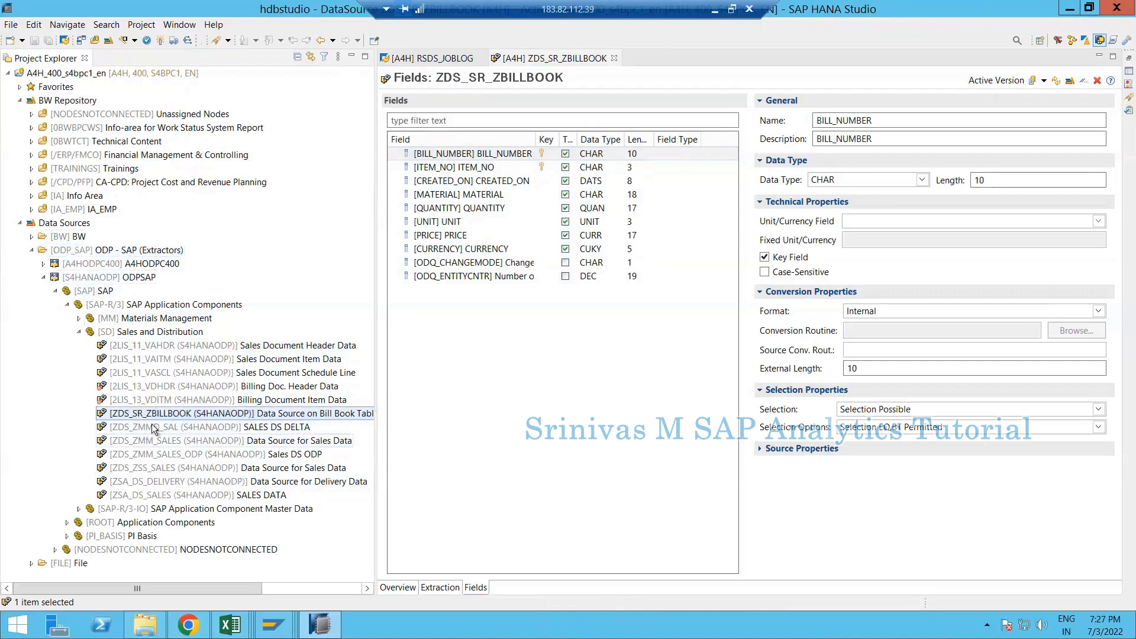
left_click(153, 427)
left_click(156, 414)
left_click(273, 625)
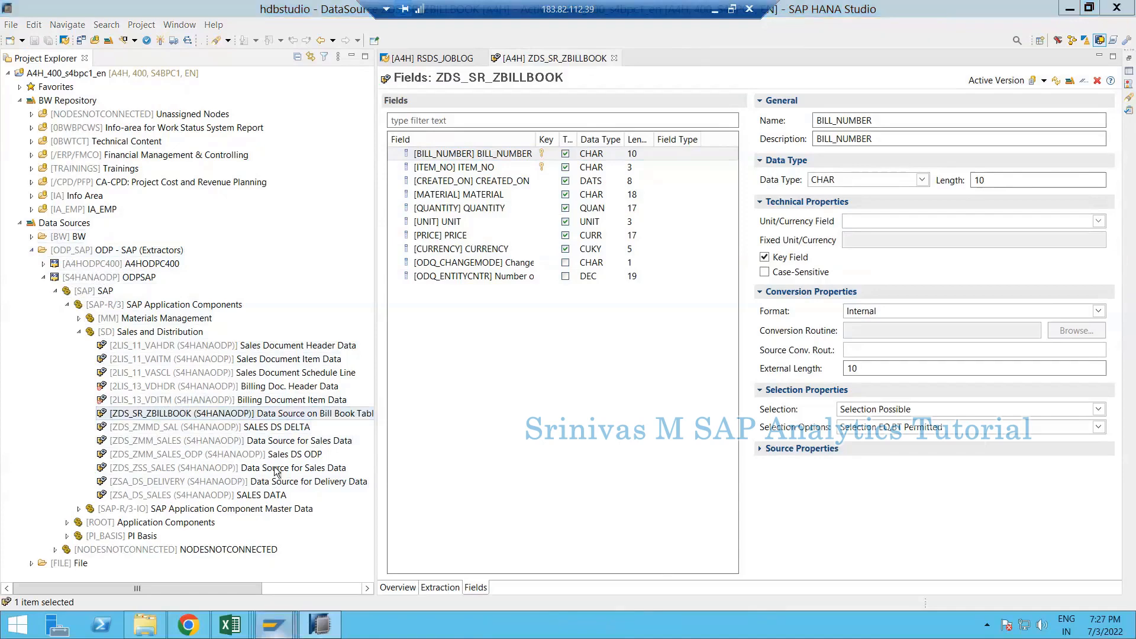
left_click(389, 559)
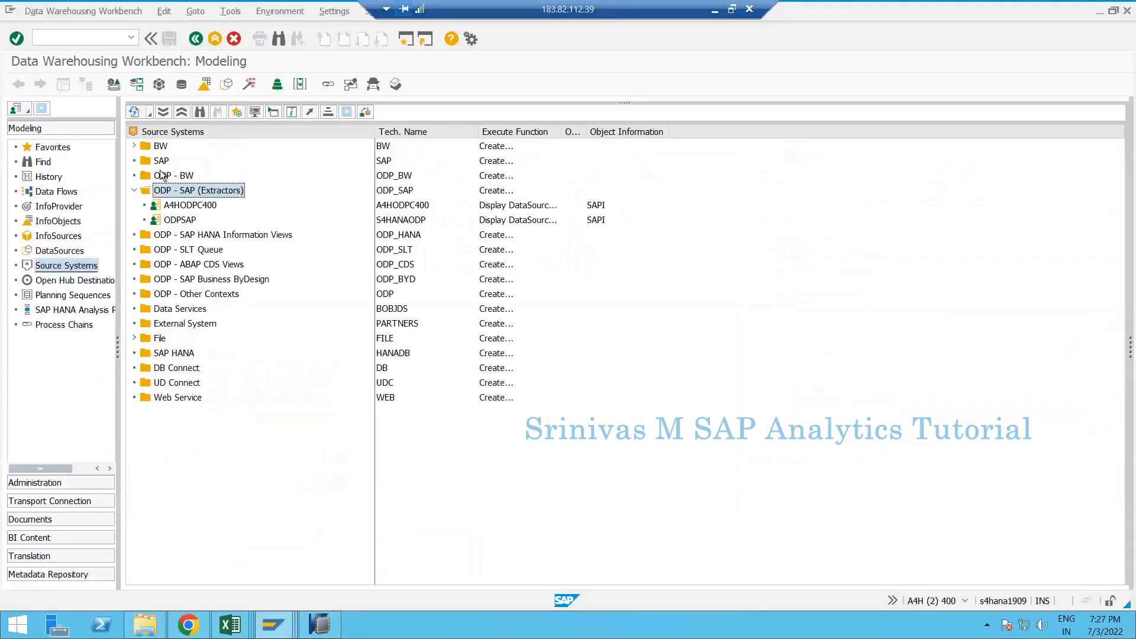
left_click(157, 161)
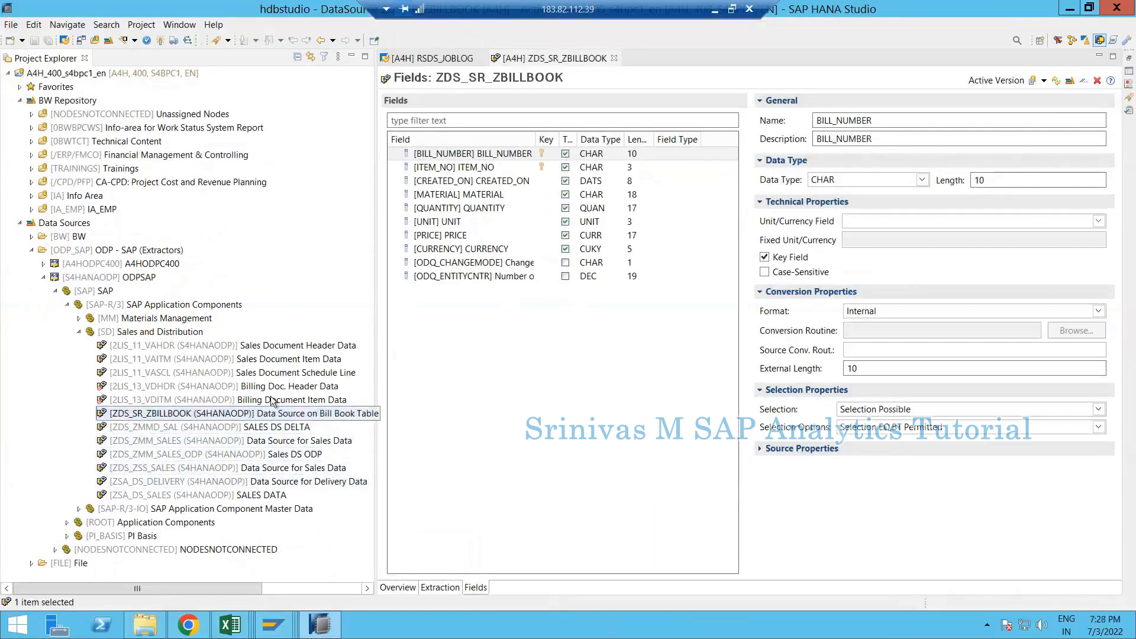
- Reopen ZDS_SR_ZBILLBOOK's Extraction tab and check for other DataSource versions (none exist)
double_click(191, 418)
left_click(426, 592)
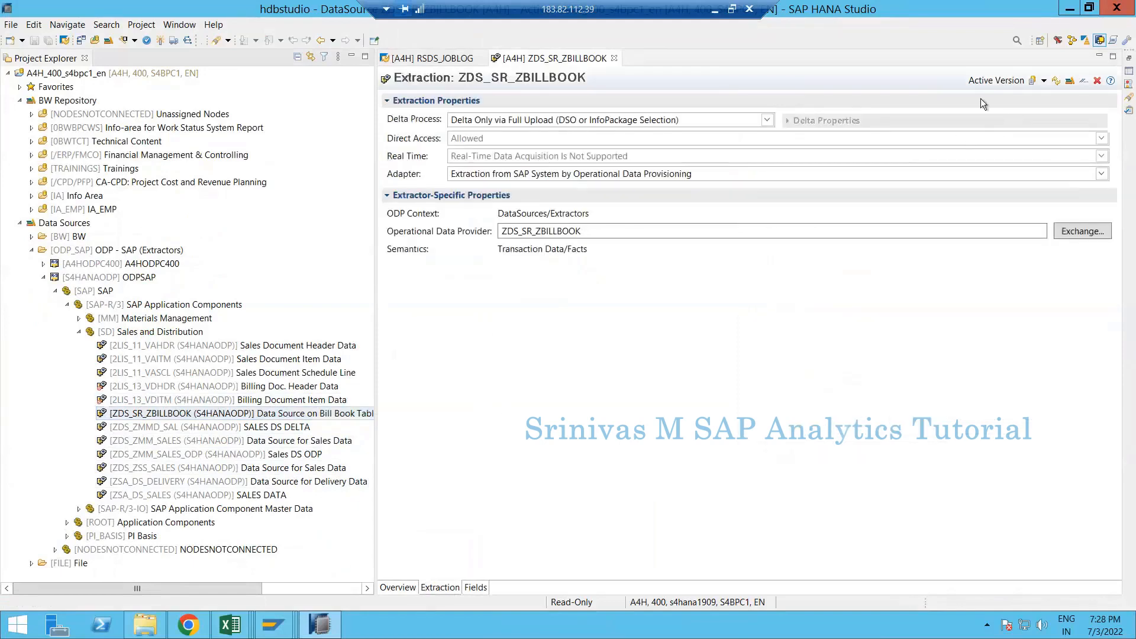
left_click(1043, 81)
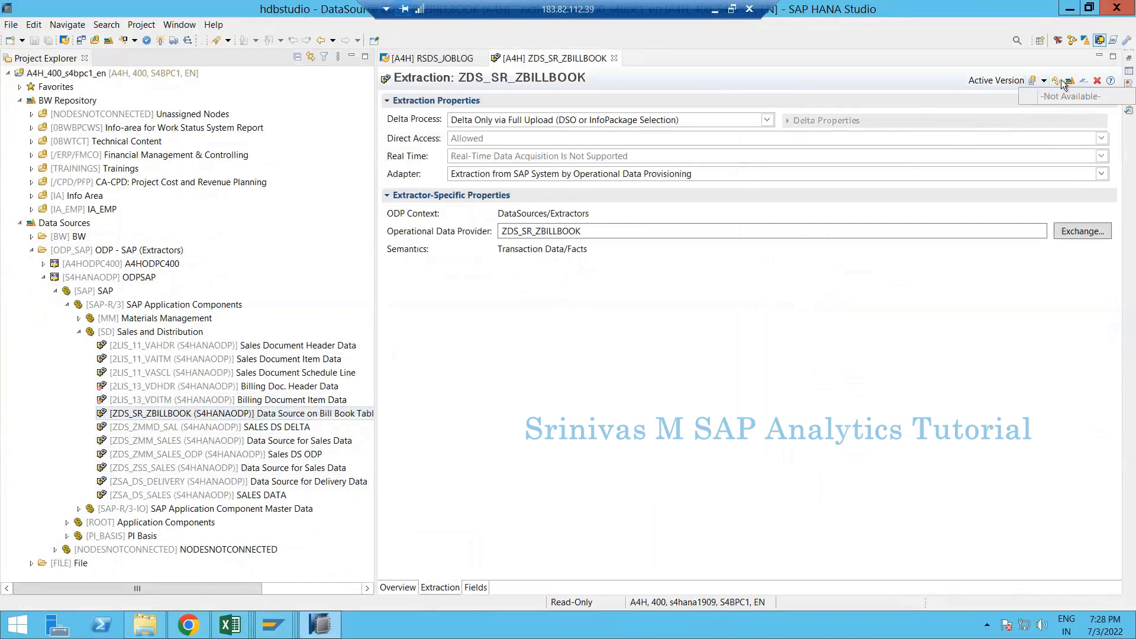
left_click(1054, 76)
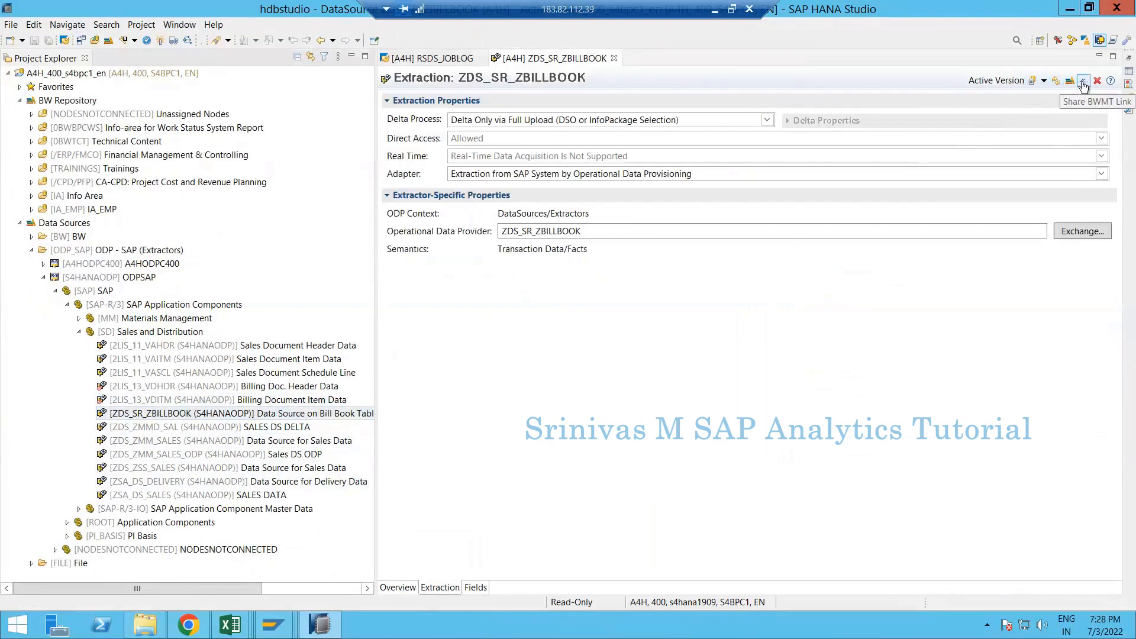
- Check the PSA /BIC/B0000344 requests in RSDWB, then close the requests list and RSDWB session
left_click(1068, 82)
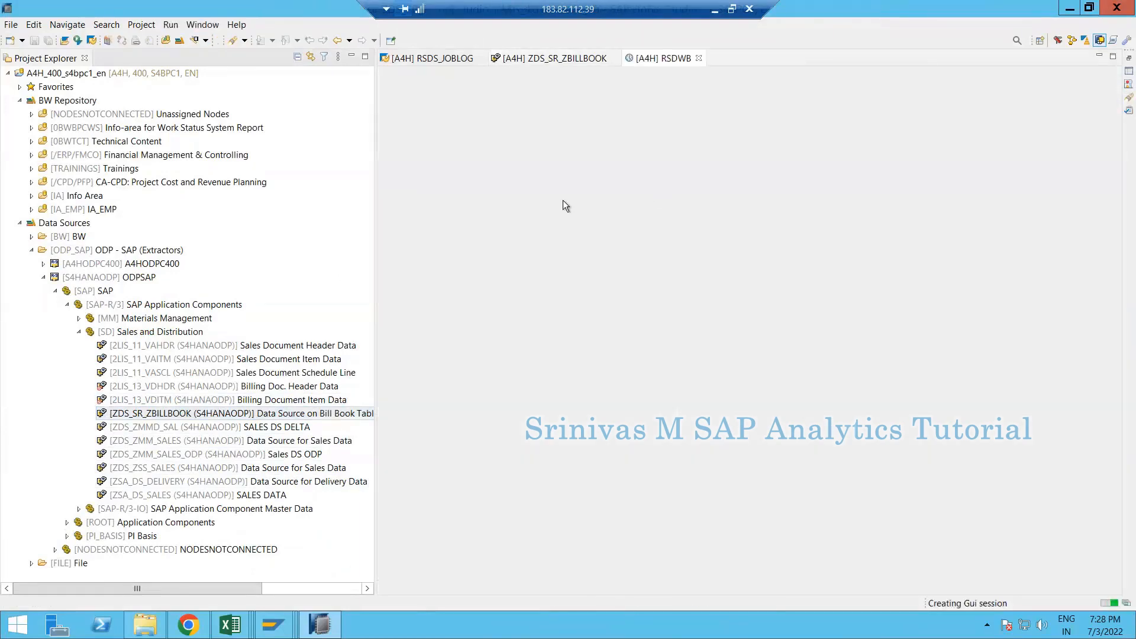
left_click(722, 445)
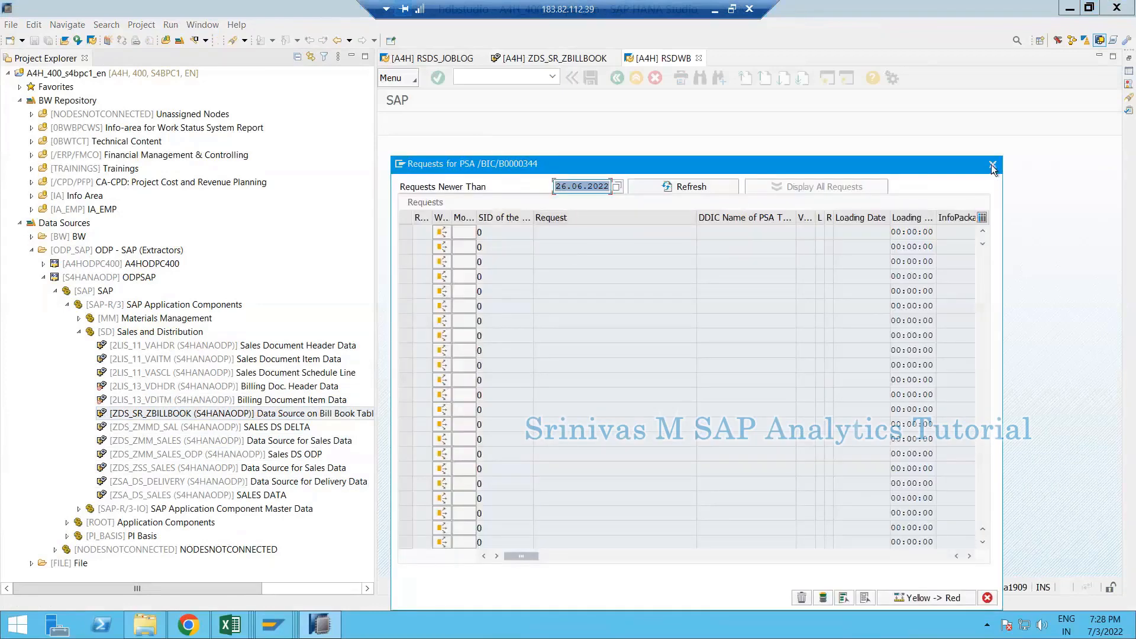
left_click(993, 164)
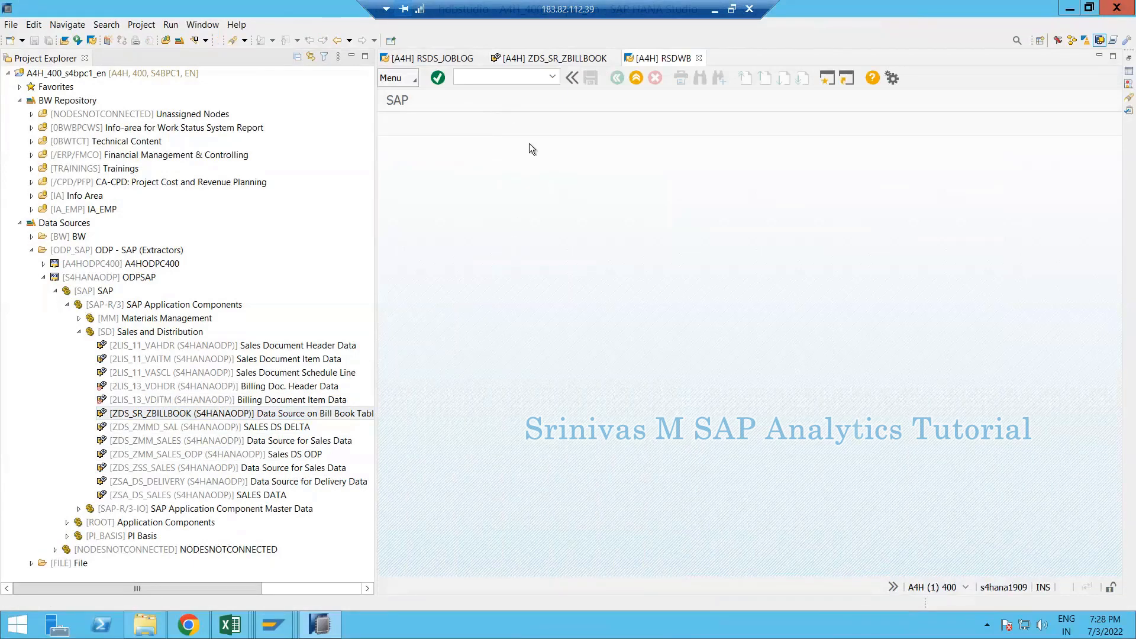
left_click(572, 78)
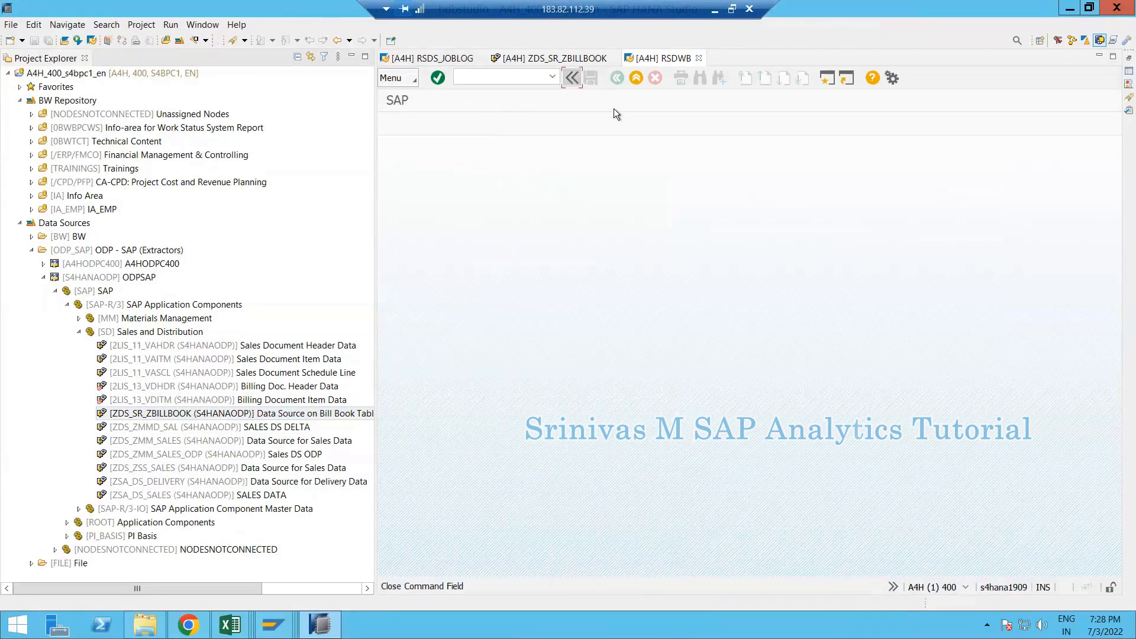
left_click(698, 58)
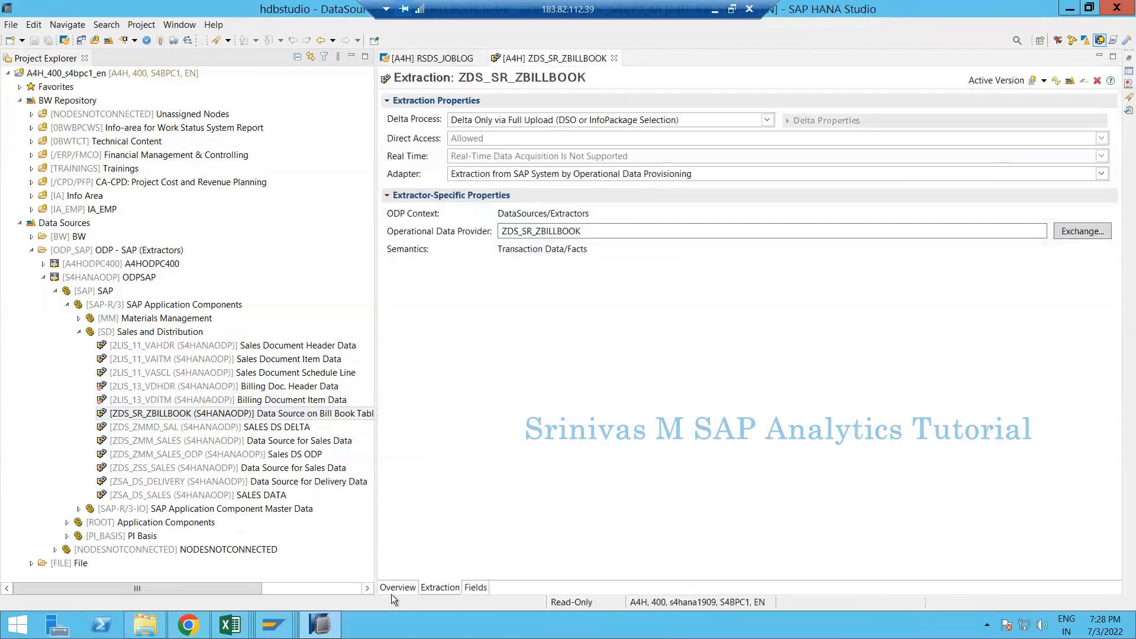
- Cycle through ZDS_SR_ZBILLBOOK's Overview, Extraction and Fields tabs, ending on its 10-field list
left_click(395, 588)
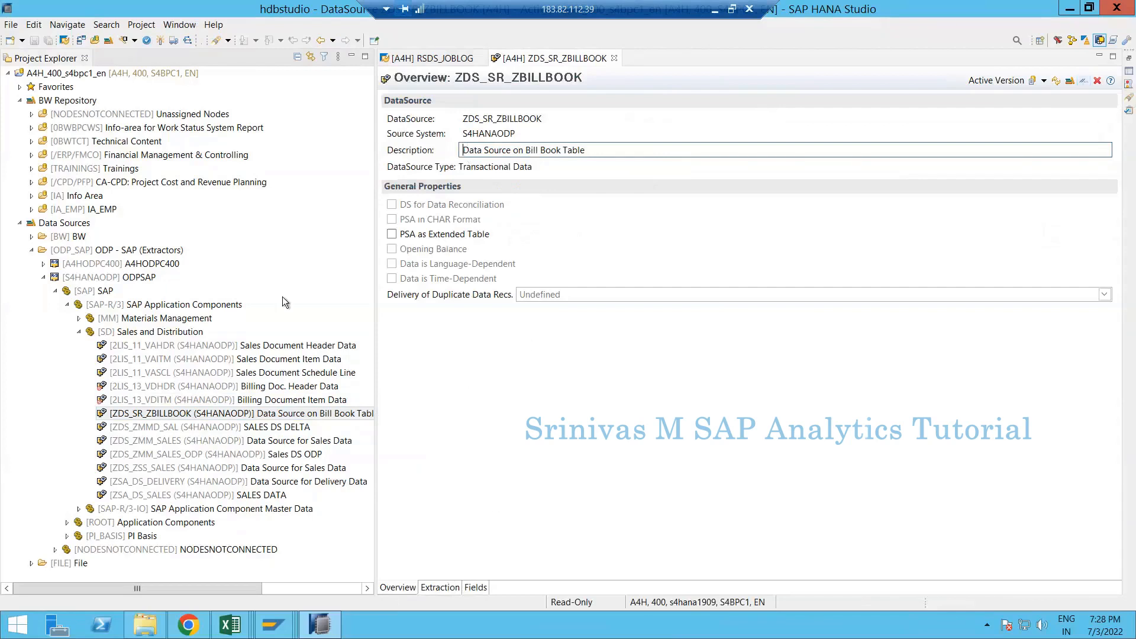
left_click(147, 417)
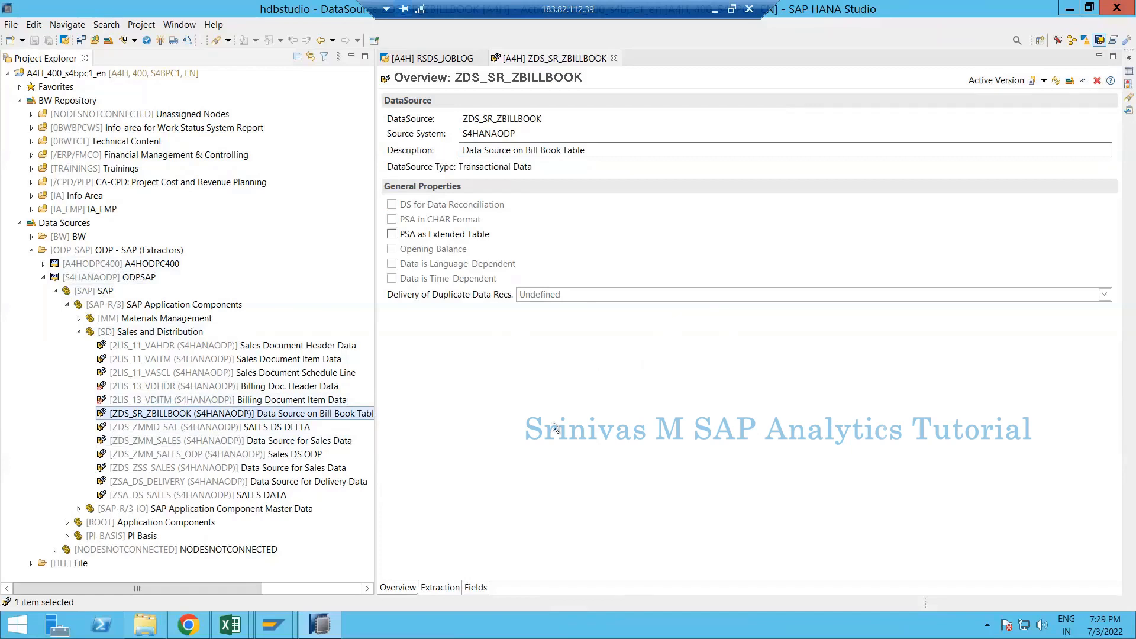
left_click(446, 589)
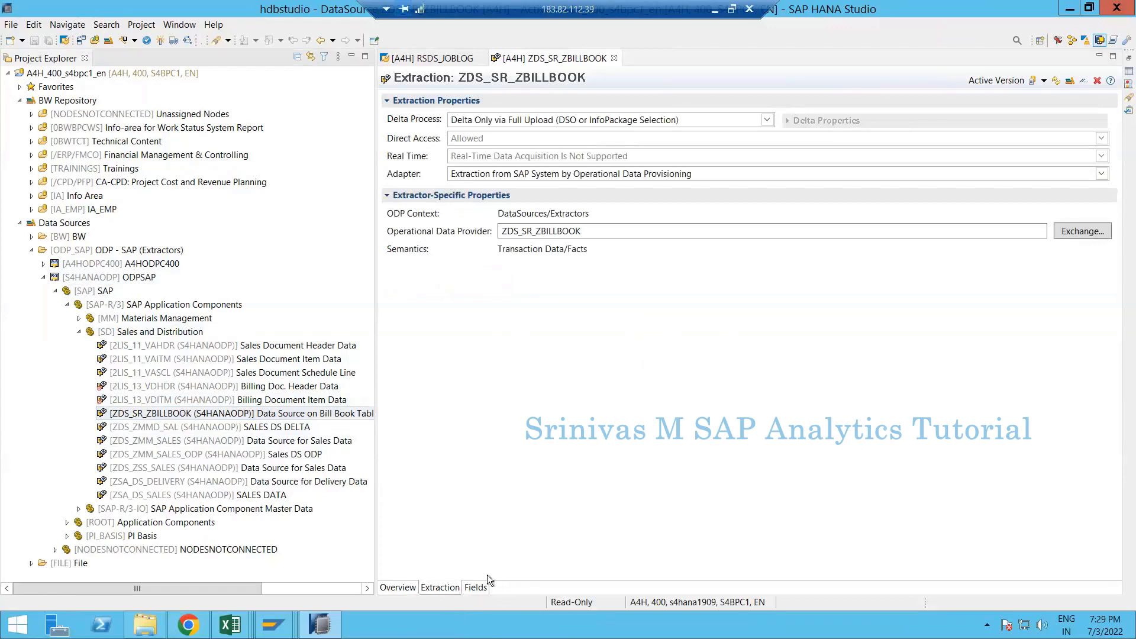
left_click(475, 588)
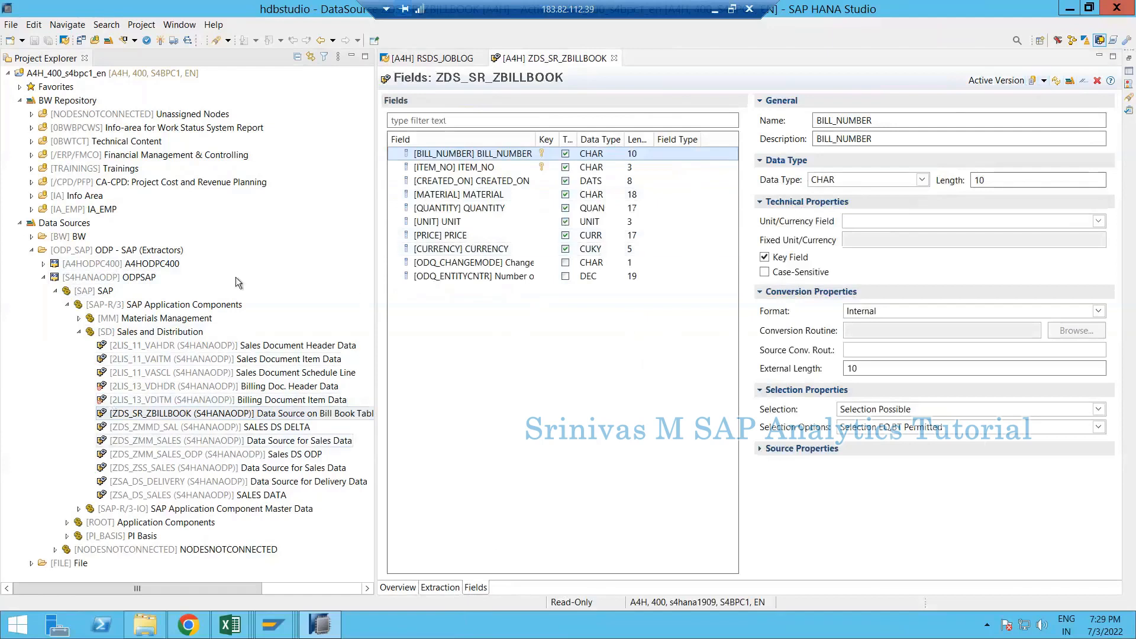
double_click(112, 412)
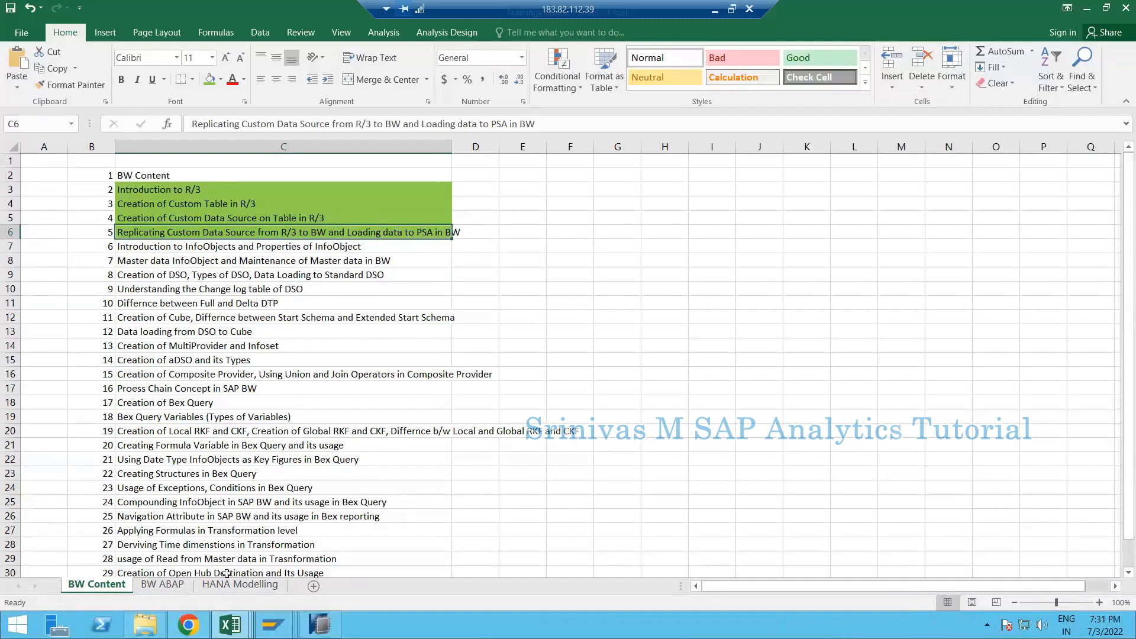
- Open the BW Assignments workbook from the Documents\BW Training folder
mouse_move(145, 624)
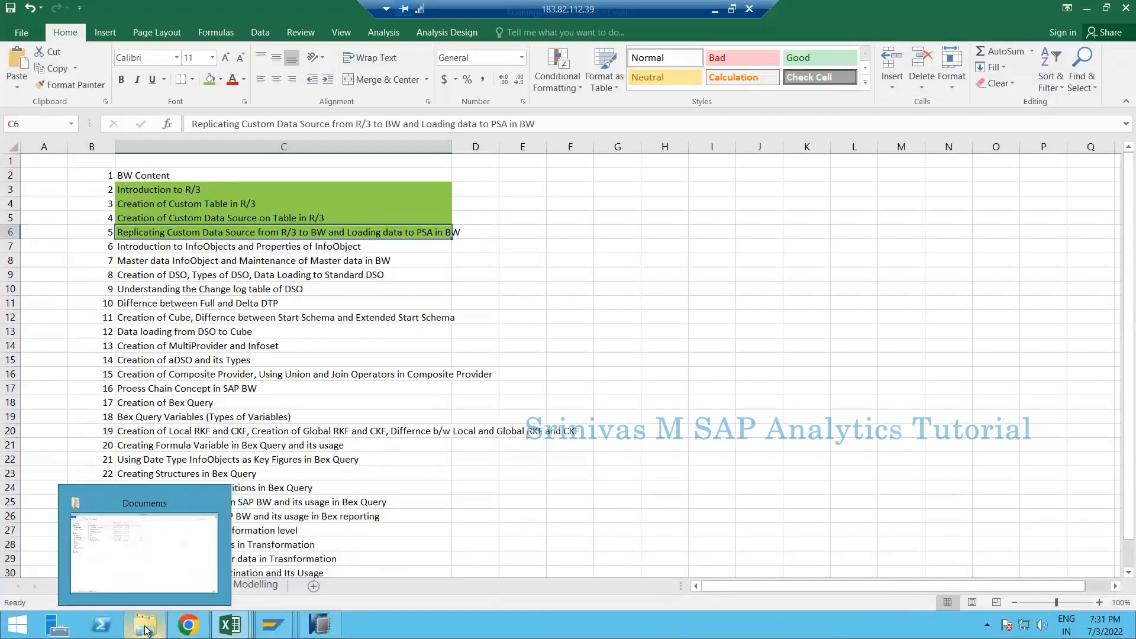
left_click(152, 543)
double_click(189, 93)
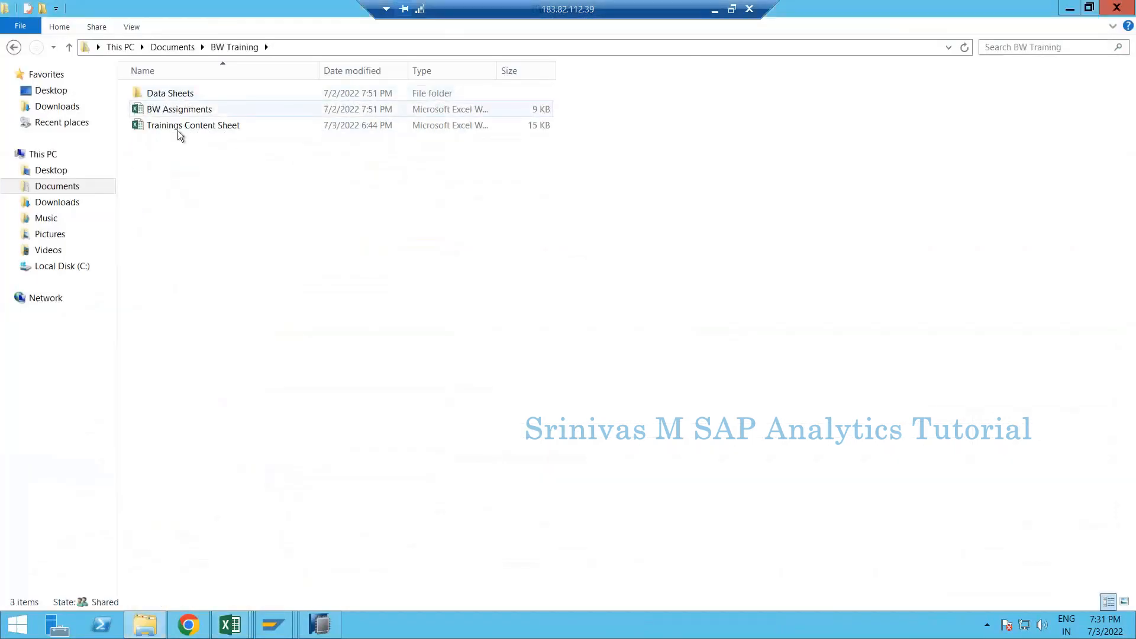
left_click(182, 129)
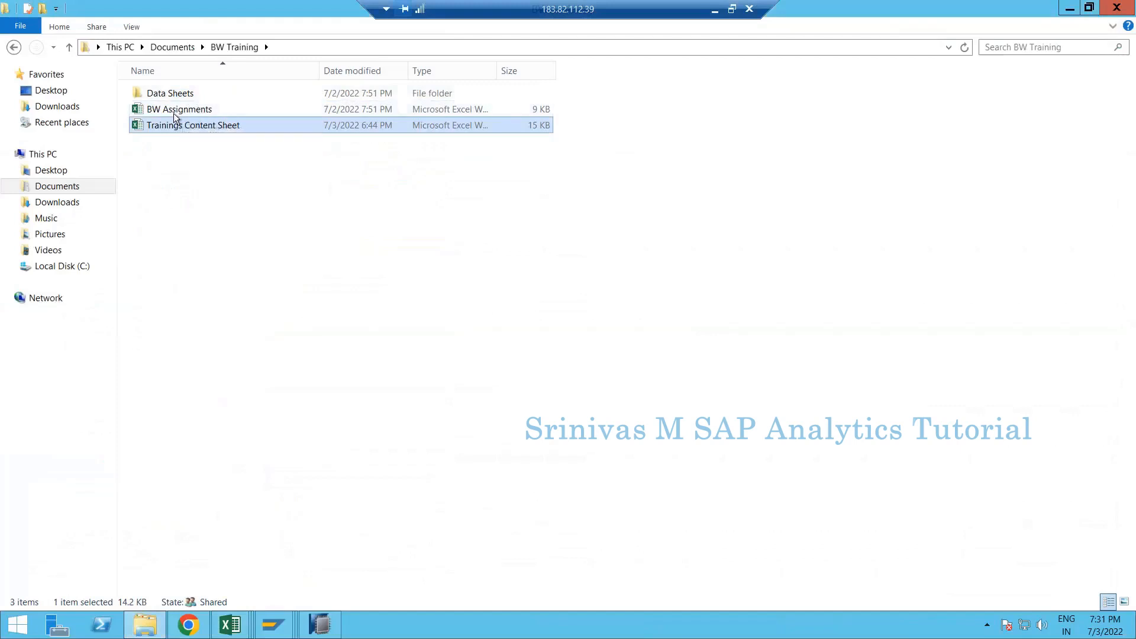
left_click(229, 113)
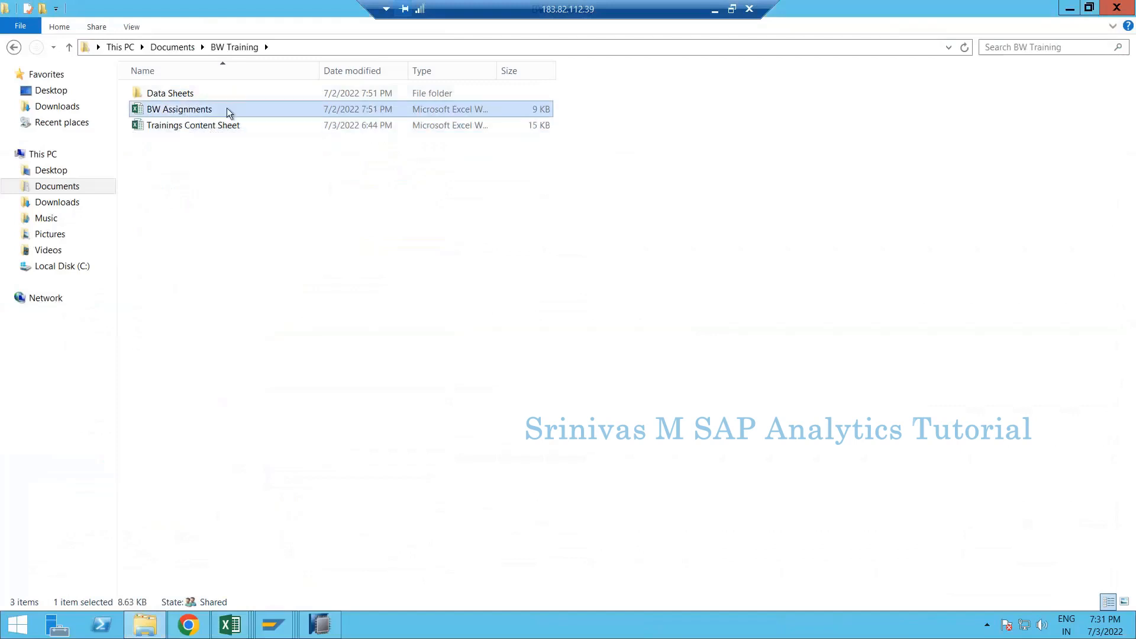
double_click(180, 113)
- Dismiss the already-open prompt and add a new sheet named Day3
left_click(545, 353)
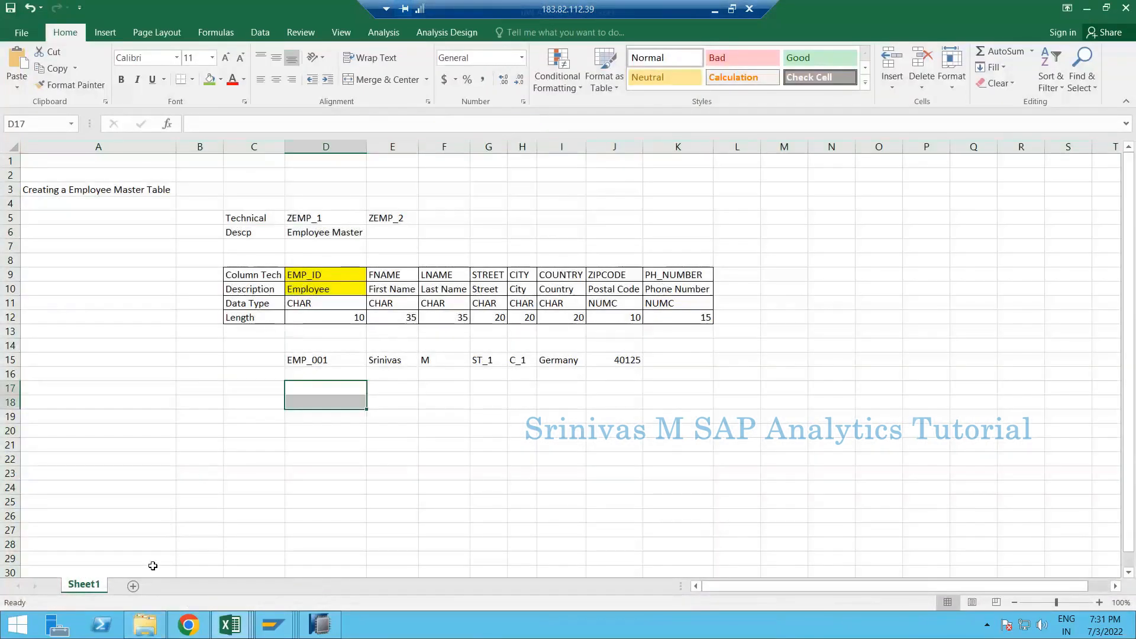
left_click(133, 585)
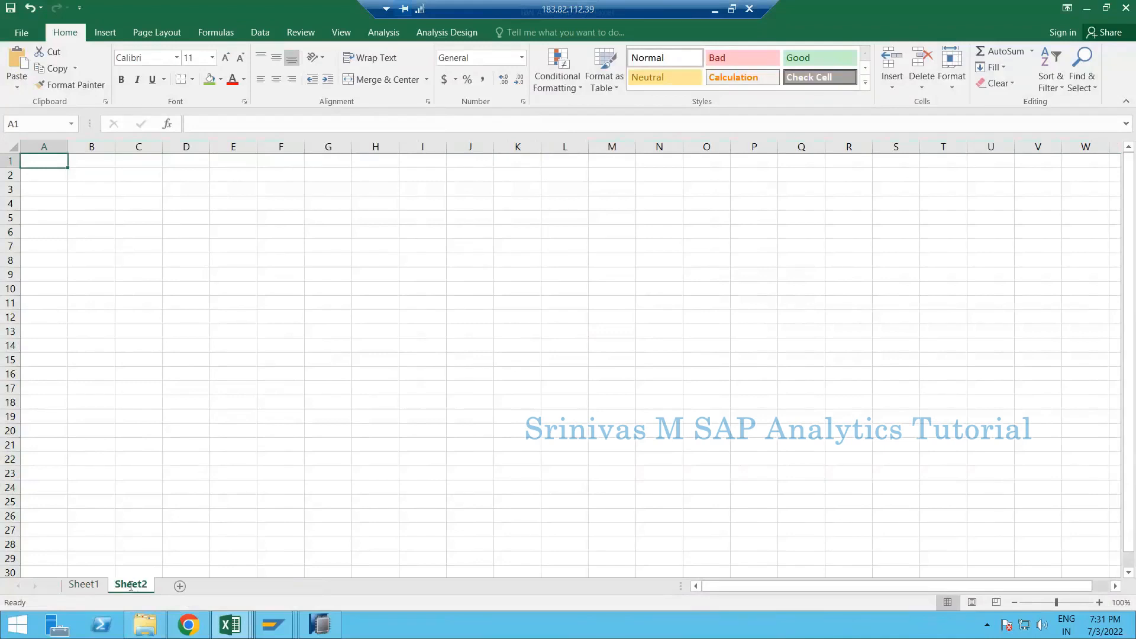
double_click(130, 585)
type("Day")
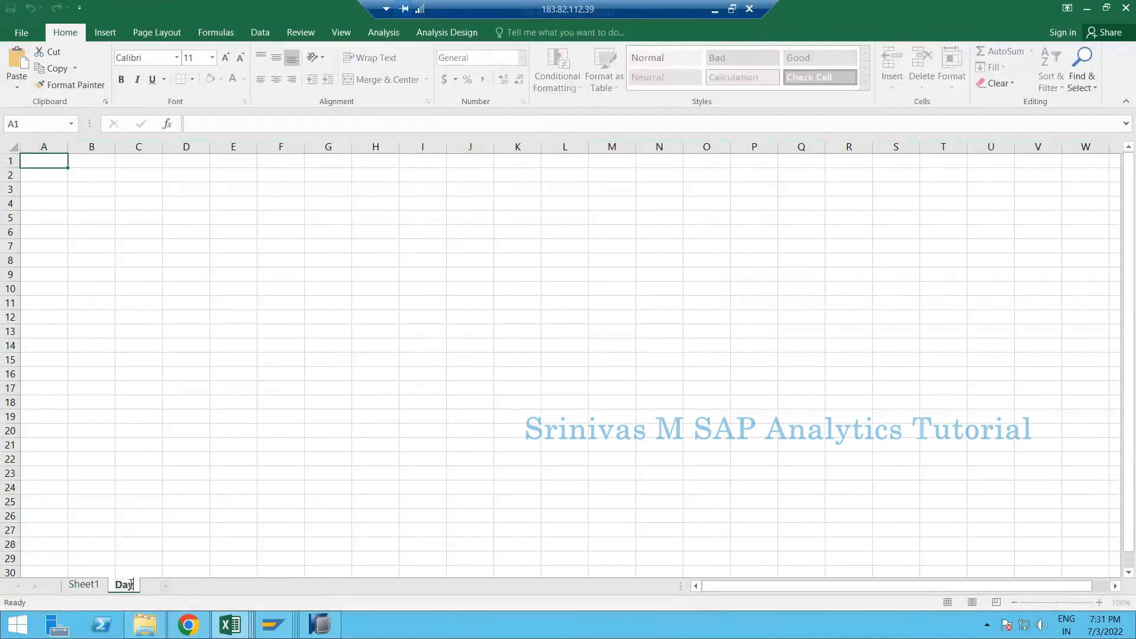
type("3")
key("Return")
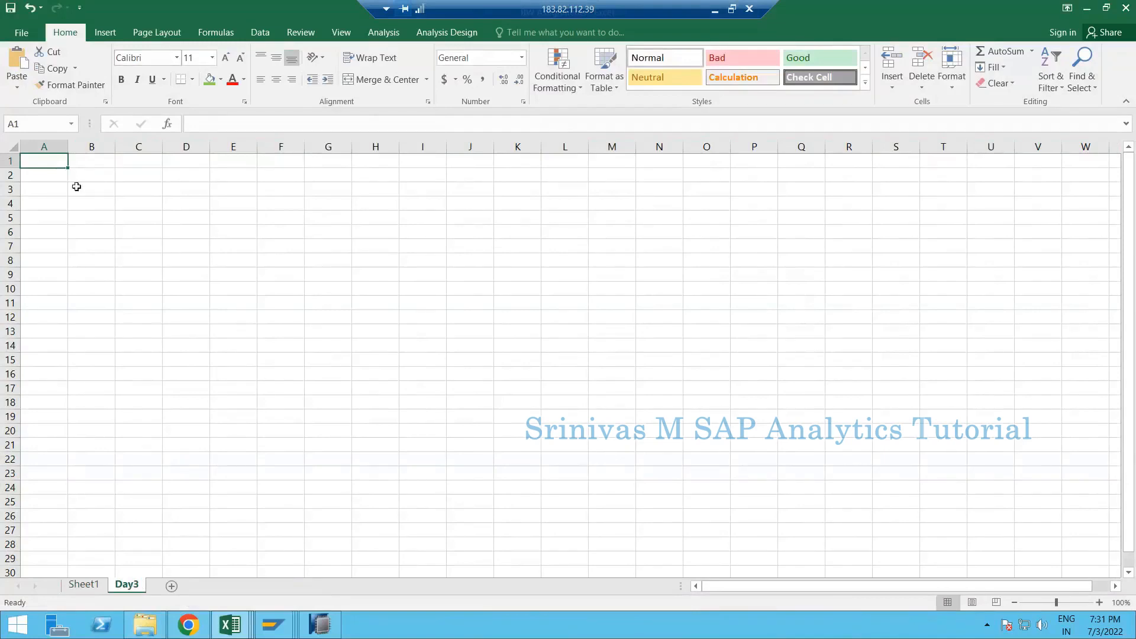
- Return to Sheet1's Employee Master table, selecting cell D16
left_click(145, 176)
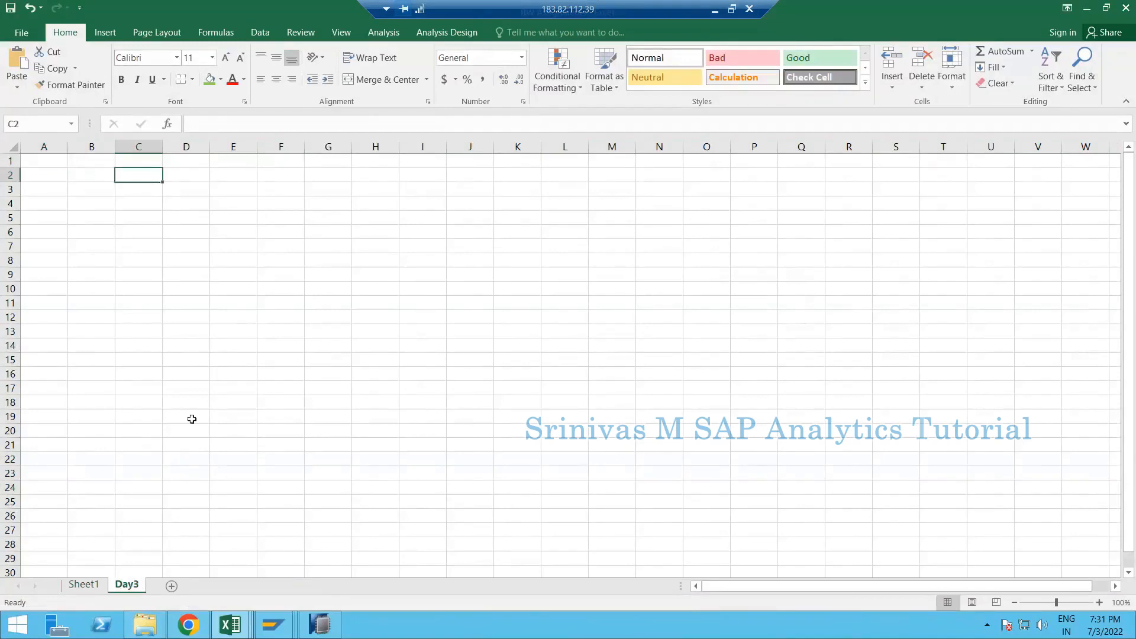
left_click(94, 585)
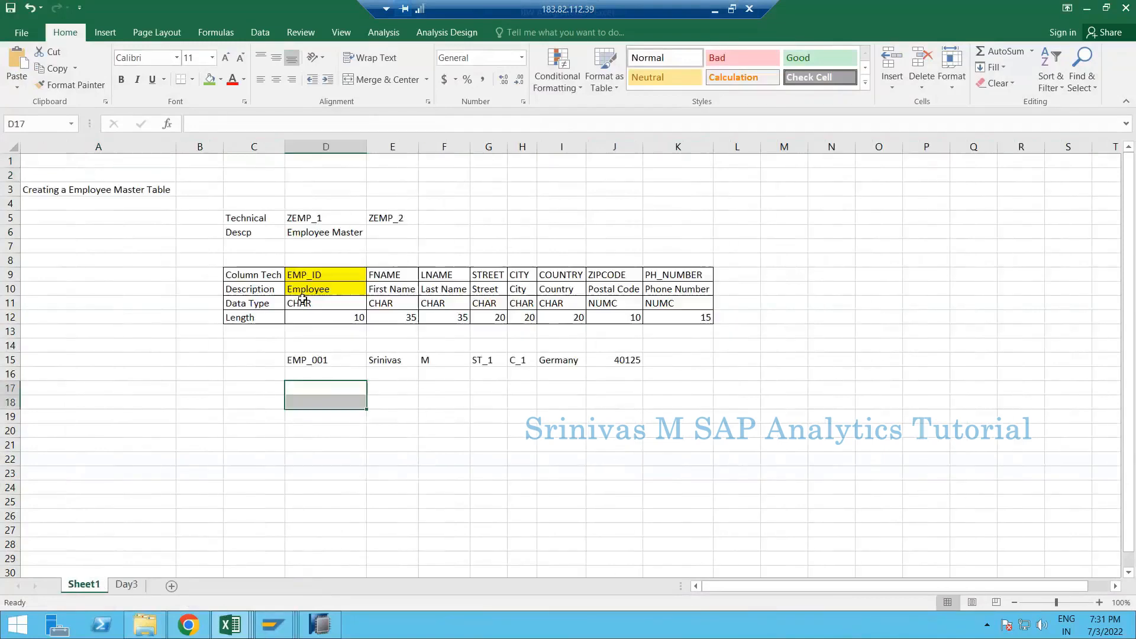
left_click(332, 370)
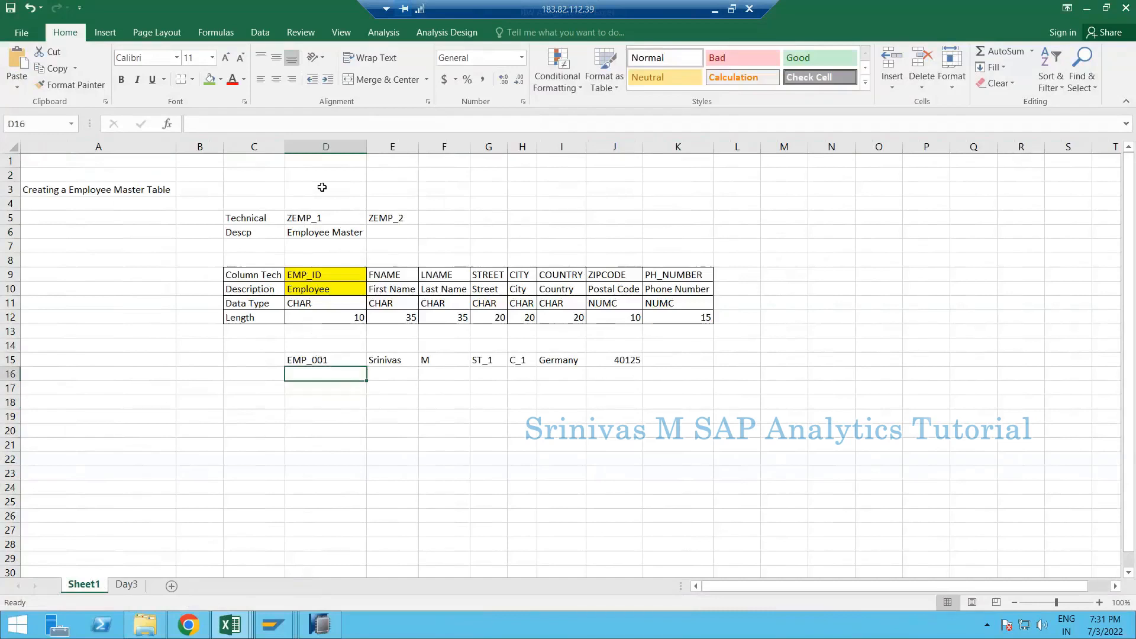
- Copy ZEMP_1 from Sheet1 cell D5, then move to the Day3 sheet
left_click(315, 218)
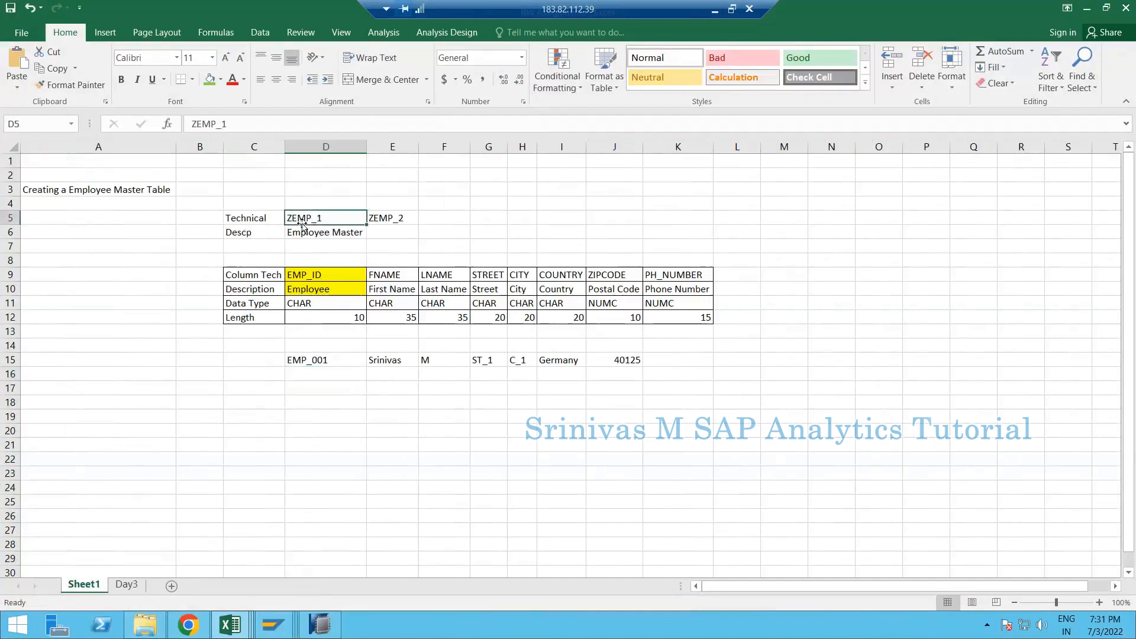
left_click(394, 205)
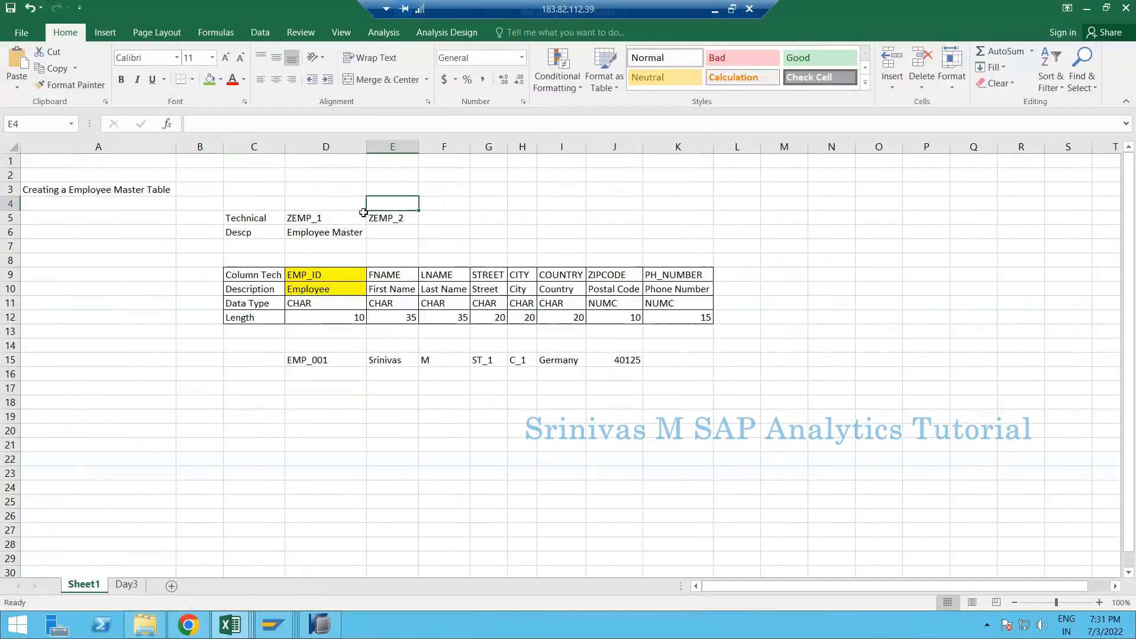
left_click(332, 217)
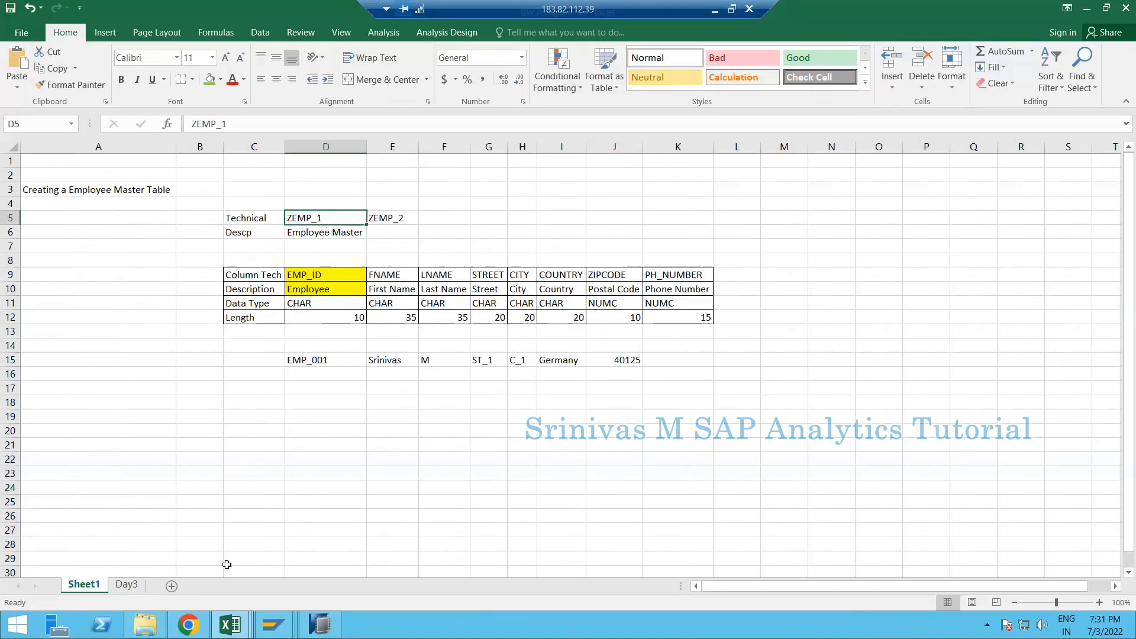
key("ctrl+c")
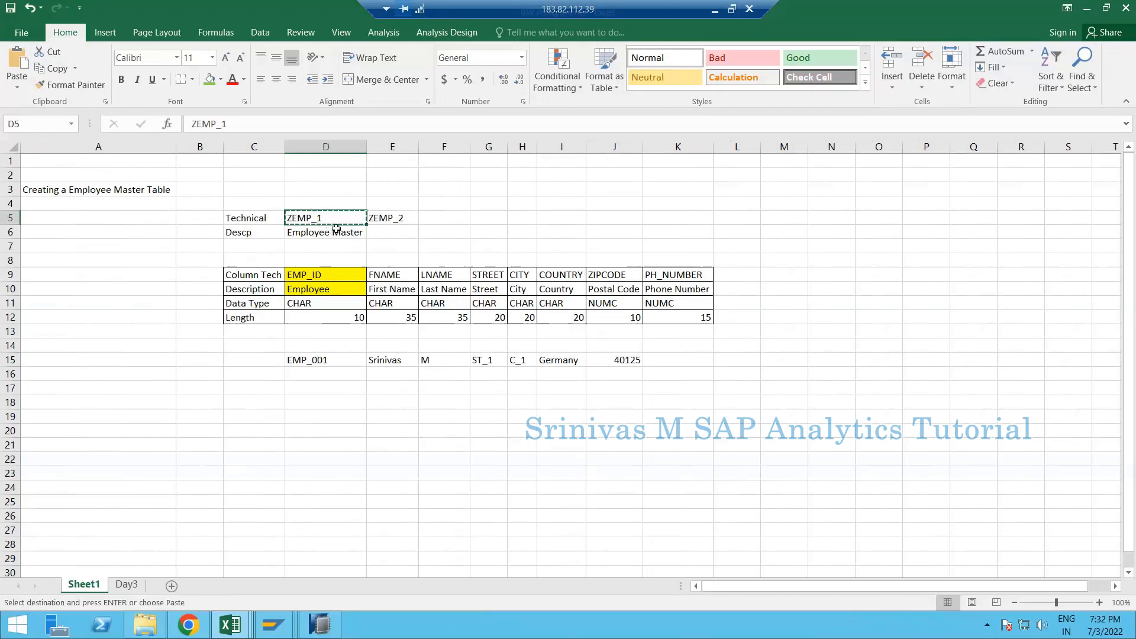
left_click(132, 585)
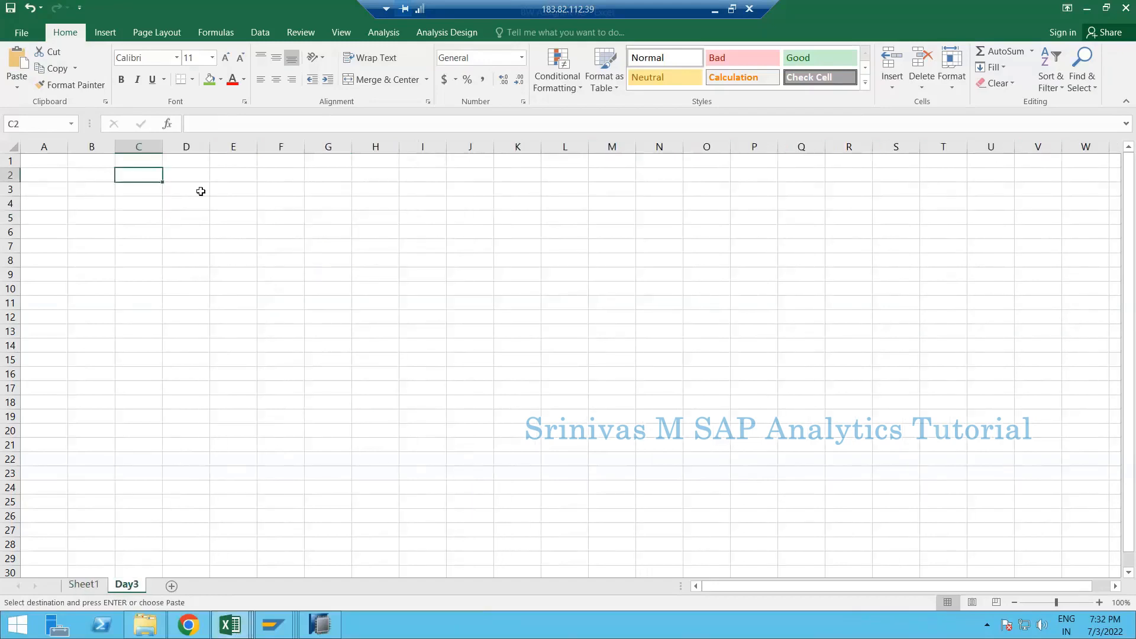
- Enter '1. Create a Transactional data Source on top of table ZEMP_1' in Day3 cell D4
left_click(200, 190)
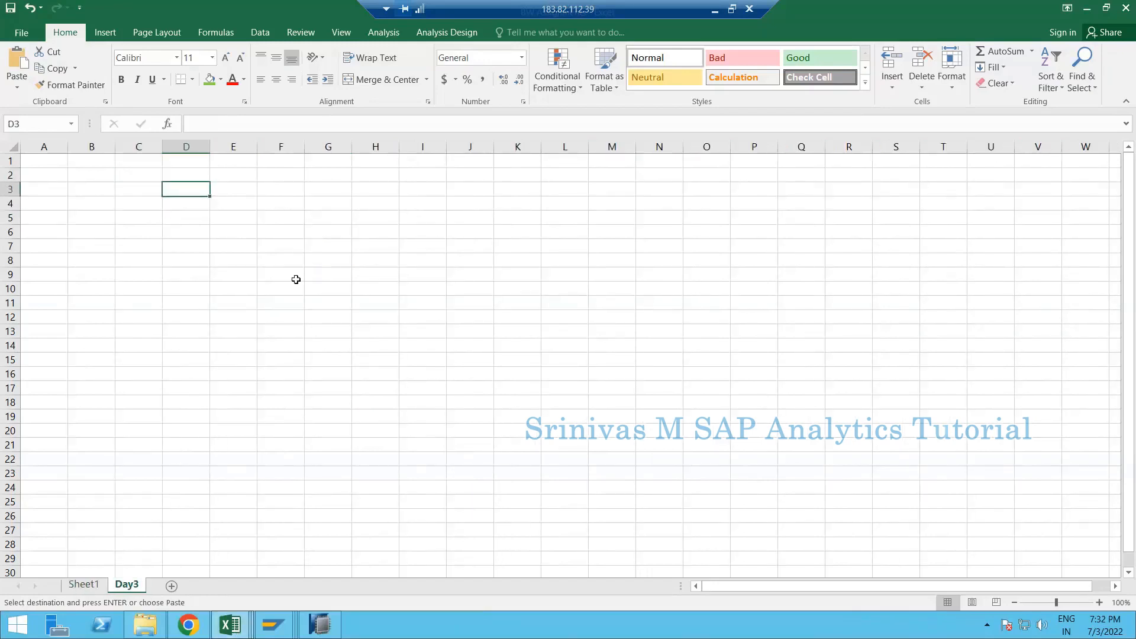
key("Down")
key("Escape")
type("1. ")
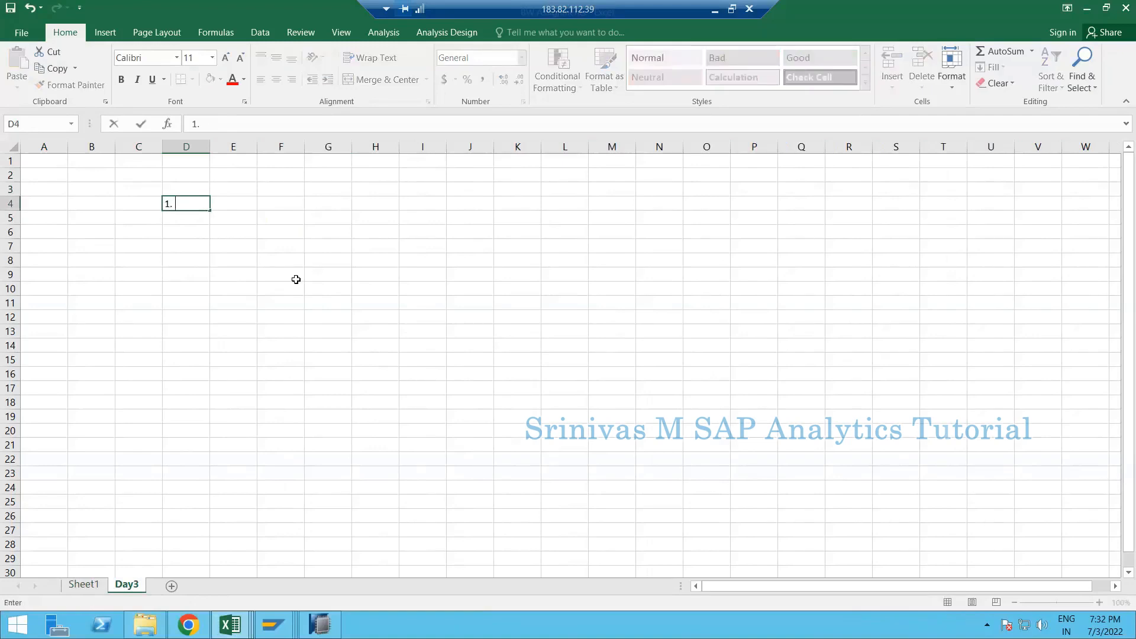
type("Create a Transactiona")
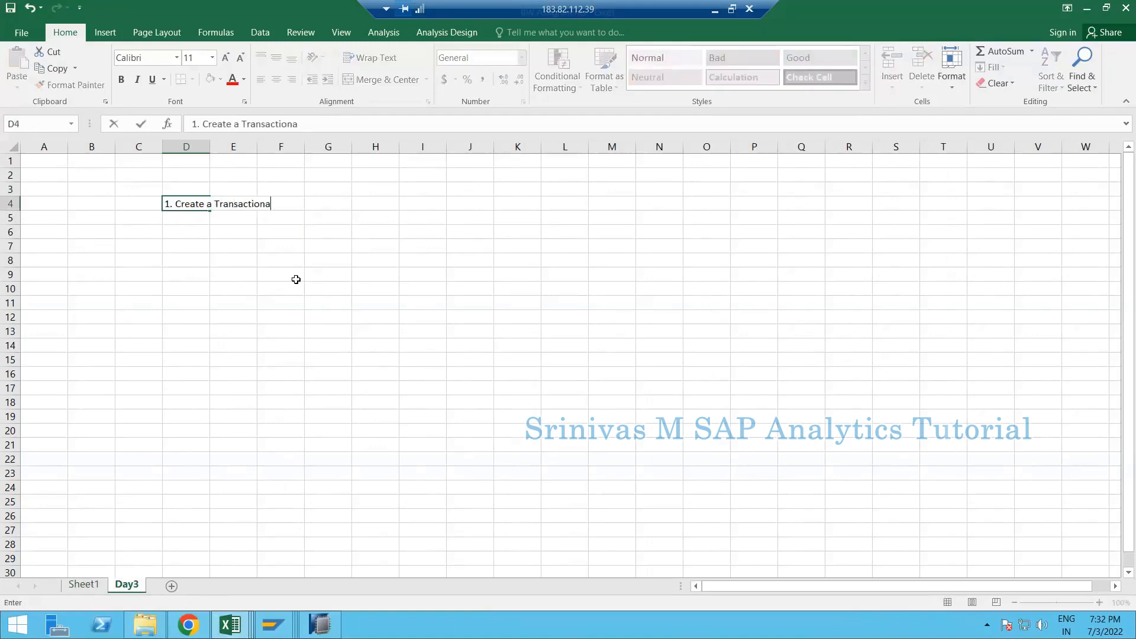
type("l data Source on top of table")
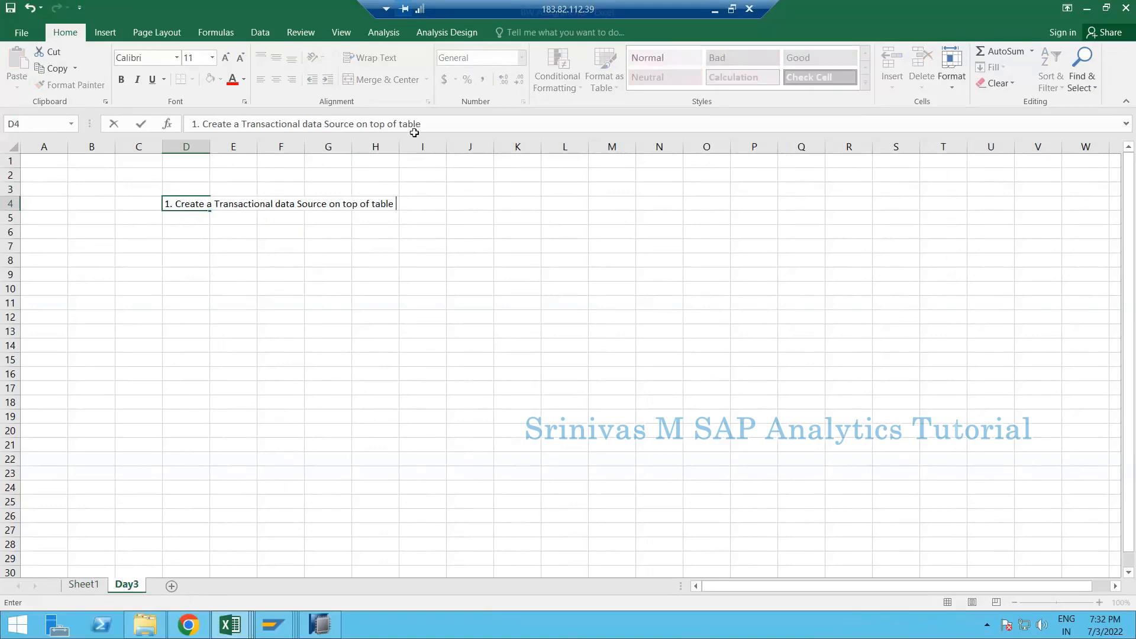
type("ZEMP_1")
key("Return")
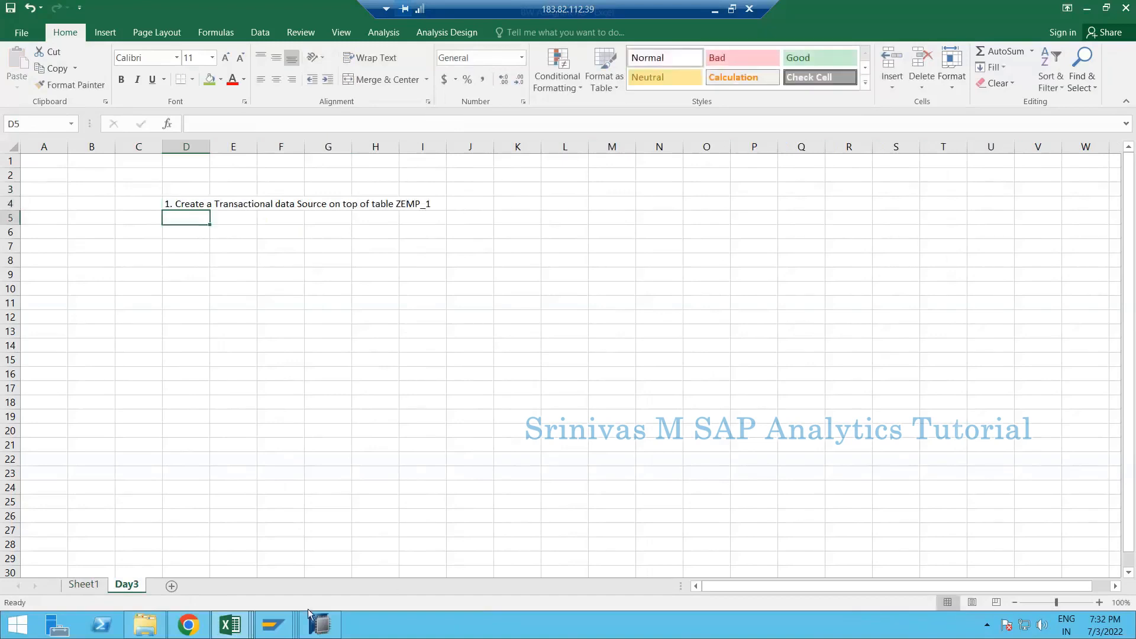
- Flip to Sheet1 and back, then edit D4 right after the word Source
key("ctrl+Page_Up")
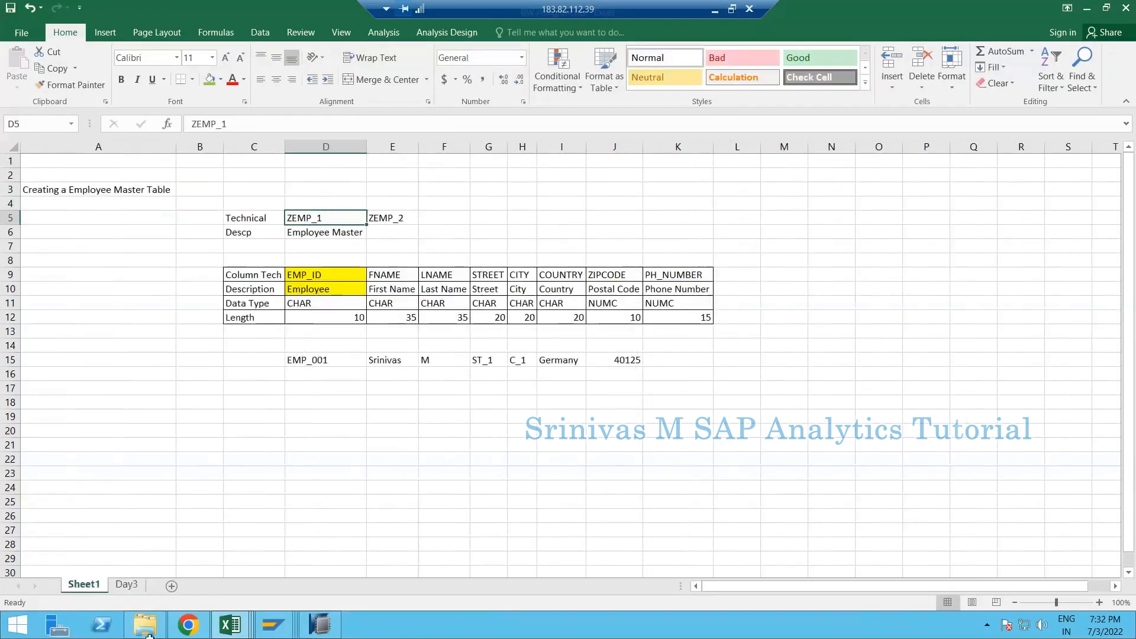
left_click(123, 573)
left_click(126, 584)
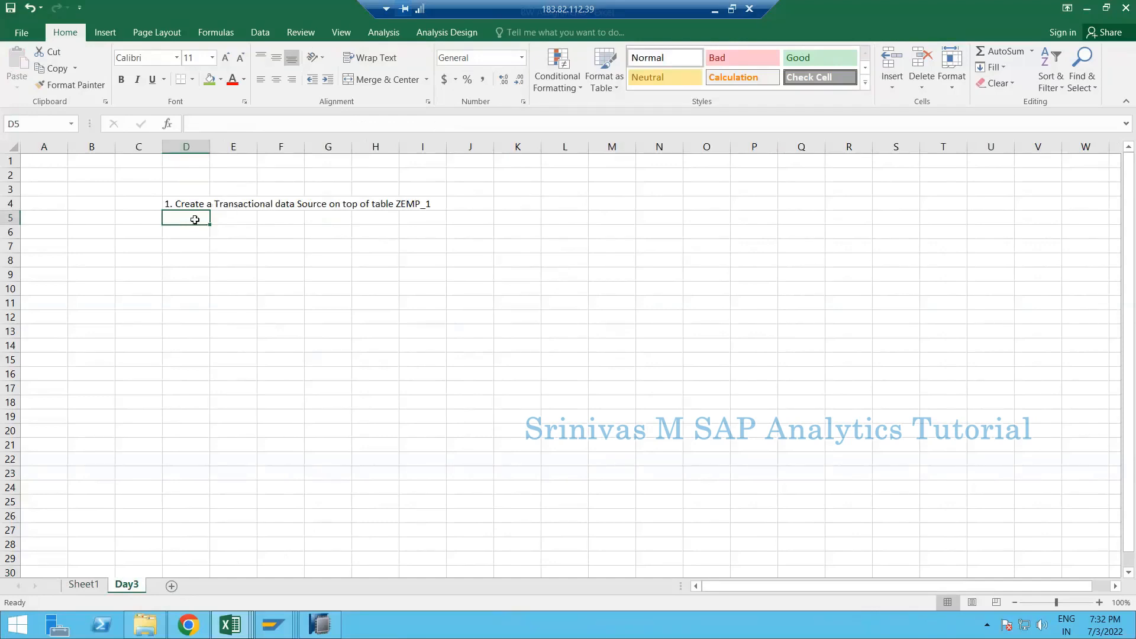
key("Up")
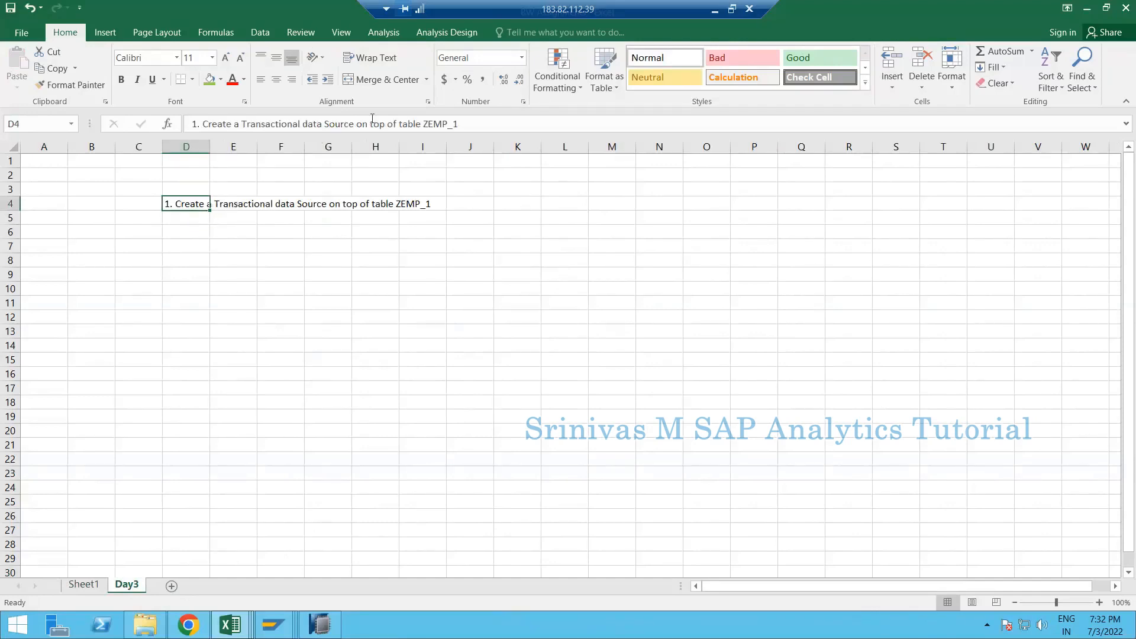
left_click(354, 123)
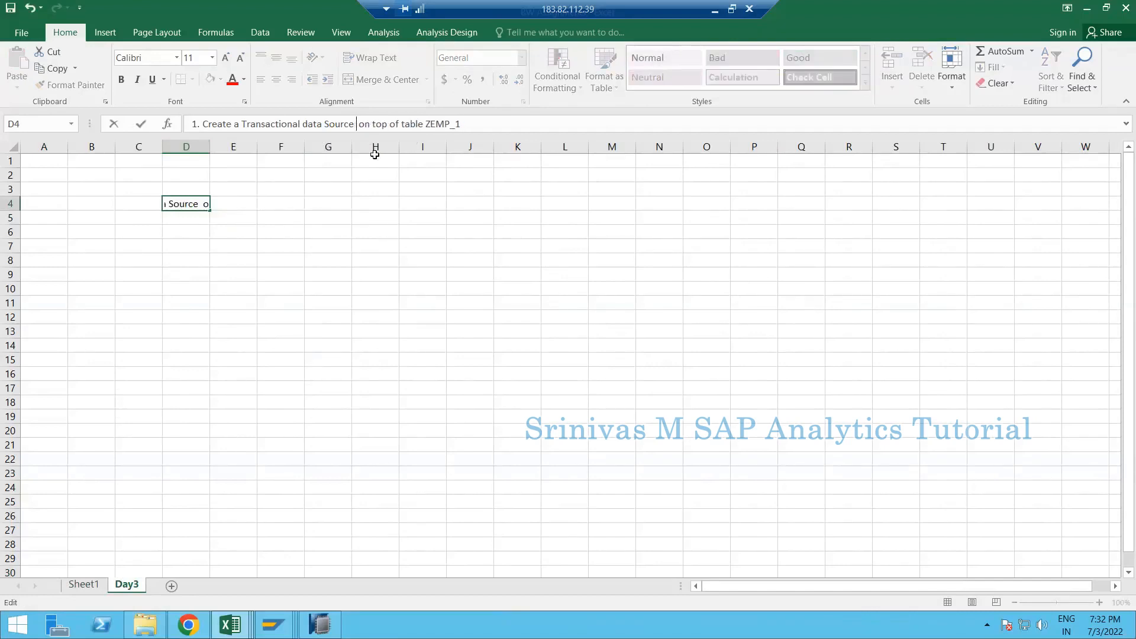
- Finish D4 as '1. Create a Transactional data Source (ZDS_XX_ZEMP_1) on top of table ZEMP_1'
type("(ZDS")
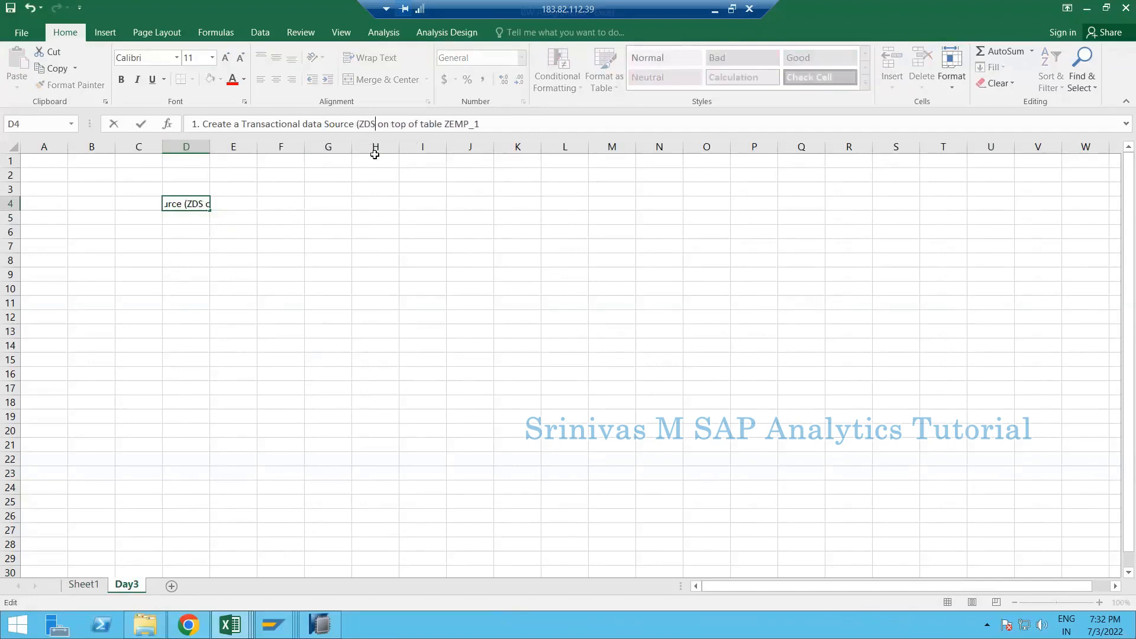
type("_")
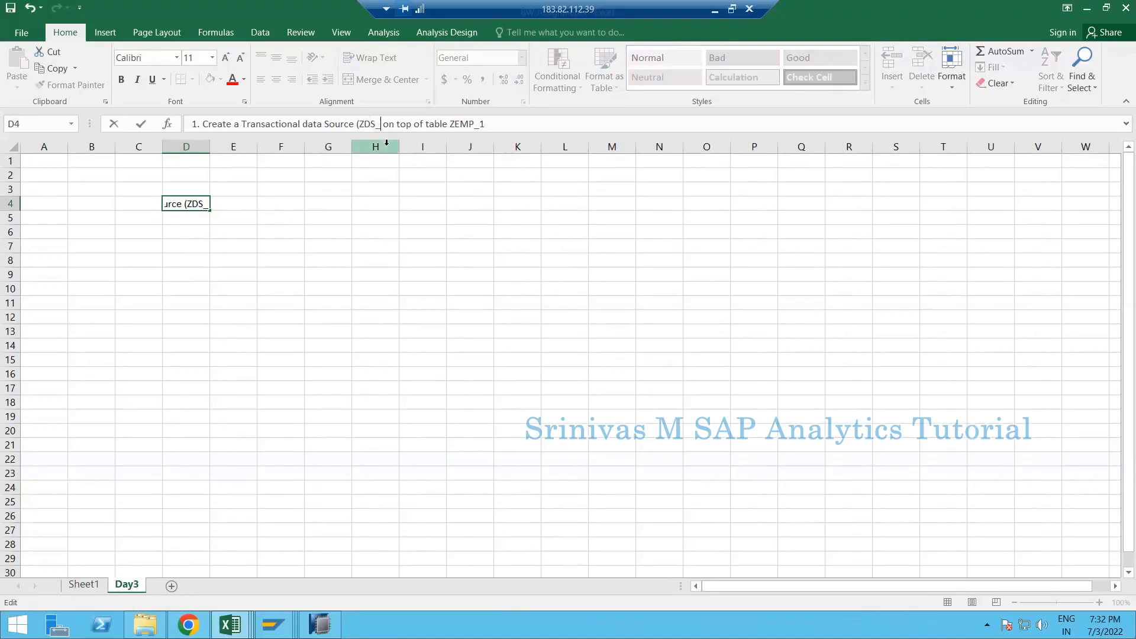
type("XX")
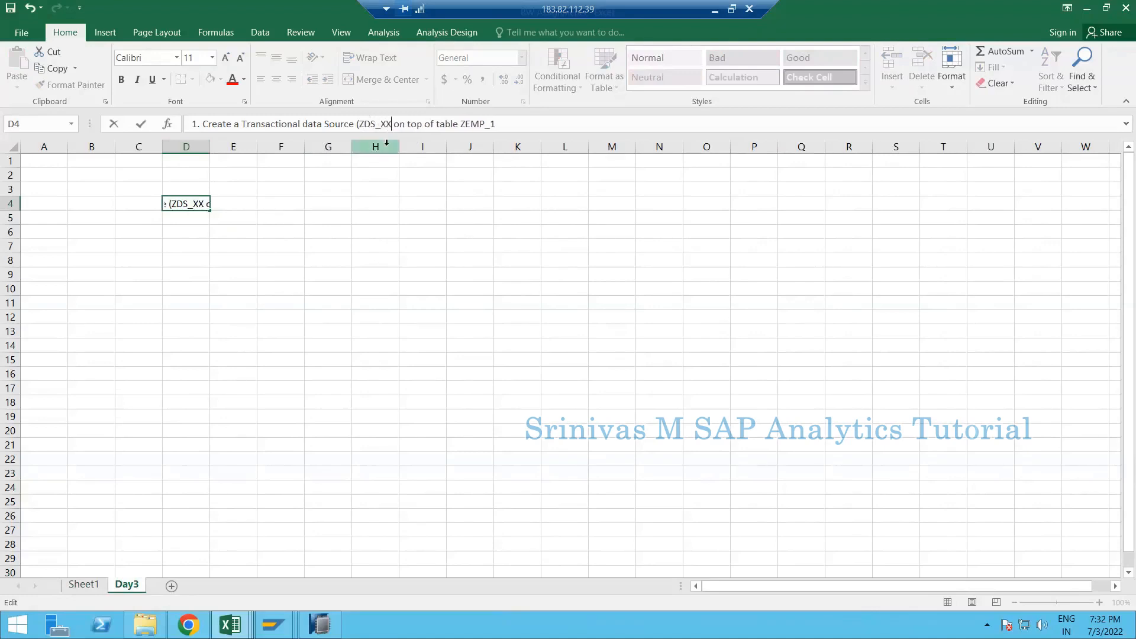
type("_")
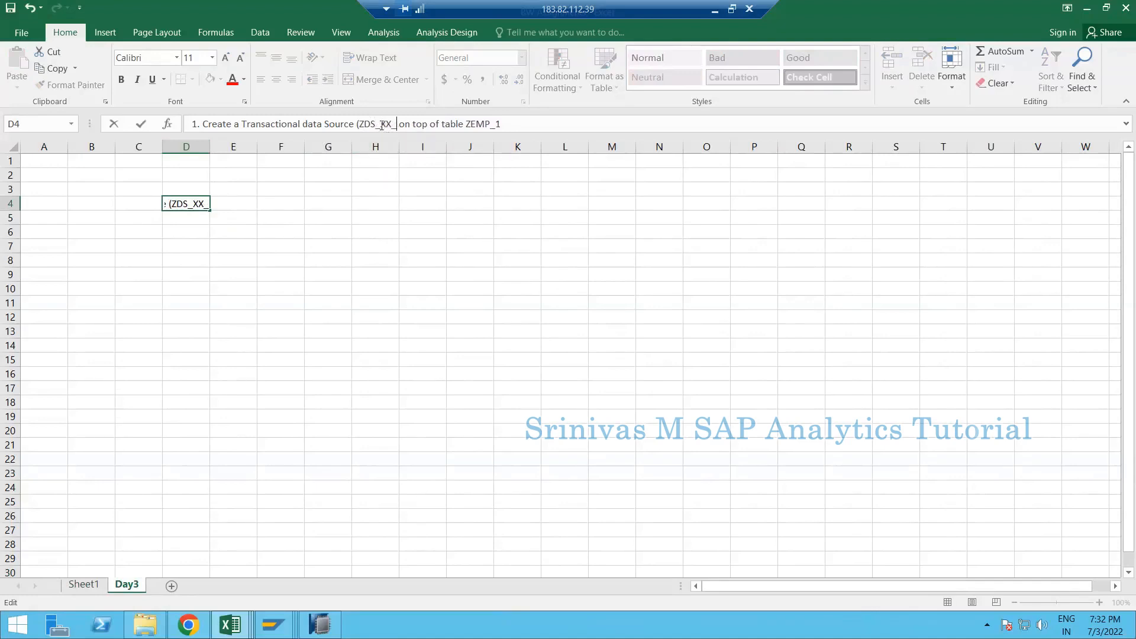
left_click_drag(381, 125, 393, 126)
left_click(398, 125)
type("ZEMP_")
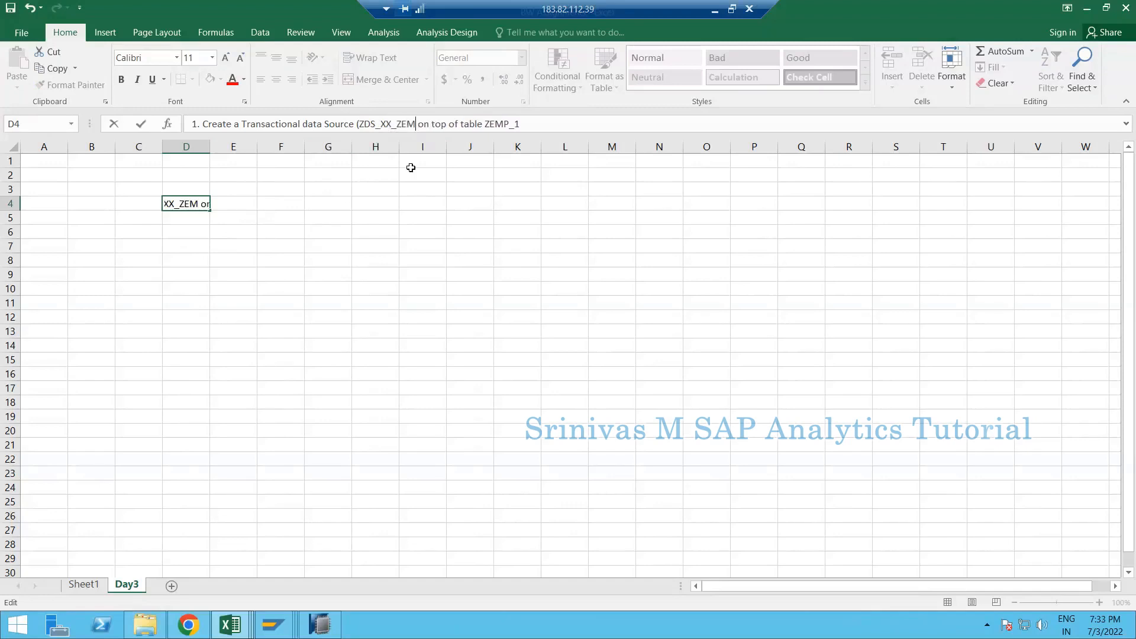
type("1")
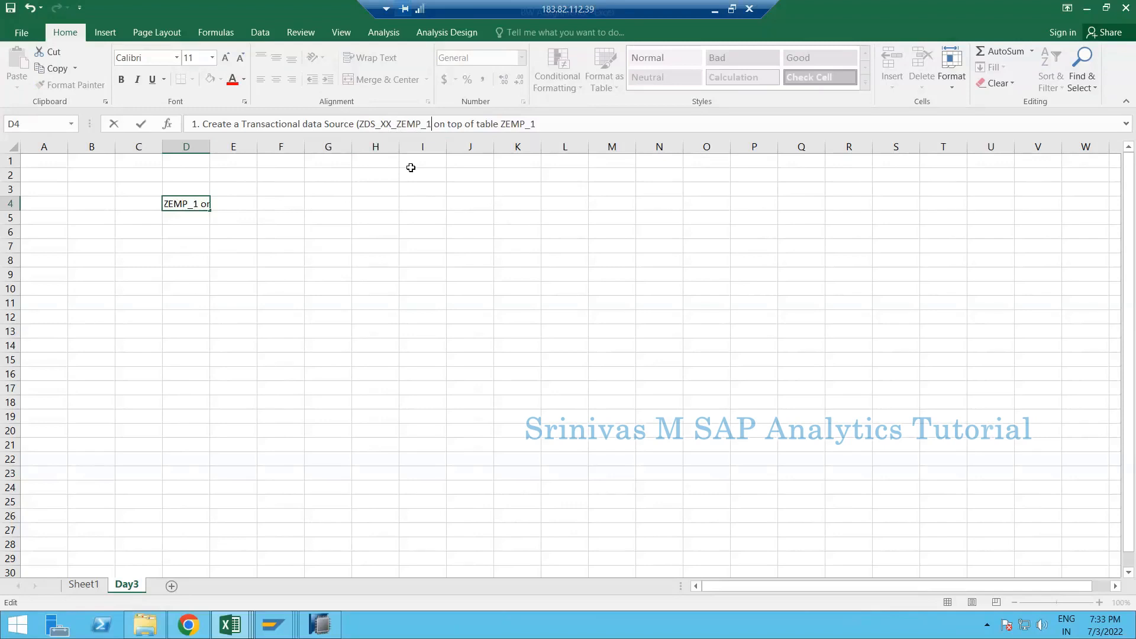
type(")")
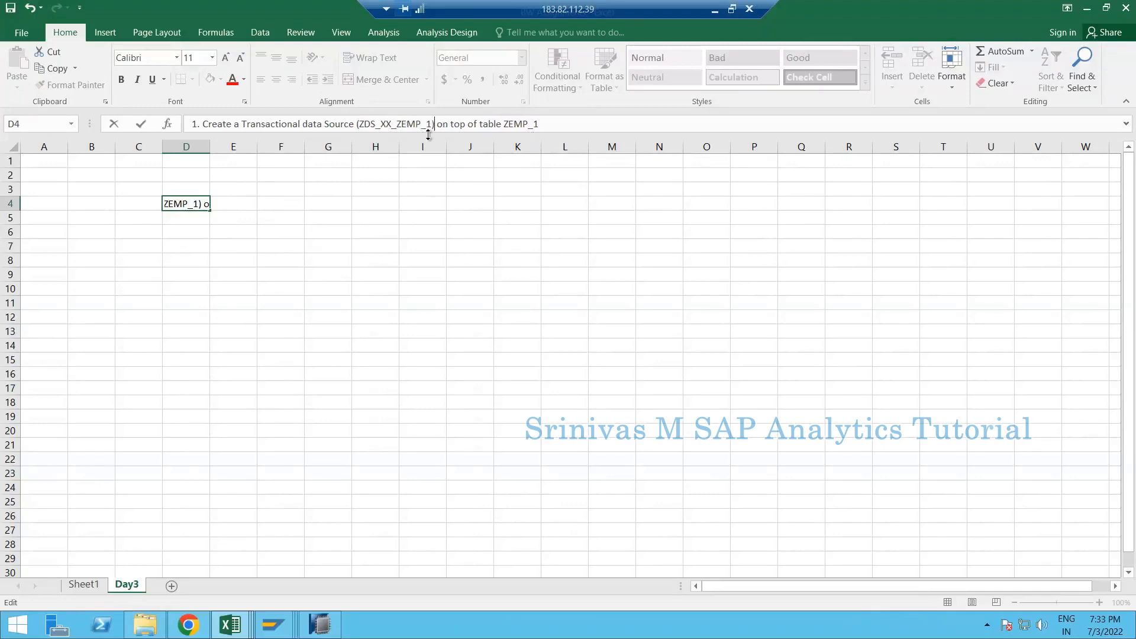
key("Return")
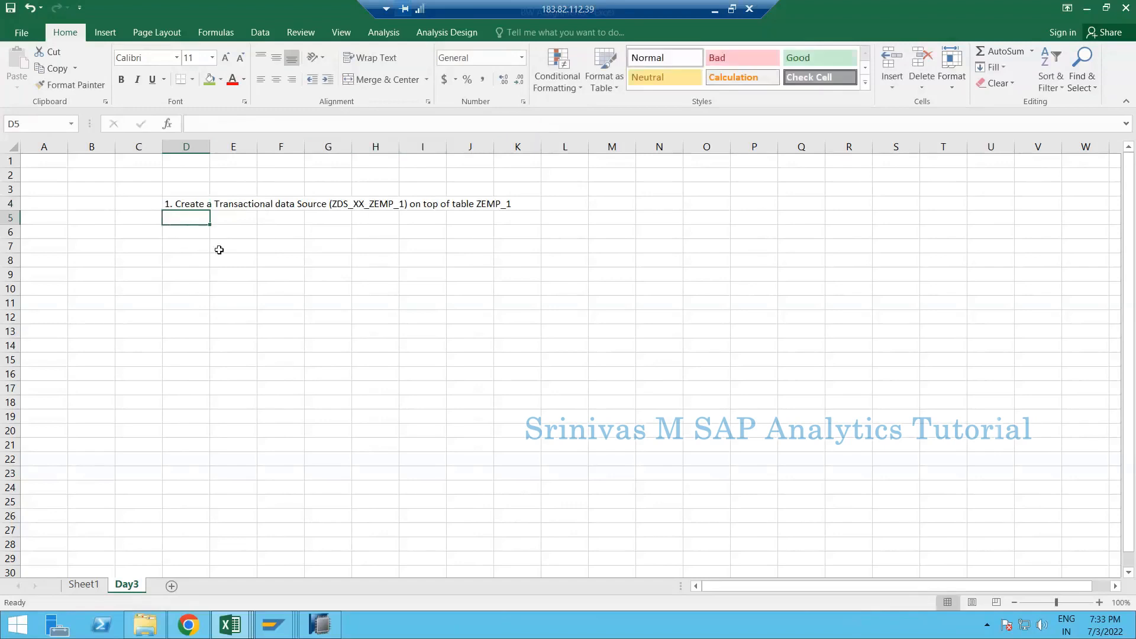
- Enter '2. Enable this Data Source for ODP Extraction using program ""' in D5
type("2")
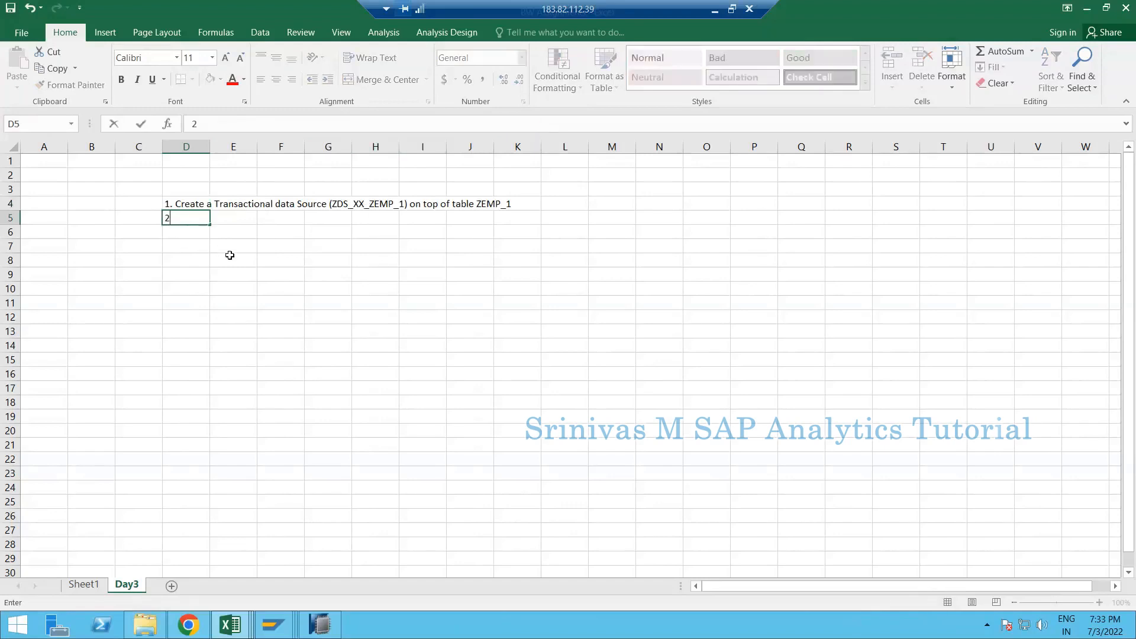
type(". R")
key("BackSpace")
key("BackSpace")
type("Enable this Data ")
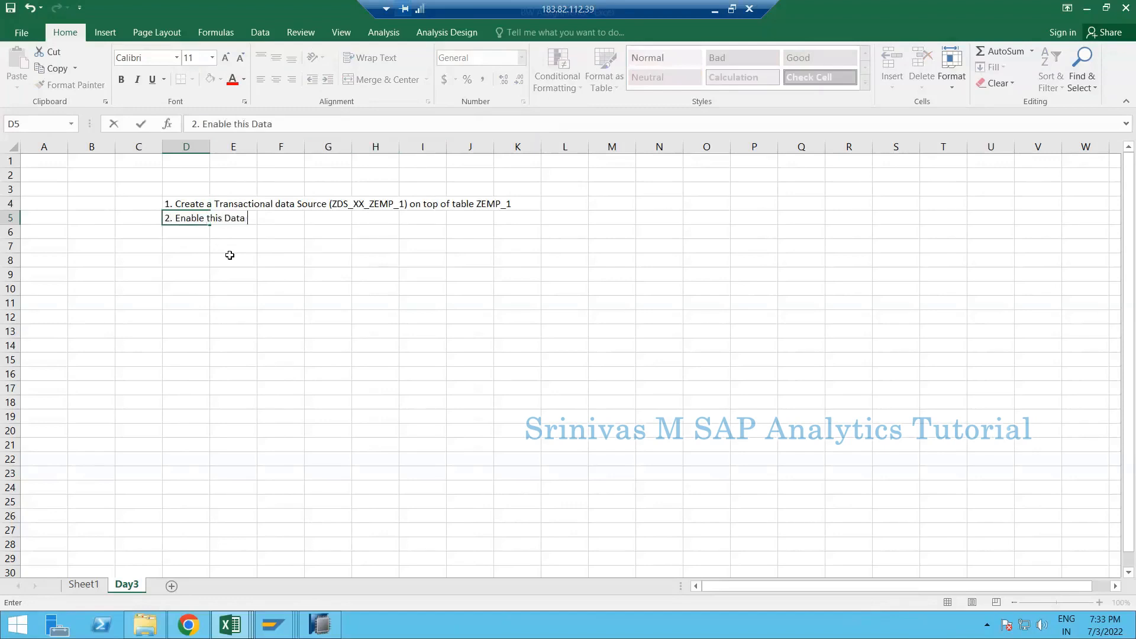
type("Source for ODP Ex")
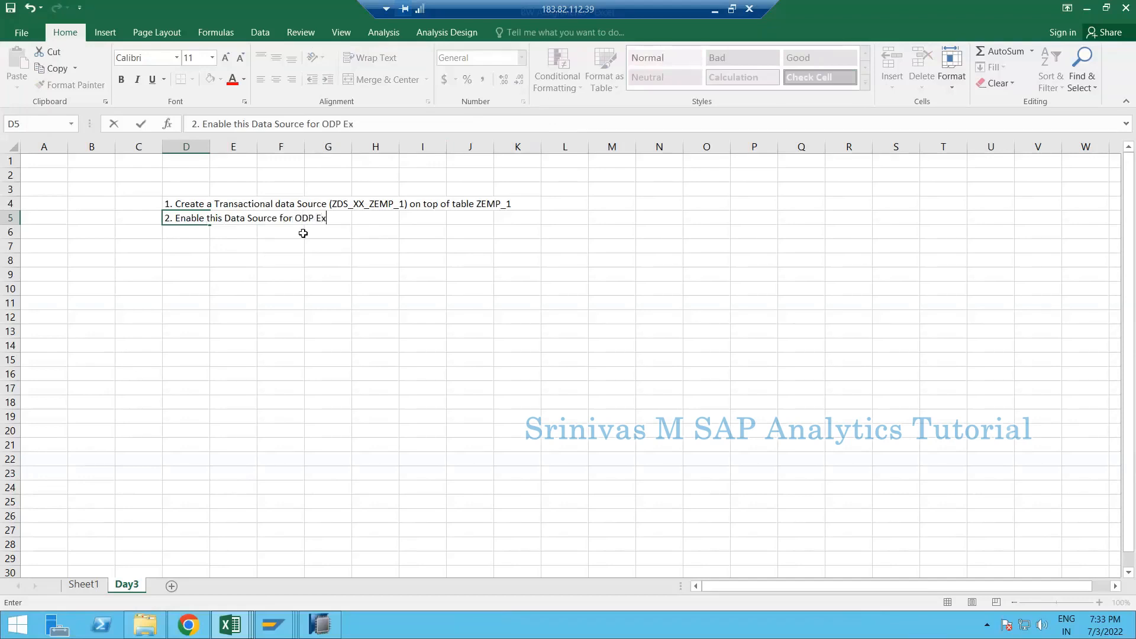
type("traction using program ")
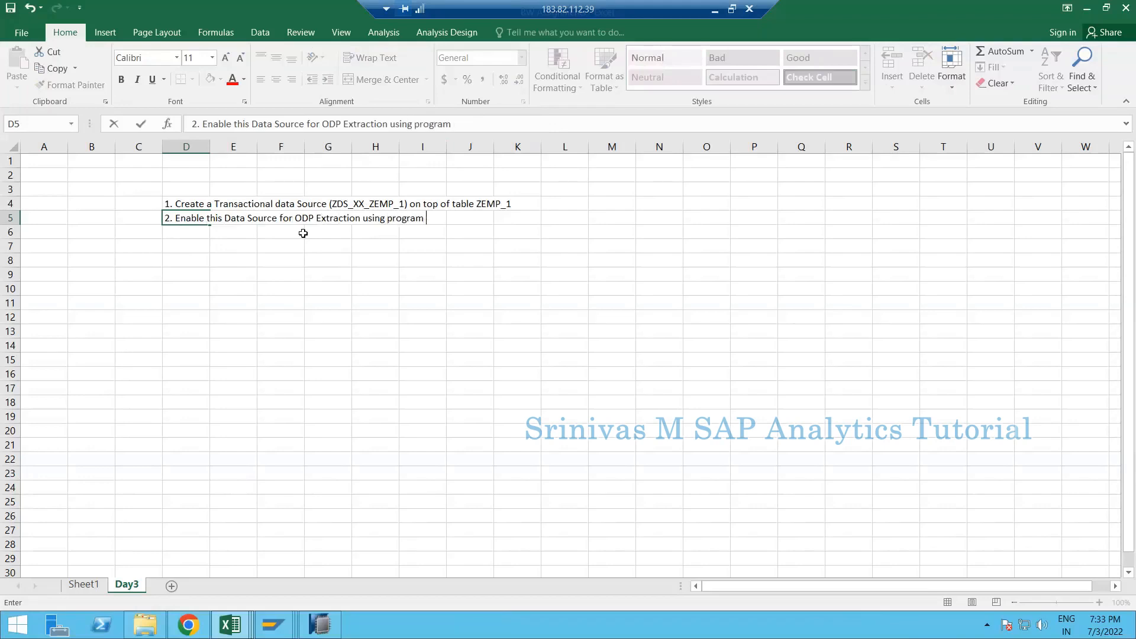
type("\"\"")
key("Left")
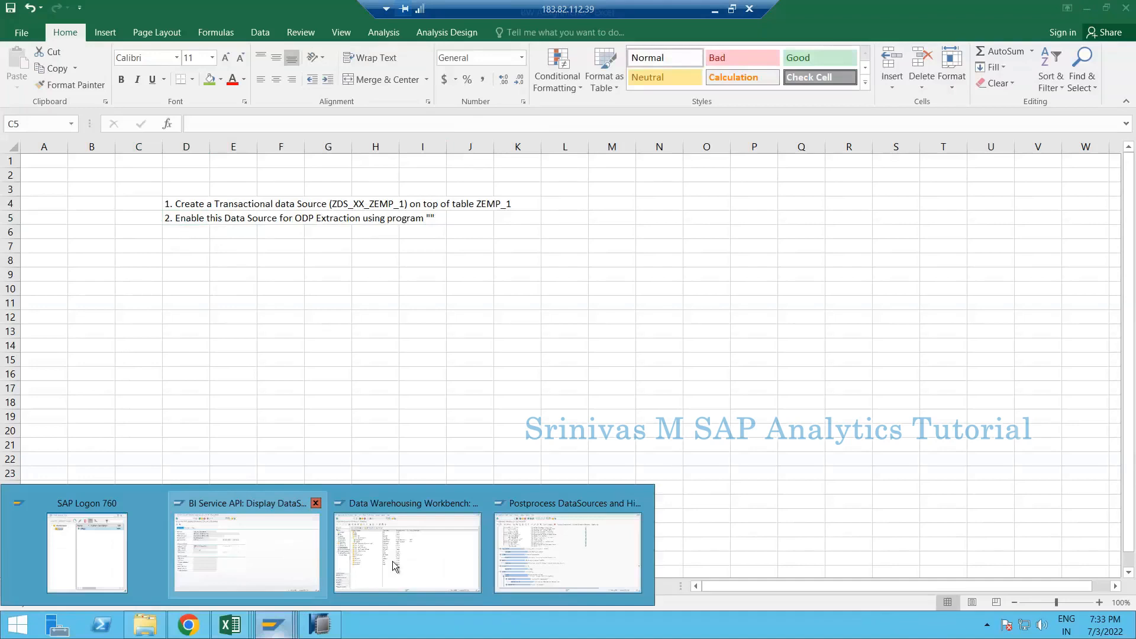
- Open the ABAP Editor via /nse38 for program RODPS_OS_EXPOSE, then return to Excel cell D5
left_click(251, 514)
left_click(77, 38)
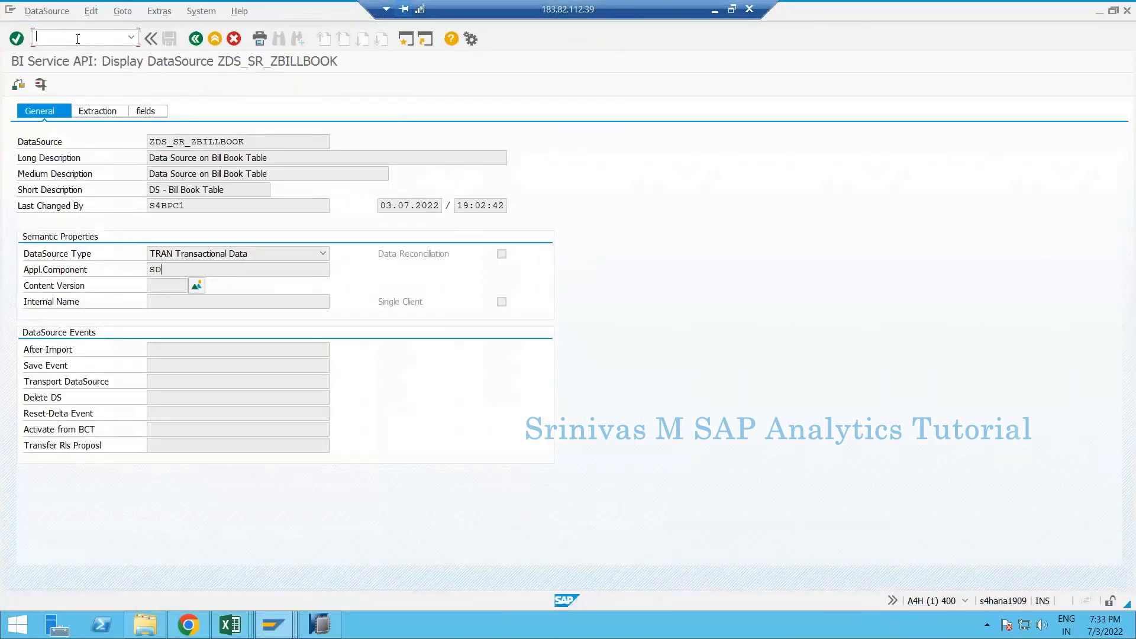
type("/nse38")
key("Return")
type("RODPS_OS_EXPOSE")
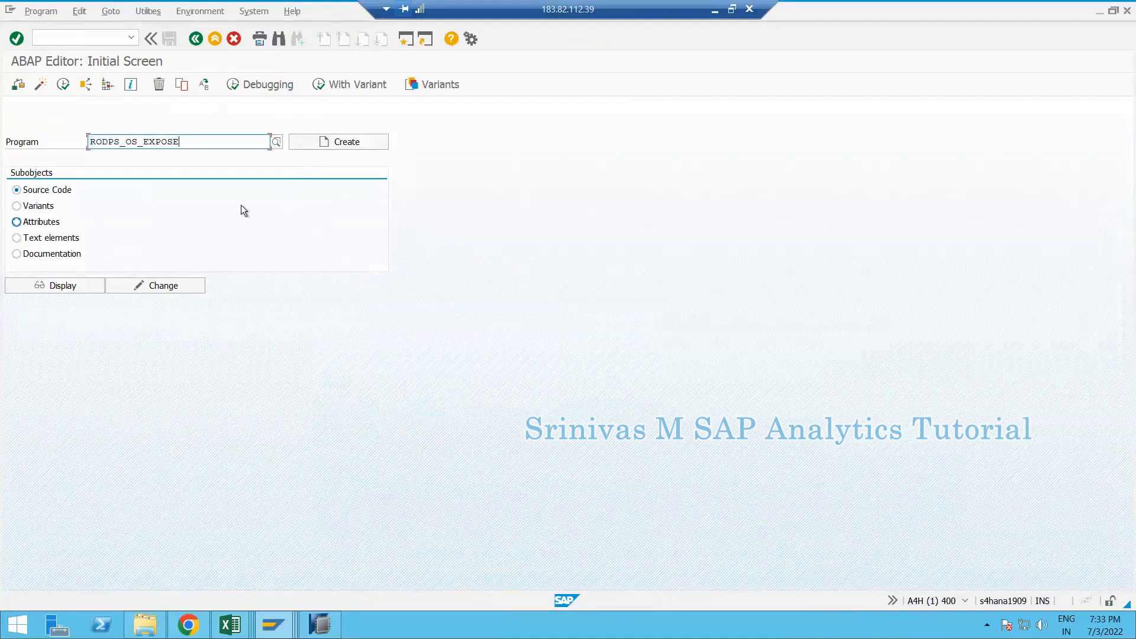
key("alt+Tab")
left_click(185, 217)
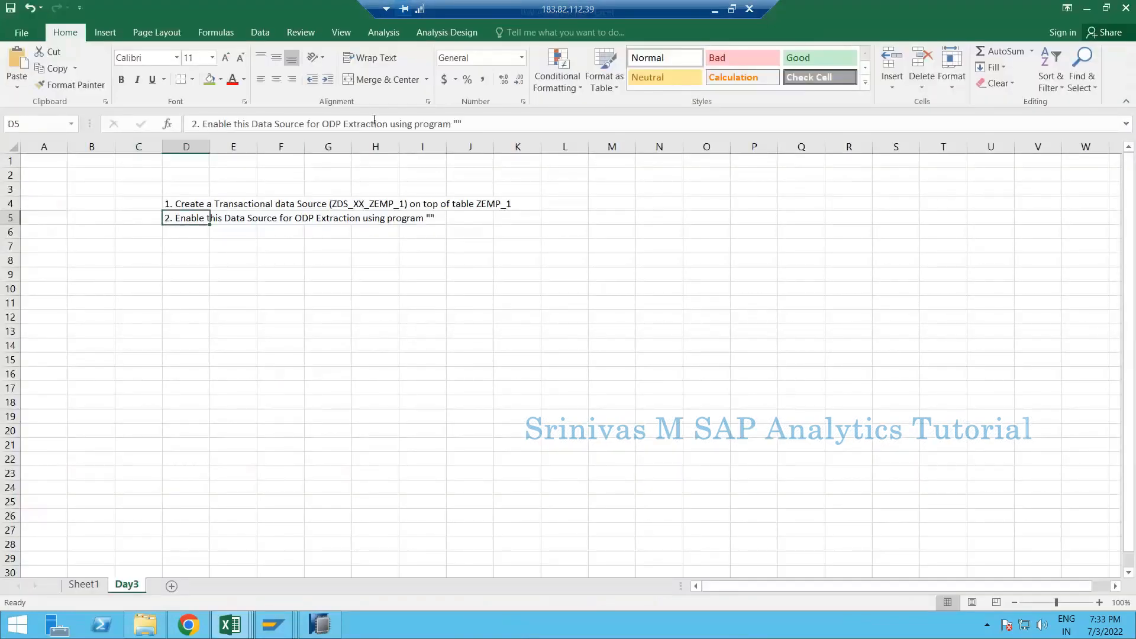
- Paste RODPS_OS_EXPOSE inside step 2's quotes and enter '3. Replicate this Data Source in BW side' in D6
left_click(459, 124)
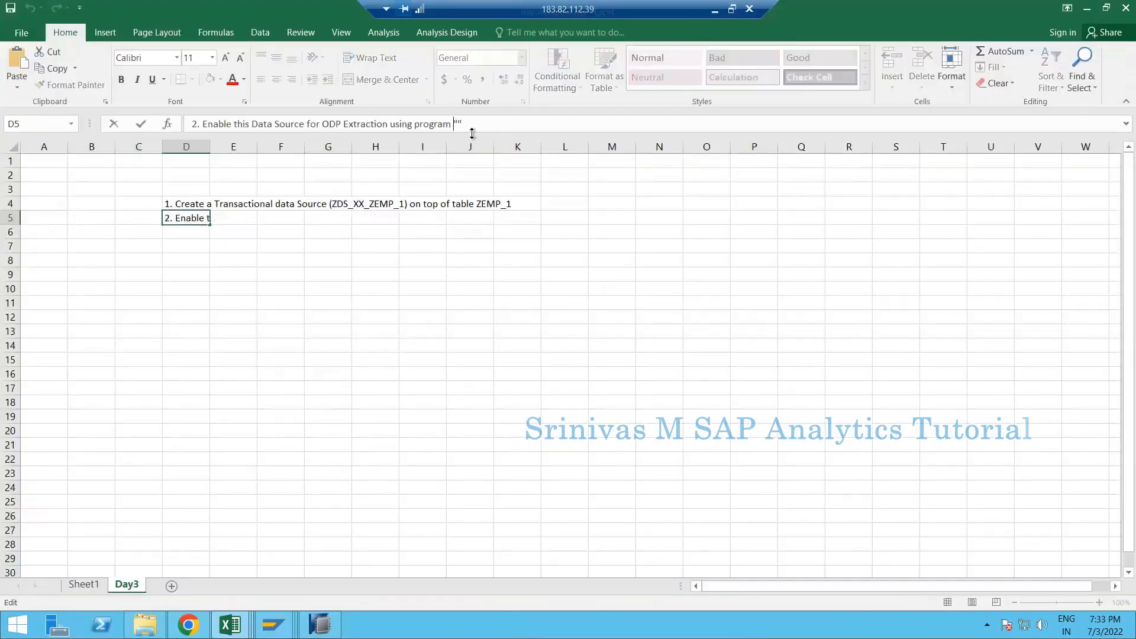
type("RODPS_OS_EXPOSE")
key("Return")
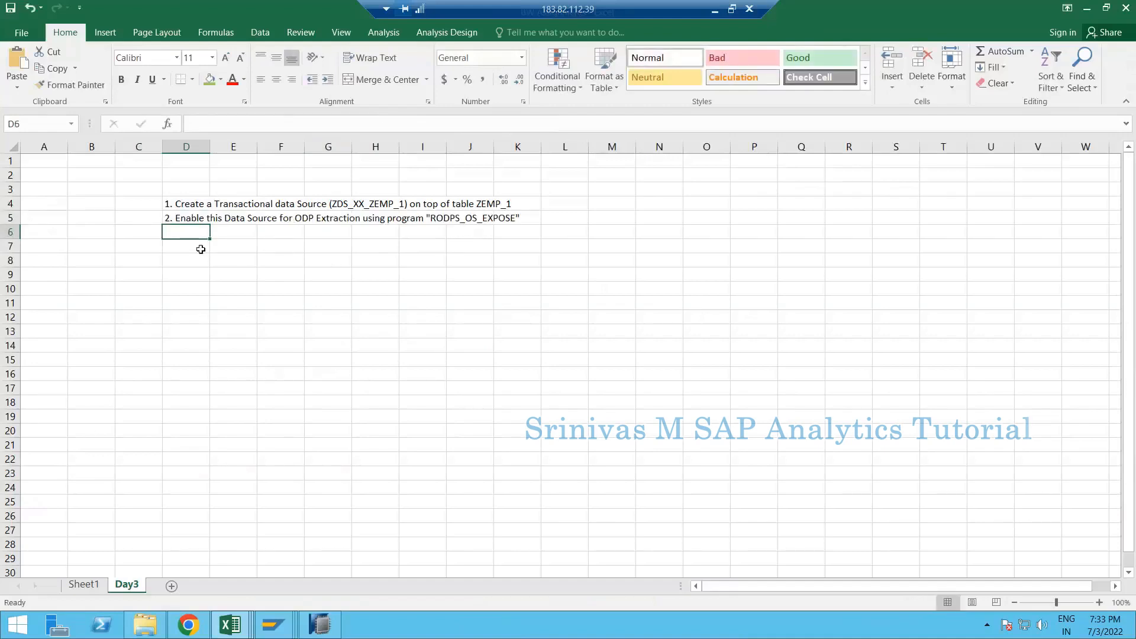
type("3.")
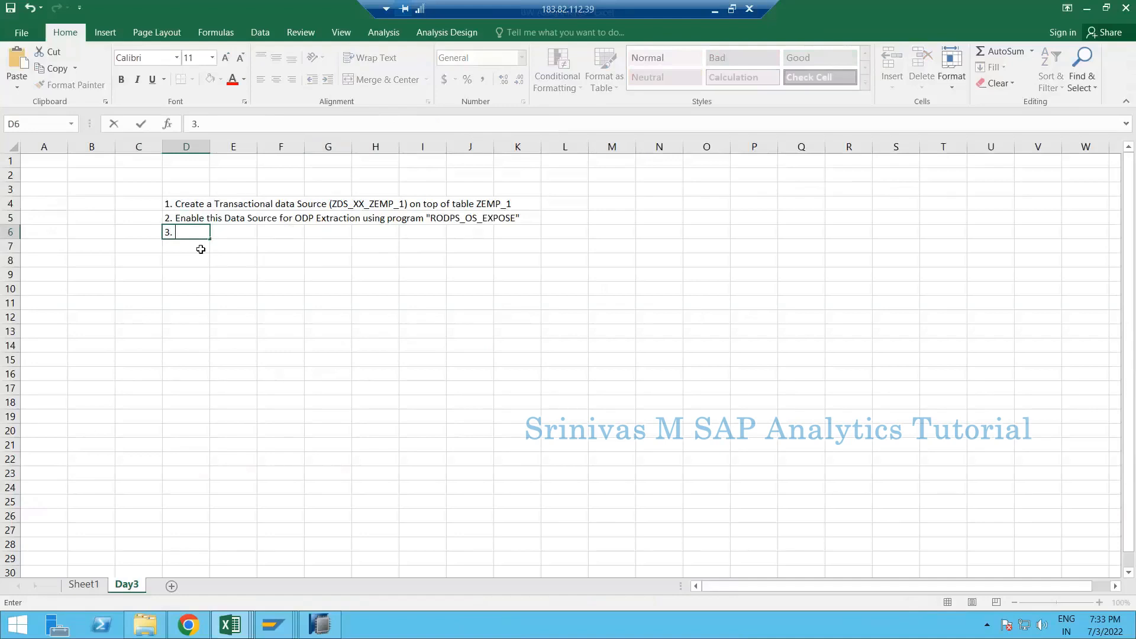
type(" Replicate thi")
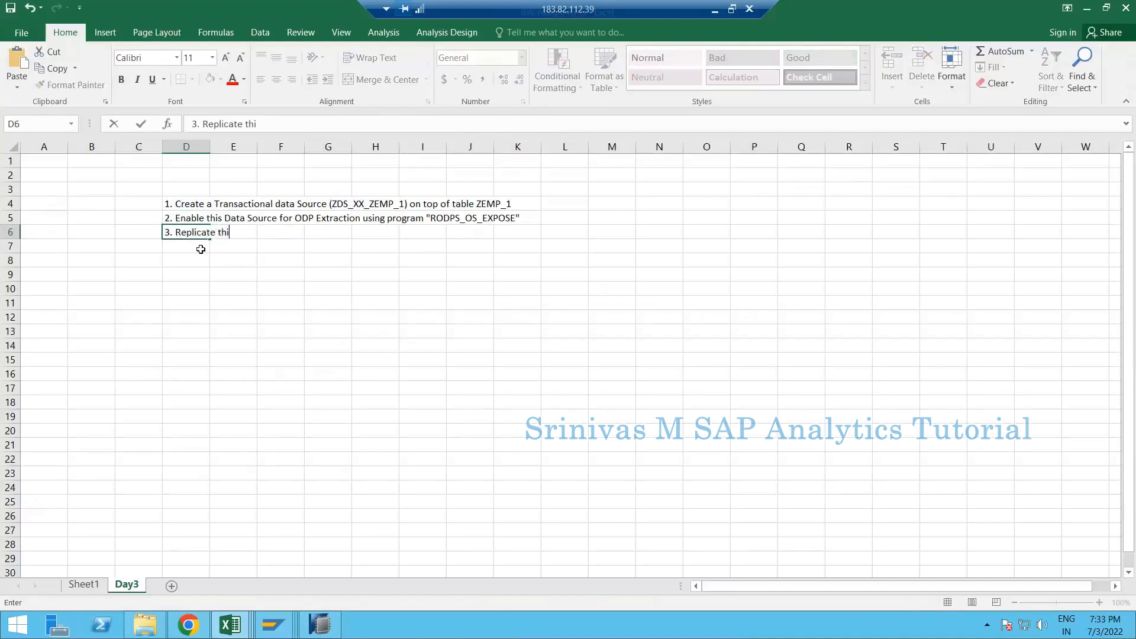
type("s Data Source in BW")
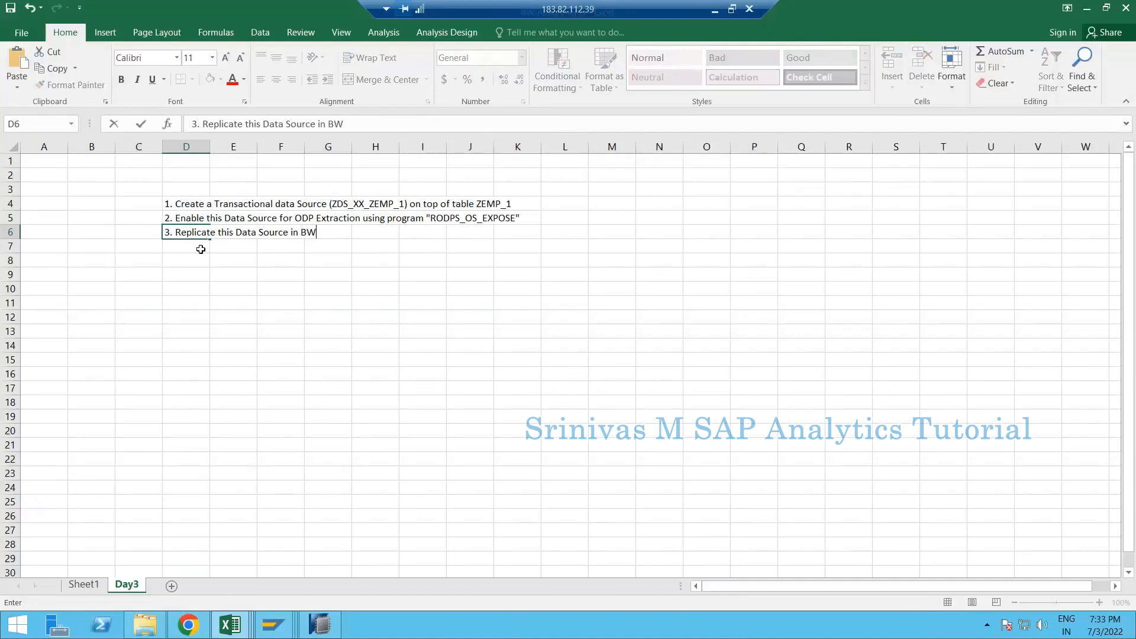
type(" side")
left_click(186, 203)
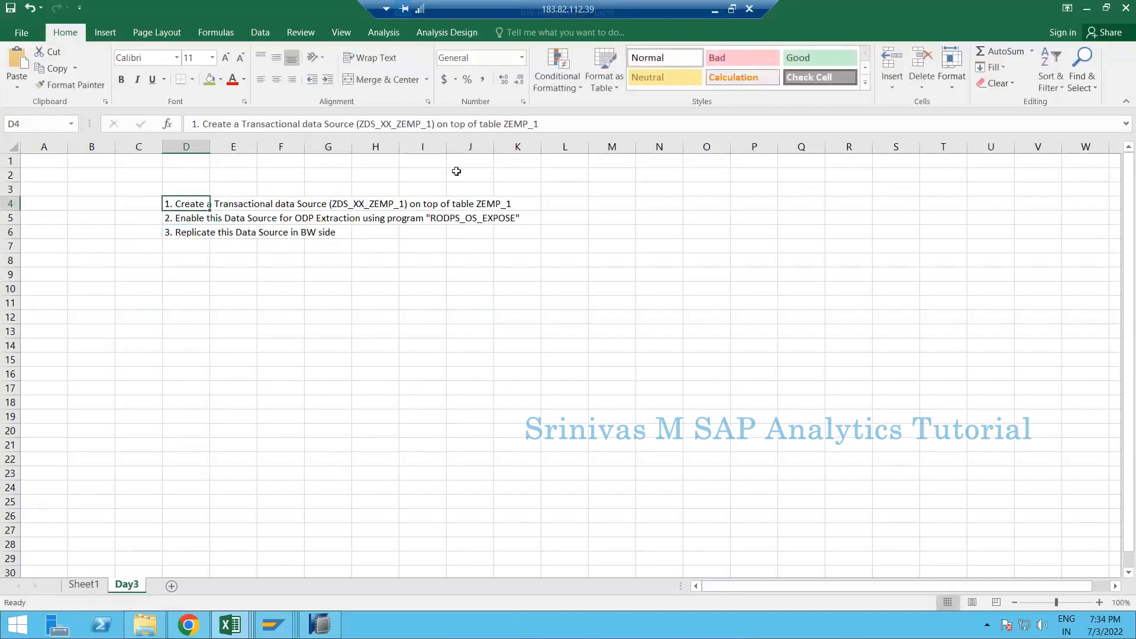
- Append 'under Application Component SD' to the step 1 text in D4
left_click(583, 125)
type("und")
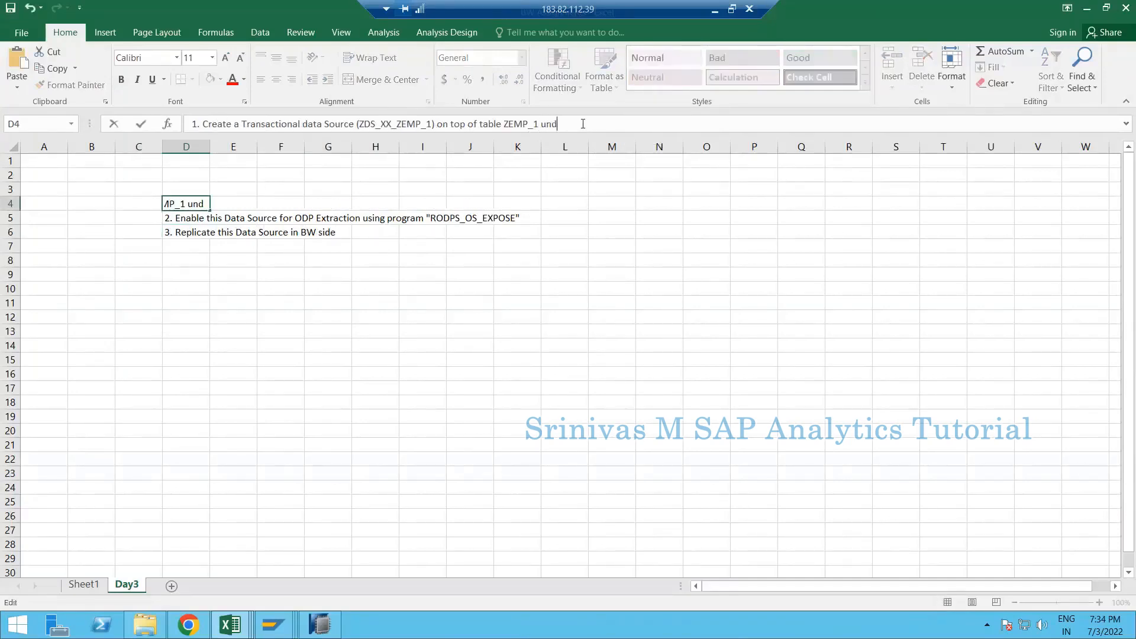
type("er Application Component SD")
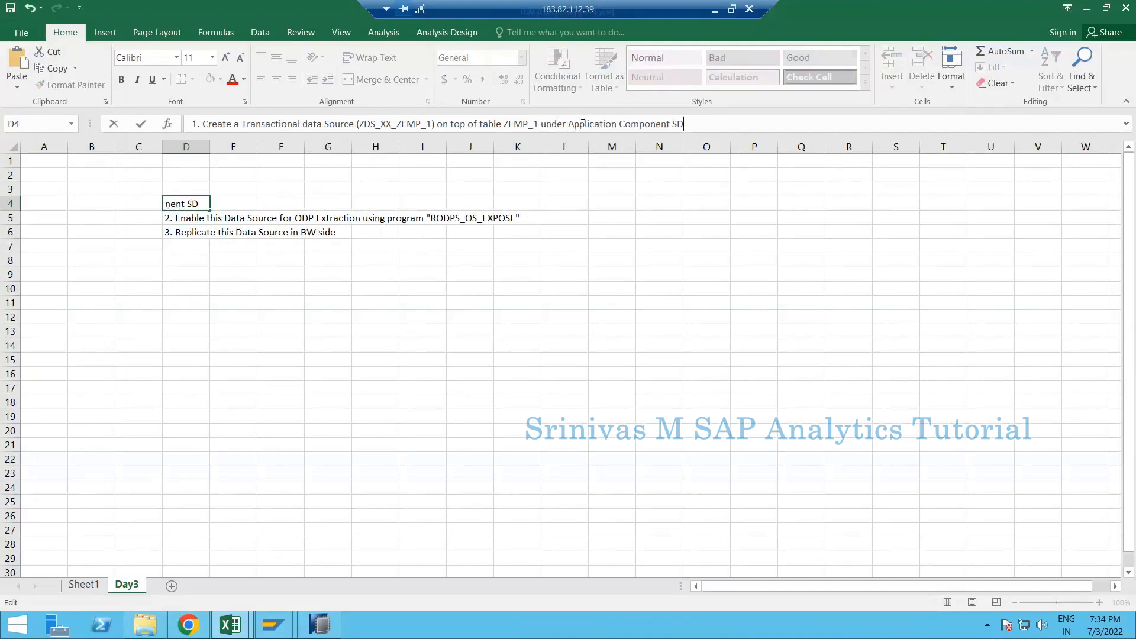
key("Return")
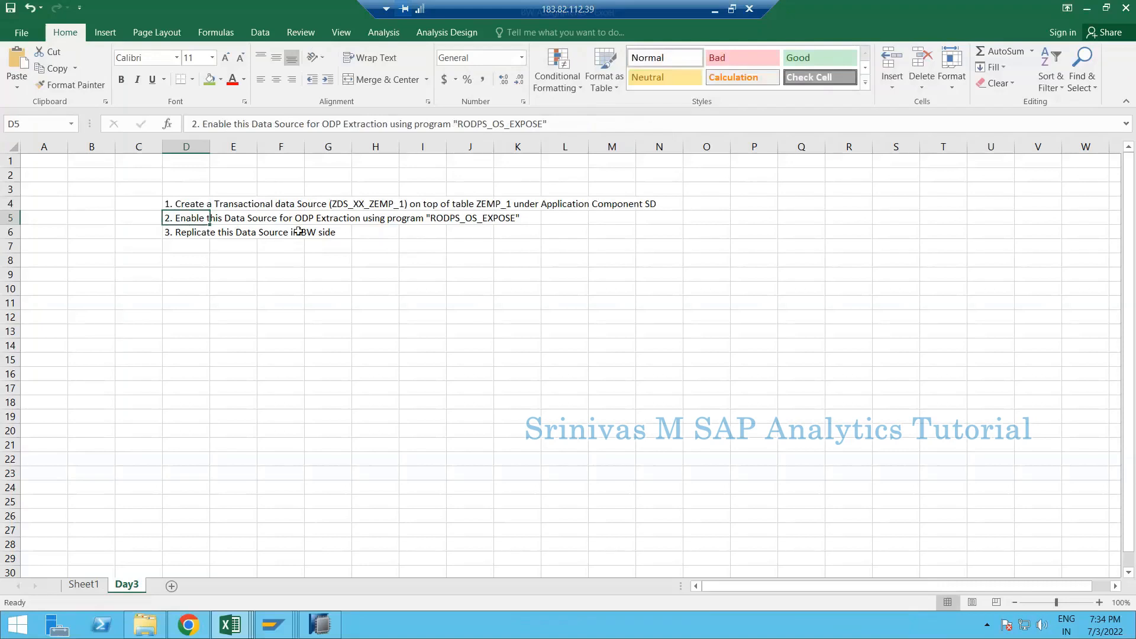
- Autofit column D so all three step texts in D4 to D6 fit
left_click(197, 232)
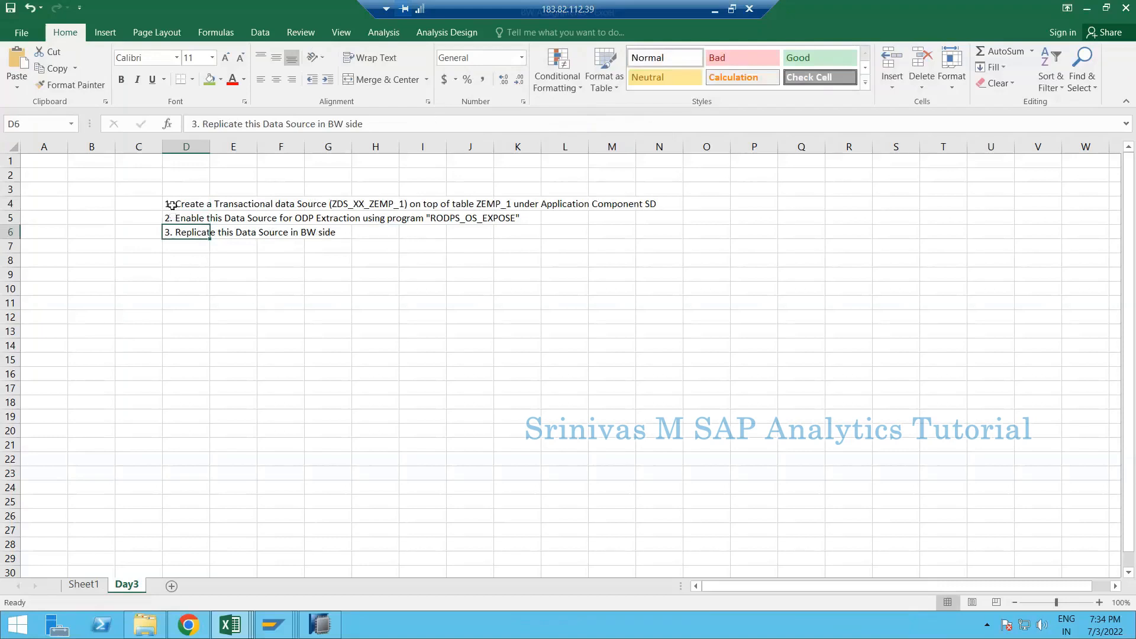
left_click_drag(178, 203, 186, 234)
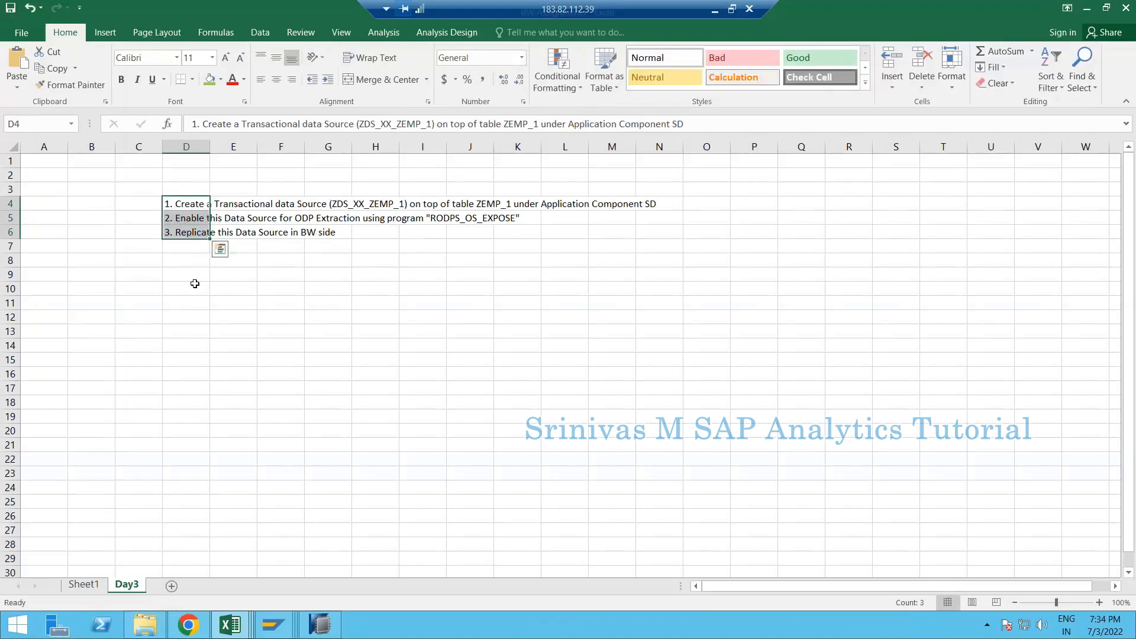
left_click(201, 245)
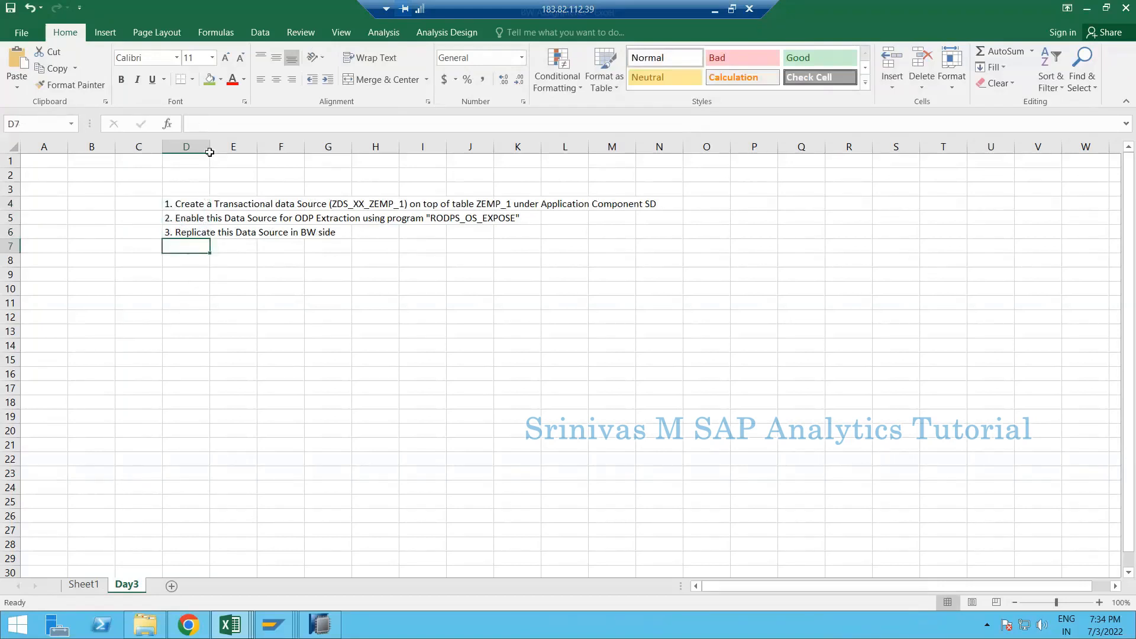
double_click(210, 148)
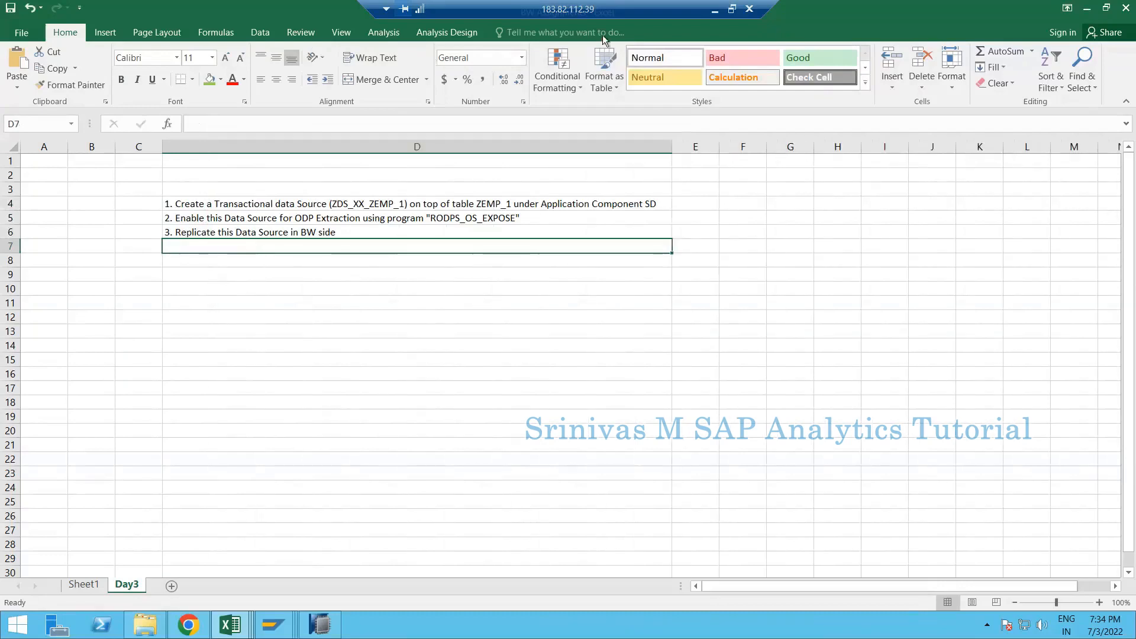